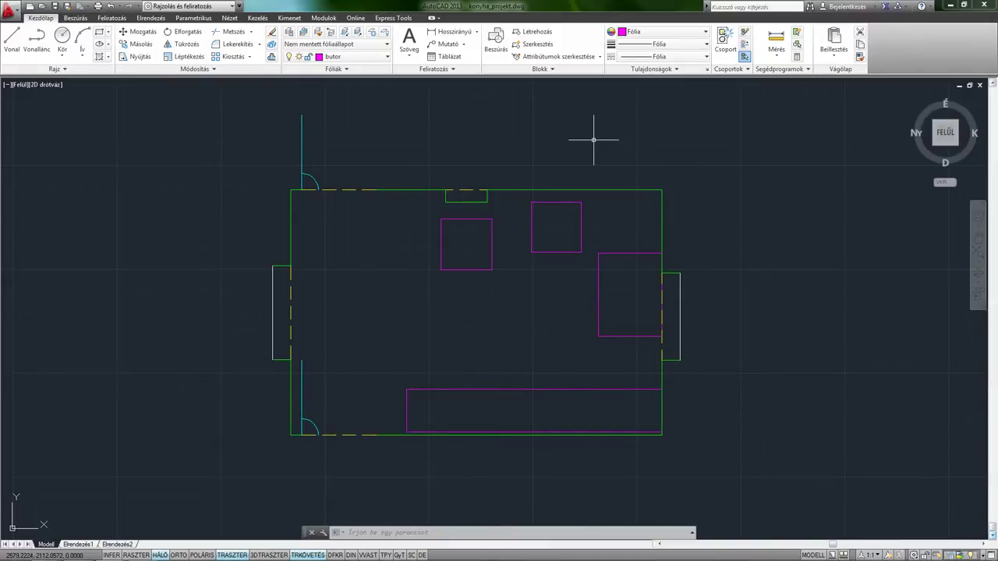
# - Inspect the ajto and butor layers in the layer list
pyautogui.moveTo(594, 140); pyautogui.dragTo(585, 153, button='middle')
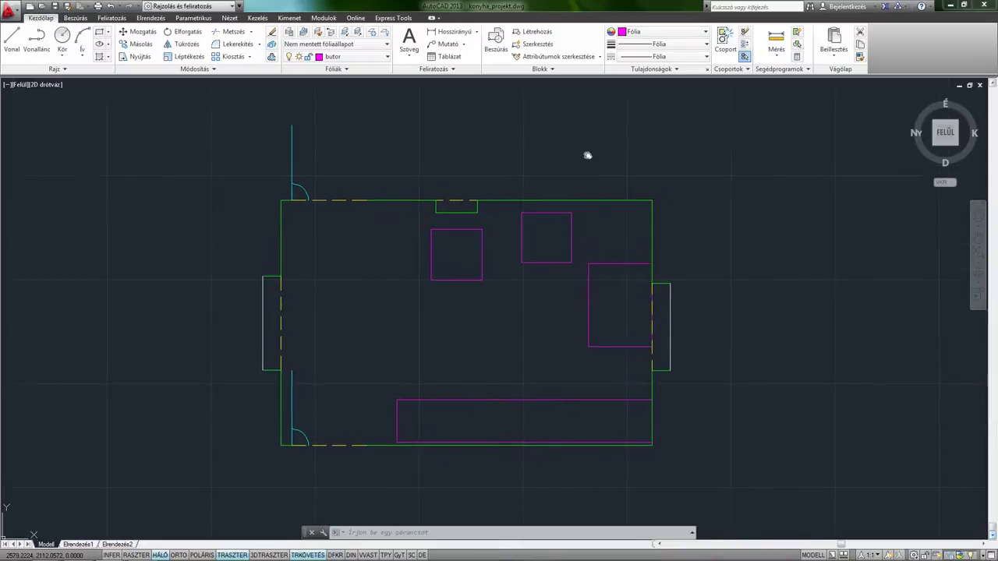
pyautogui.click(289, 31)
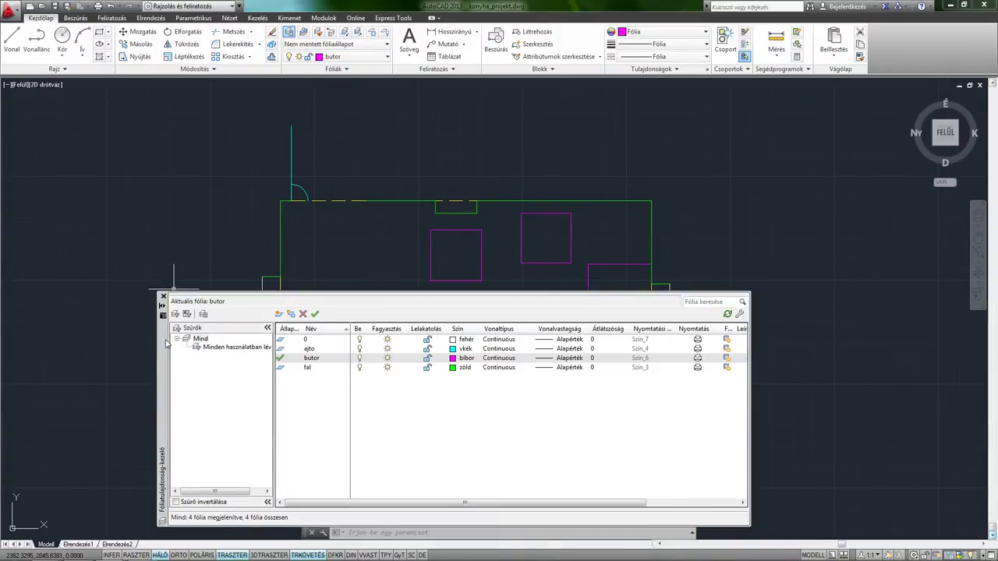
pyautogui.moveTo(167, 343); pyautogui.dragTo(179, 222)
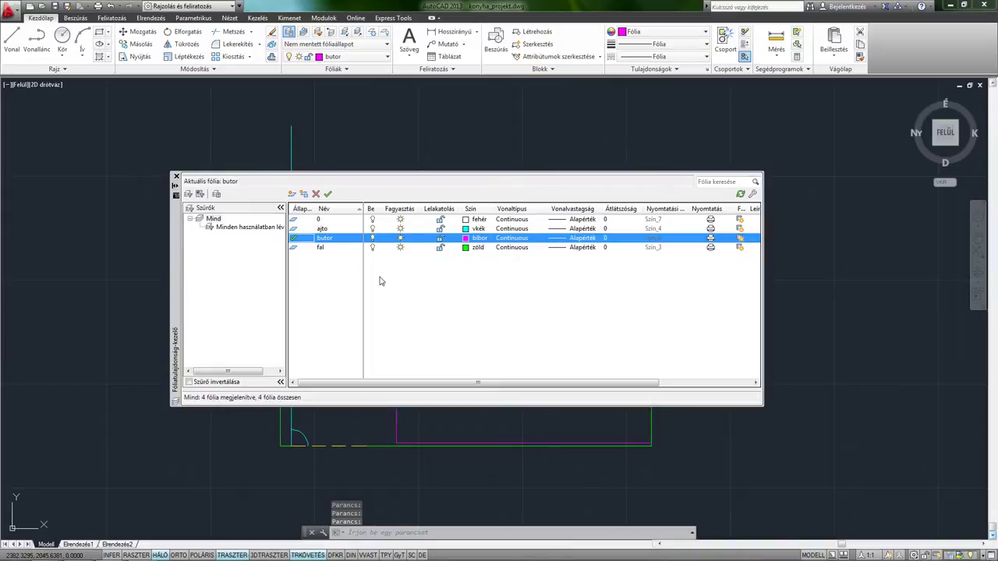
pyautogui.click(328, 228)
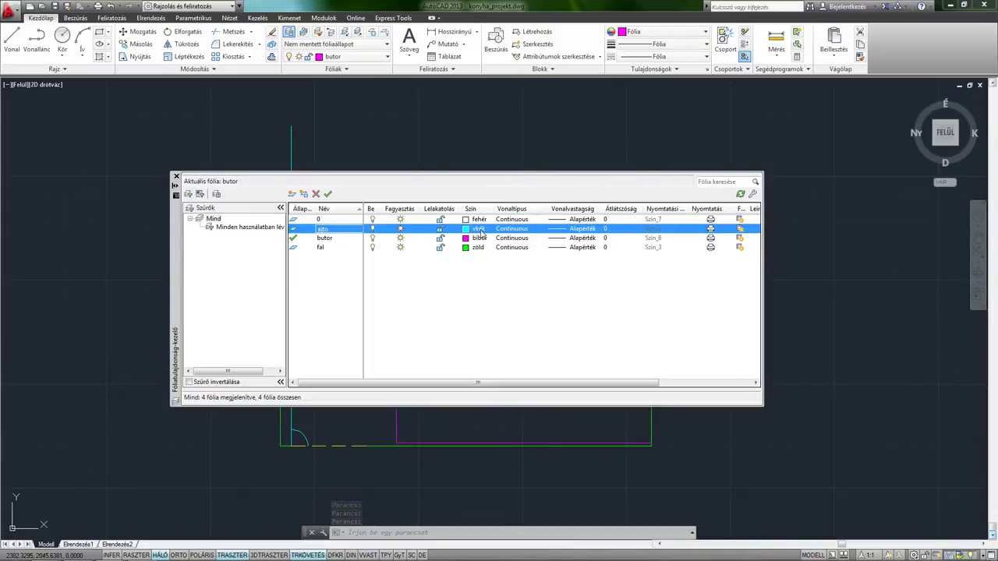
pyautogui.click(349, 240)
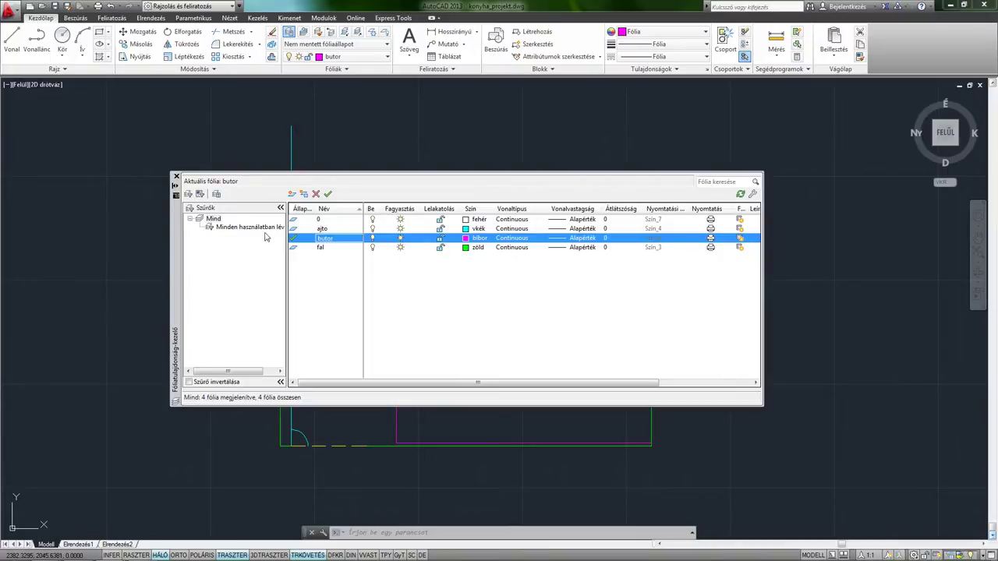
pyautogui.click(176, 177)
pyautogui.moveTo(419, 301); pyautogui.dragTo(413, 300, button='middle')
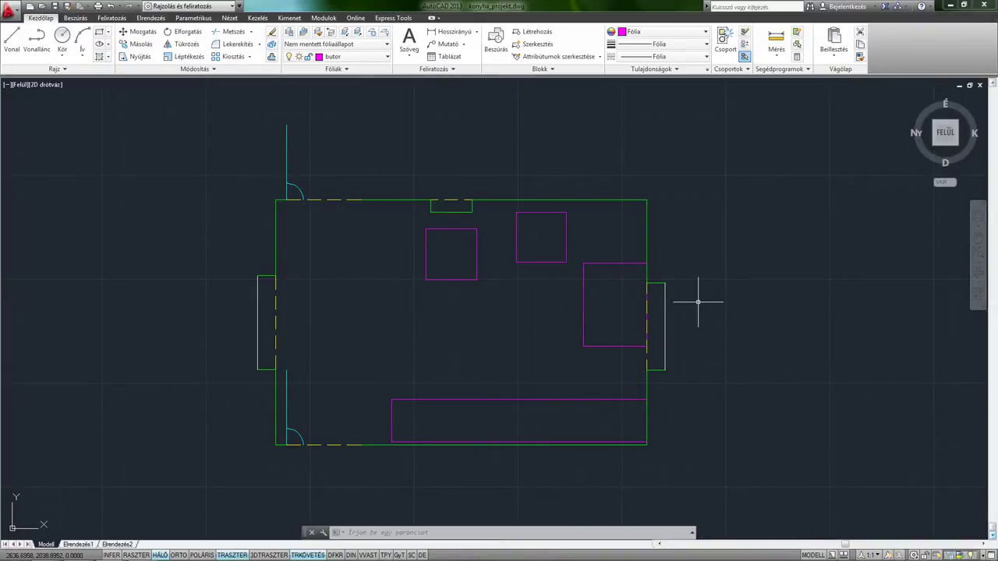
# - Check the saved page setups in the Plot dialog, then close it without plotting
pyautogui.hotkey('ctrl', 'p')
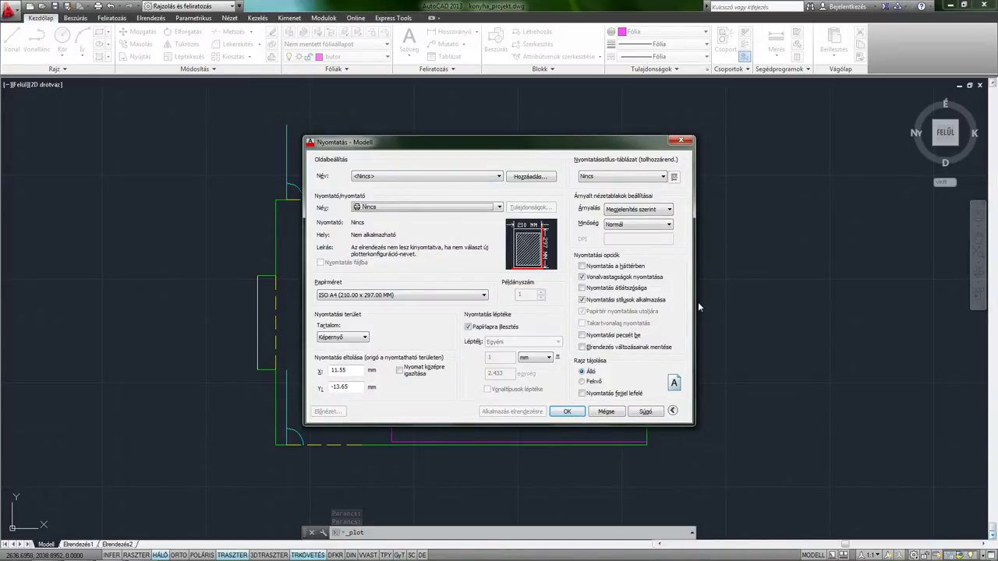
pyautogui.moveTo(507, 141); pyautogui.dragTo(447, 133)
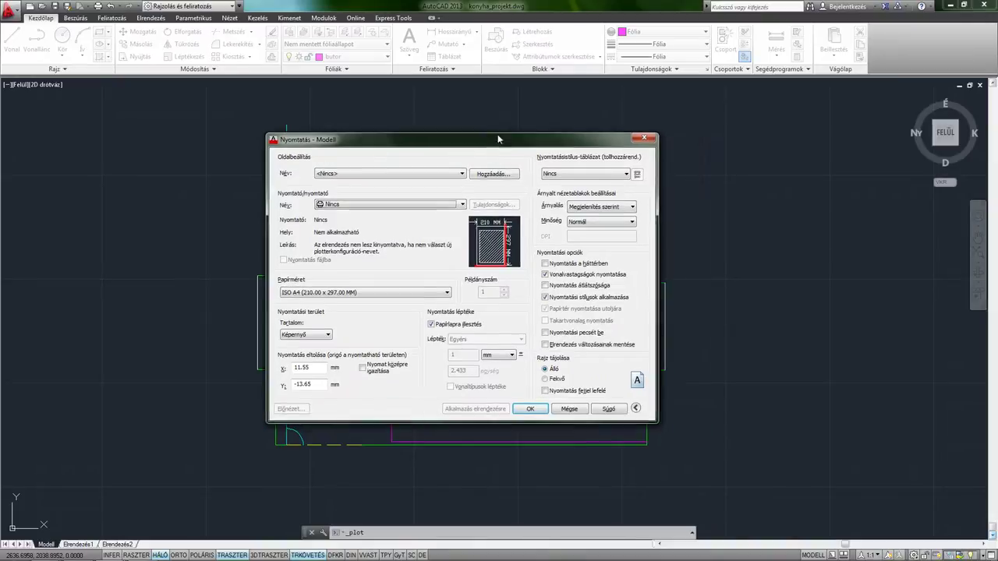
pyautogui.click(346, 170)
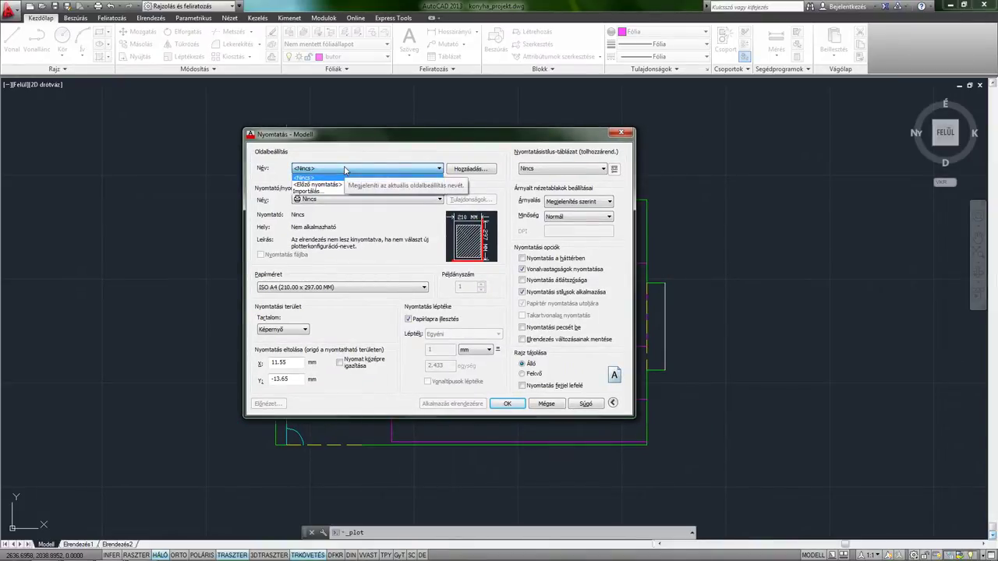
pyautogui.click(346, 169)
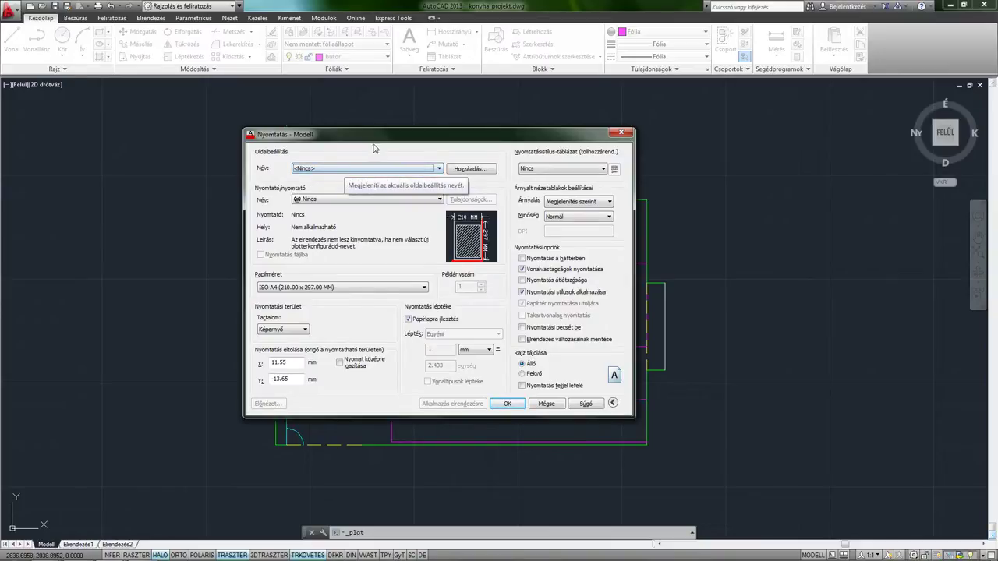
pyautogui.moveTo(370, 140); pyautogui.dragTo(367, 143)
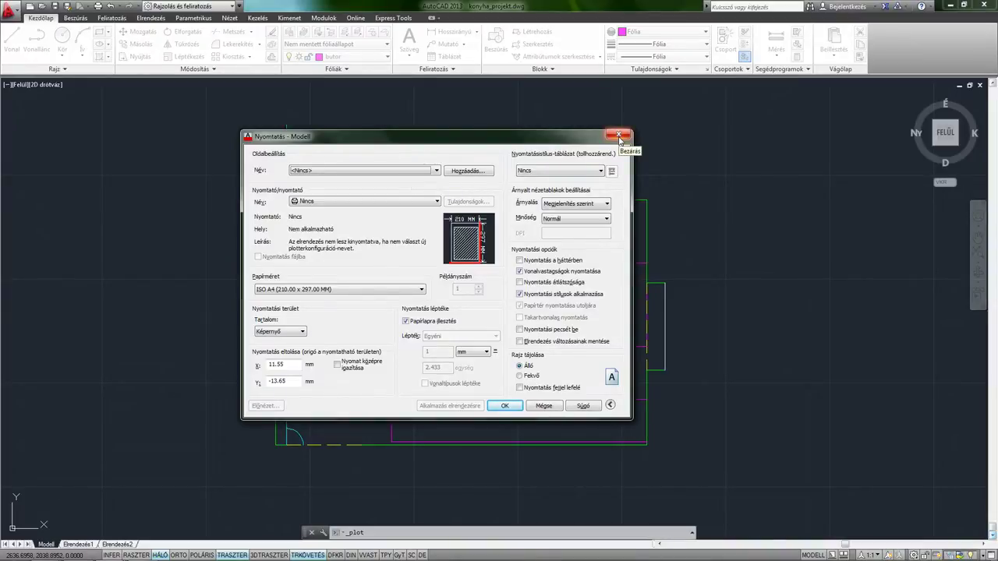
pyautogui.click(620, 136)
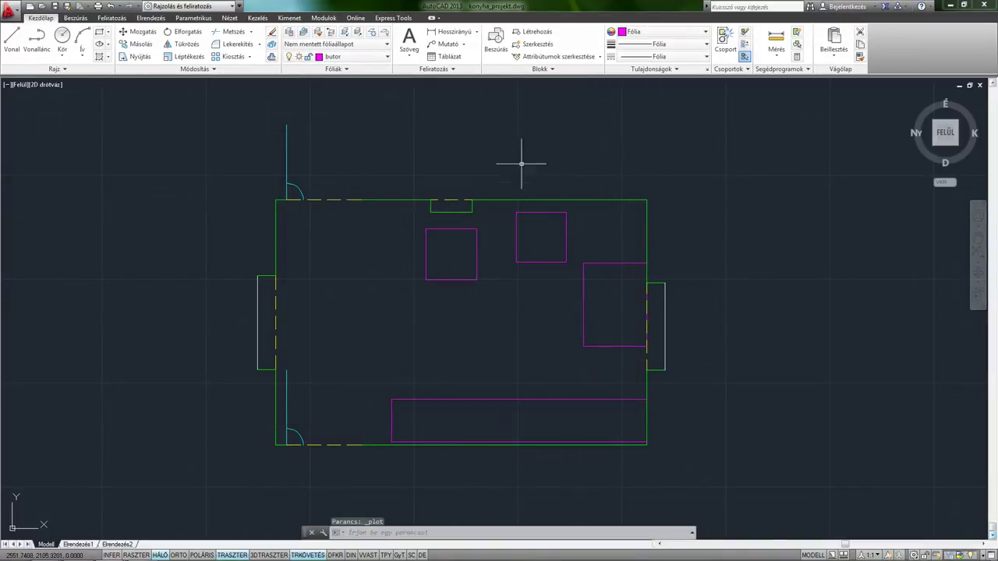
# - Create a new page setup named A4 in the Page Setup Manager
pyautogui.click(8, 11)
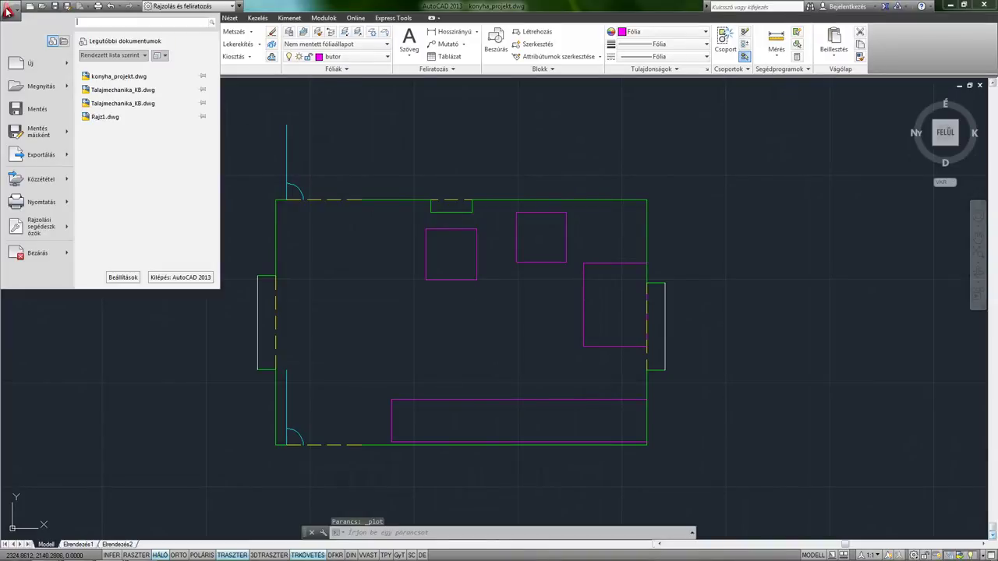
pyautogui.moveTo(41, 202)
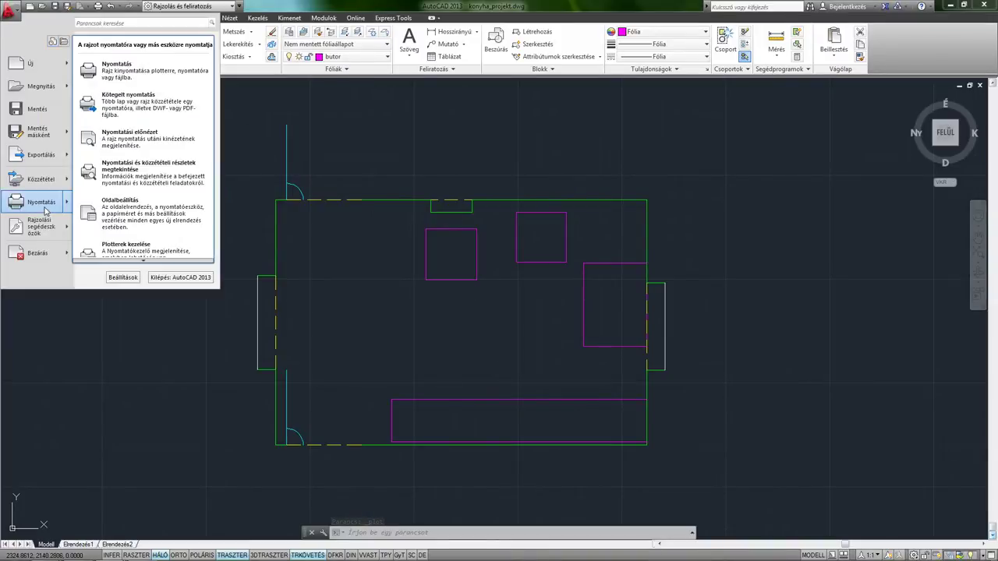
pyautogui.click(113, 215)
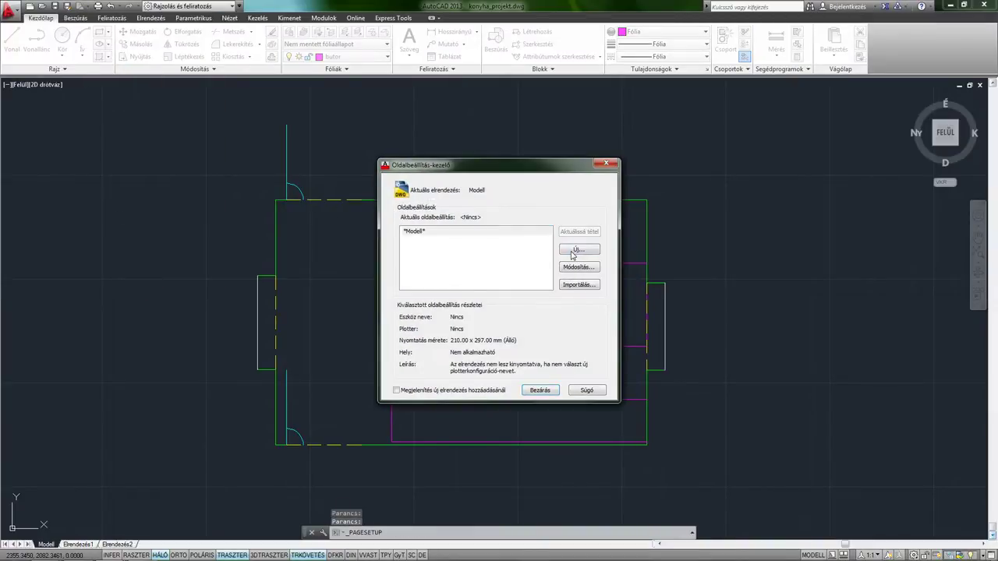
pyautogui.click(579, 249)
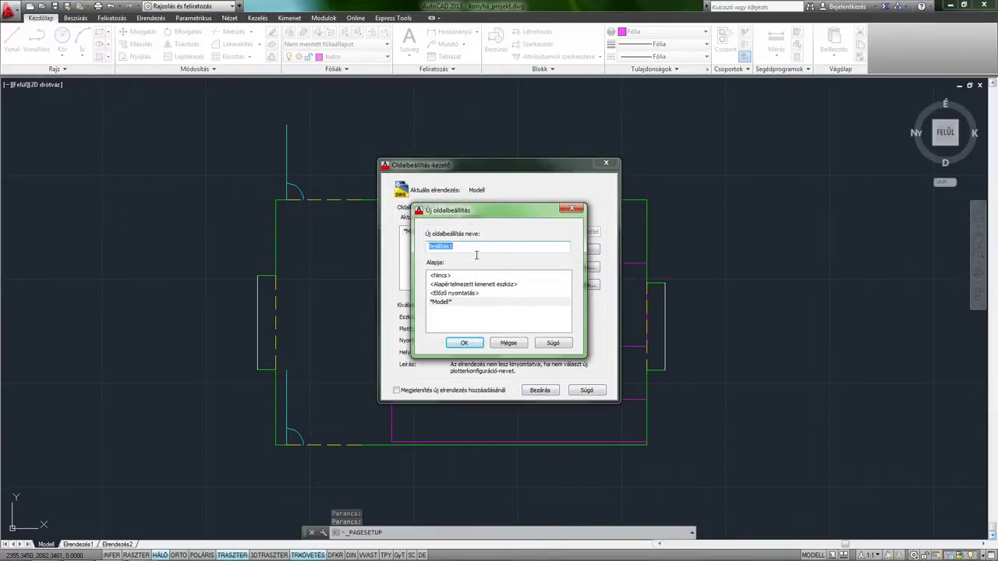
pyautogui.write('A4')
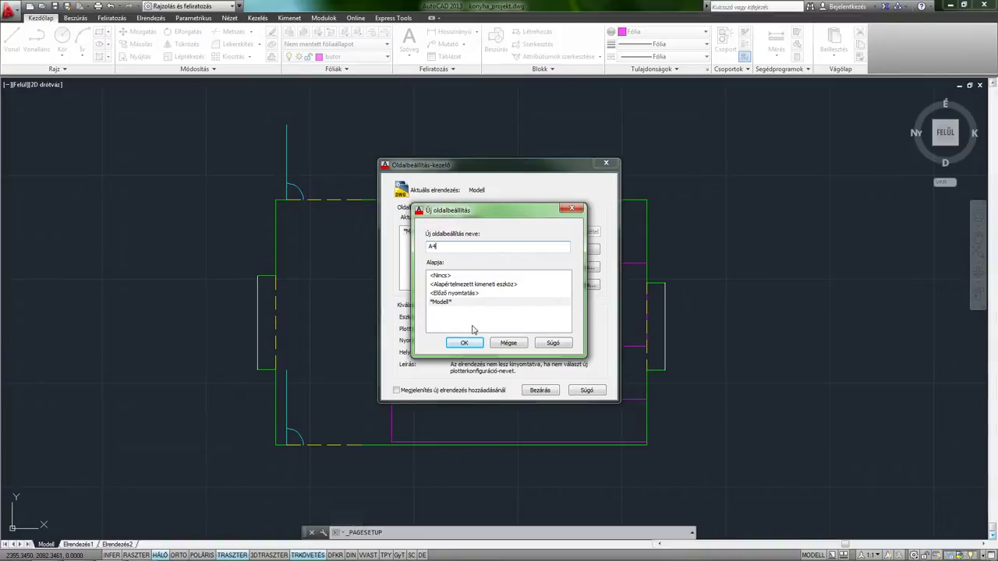
pyautogui.click(464, 343)
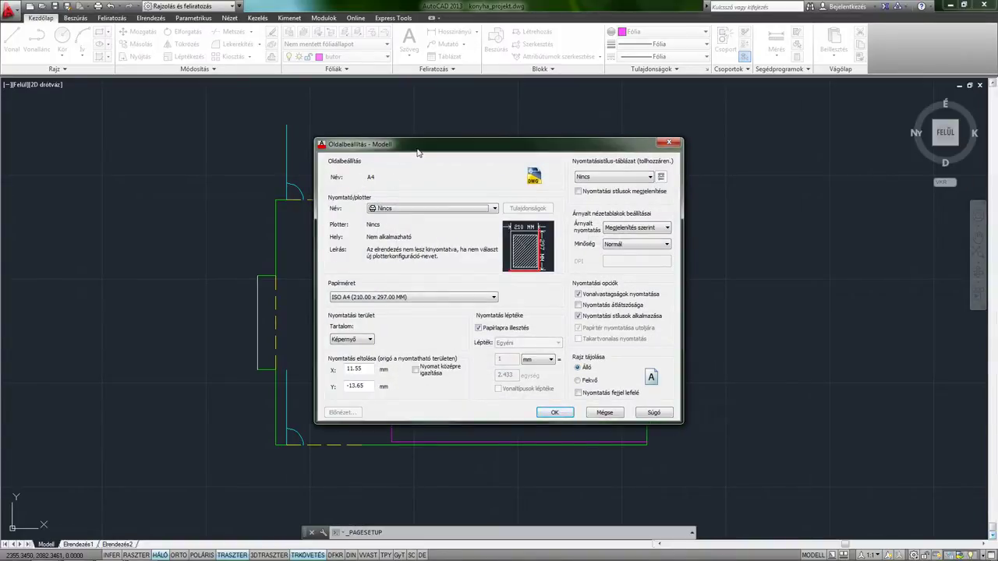
# - Choose DWG To PDF.pc3 as the A4 page setup's printer/plotter
pyautogui.moveTo(417, 151); pyautogui.dragTo(390, 151)
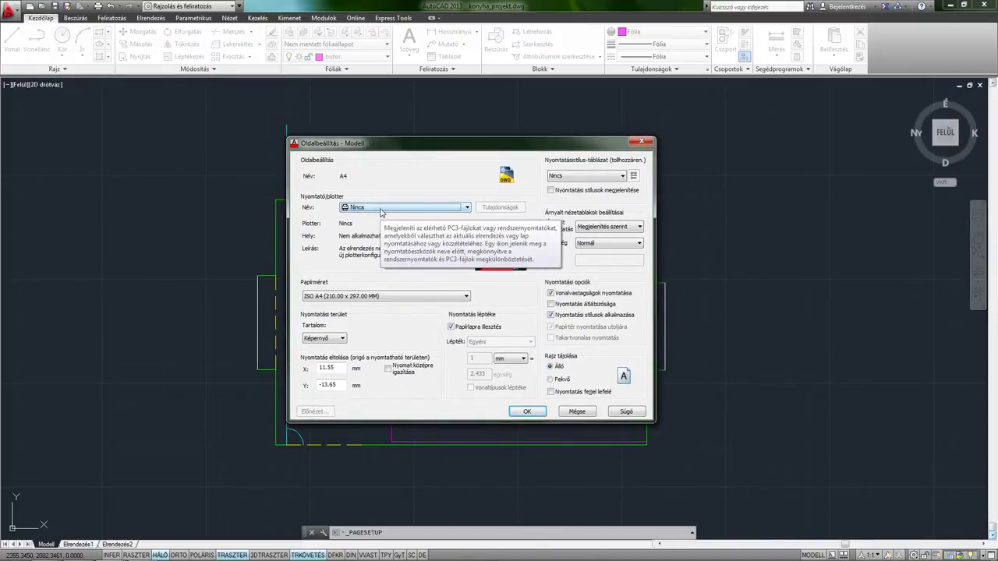
pyautogui.click(382, 209)
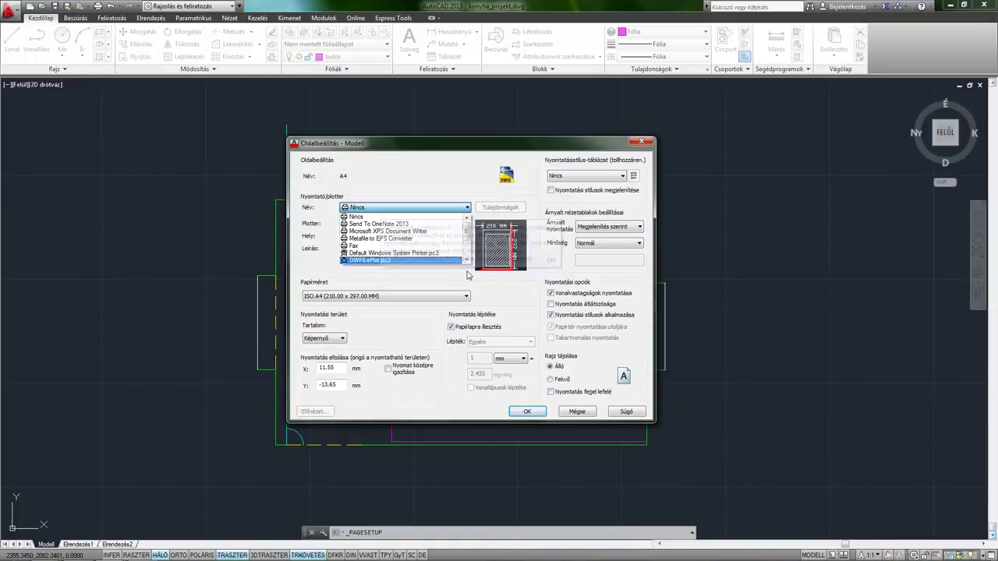
pyautogui.click(466, 260)
pyautogui.click(466, 261)
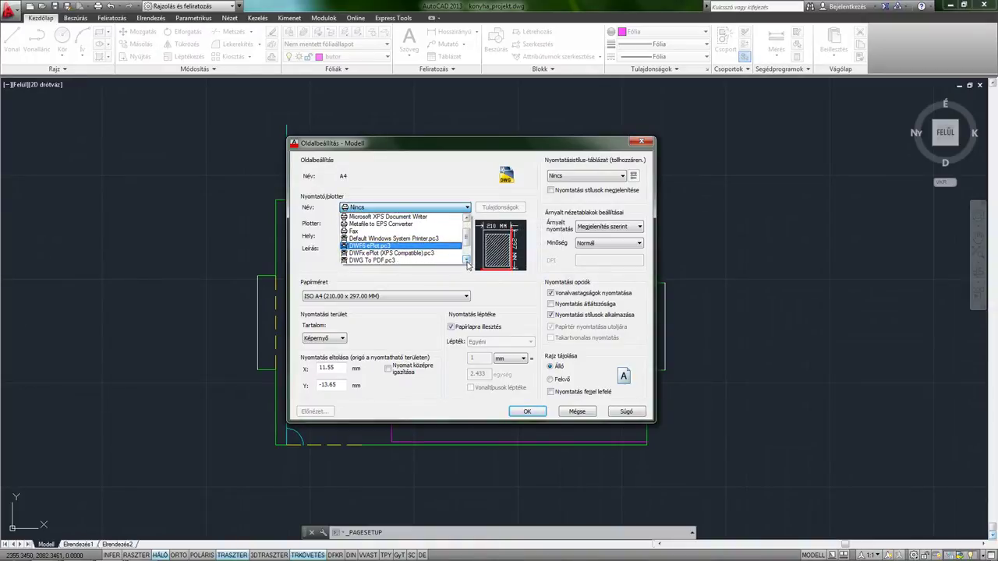
pyautogui.click(466, 261)
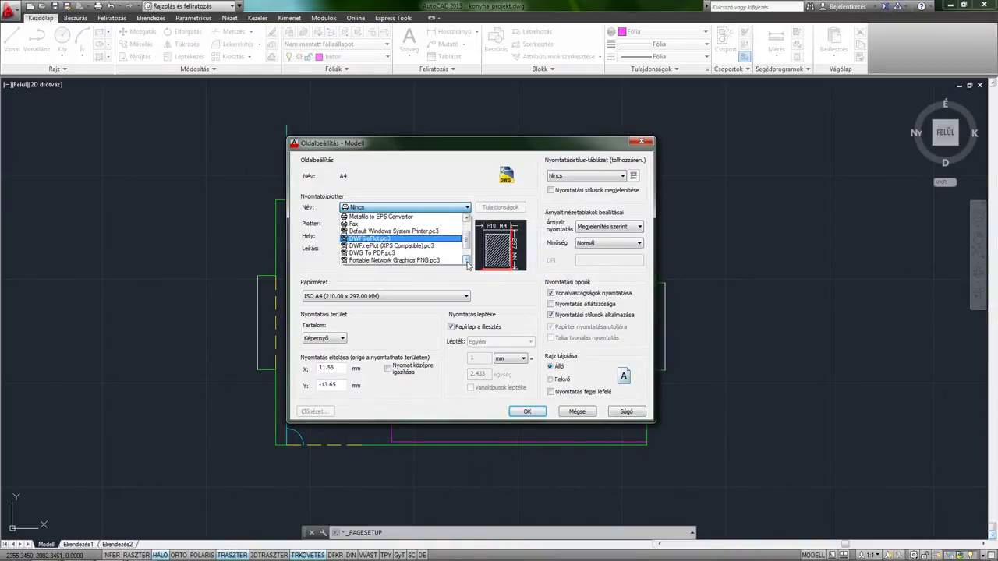
pyautogui.click(467, 261)
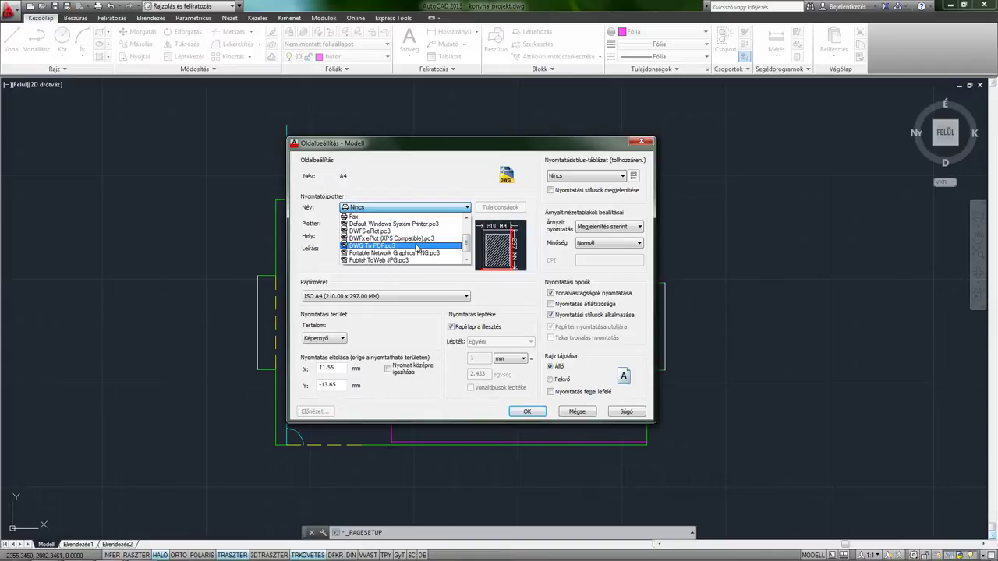
pyautogui.click(416, 247)
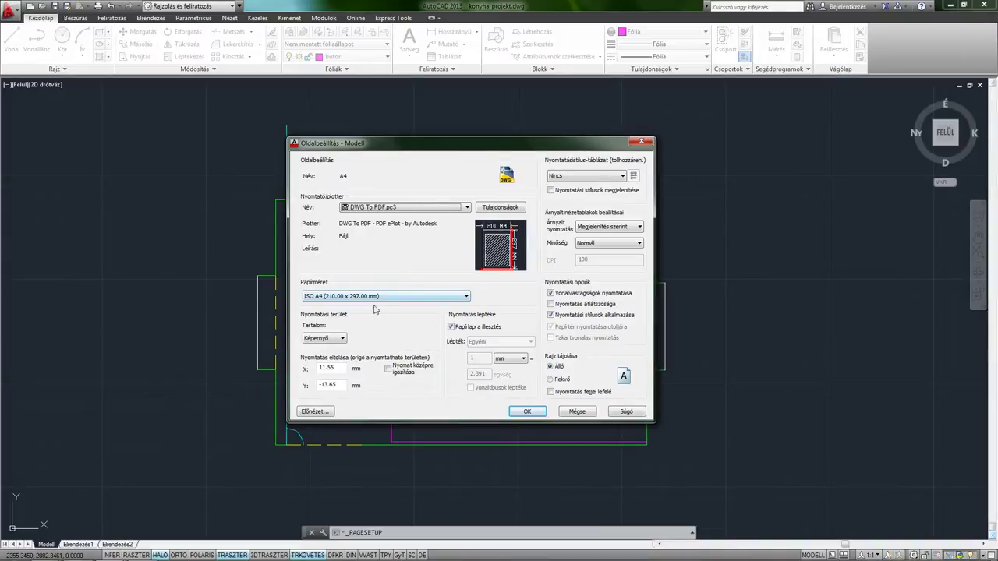
# - Set the plot area to Window, with corners above-left and below-right of the floor plan
pyautogui.moveTo(406, 144); pyautogui.dragTo(401, 128)
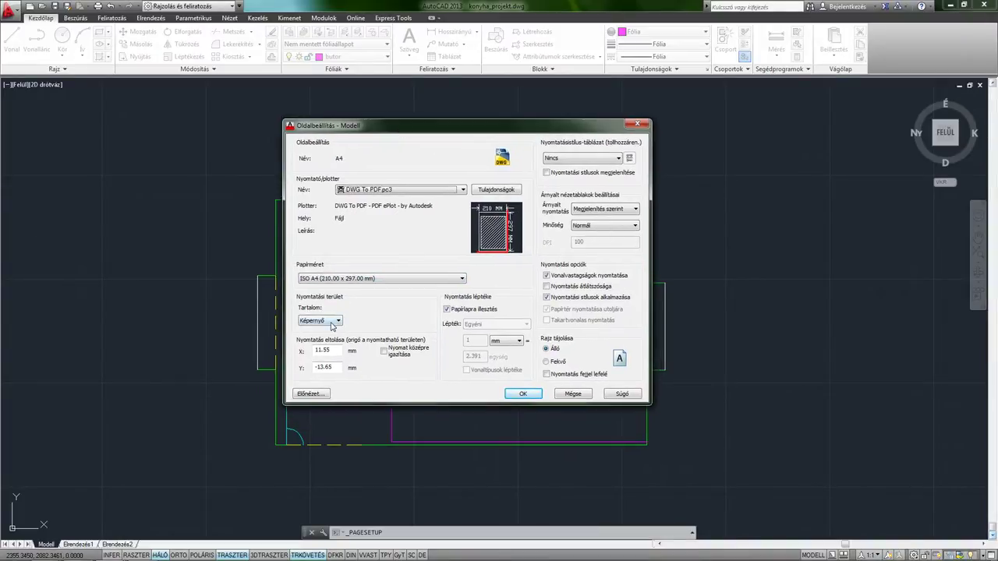
pyautogui.click(331, 322)
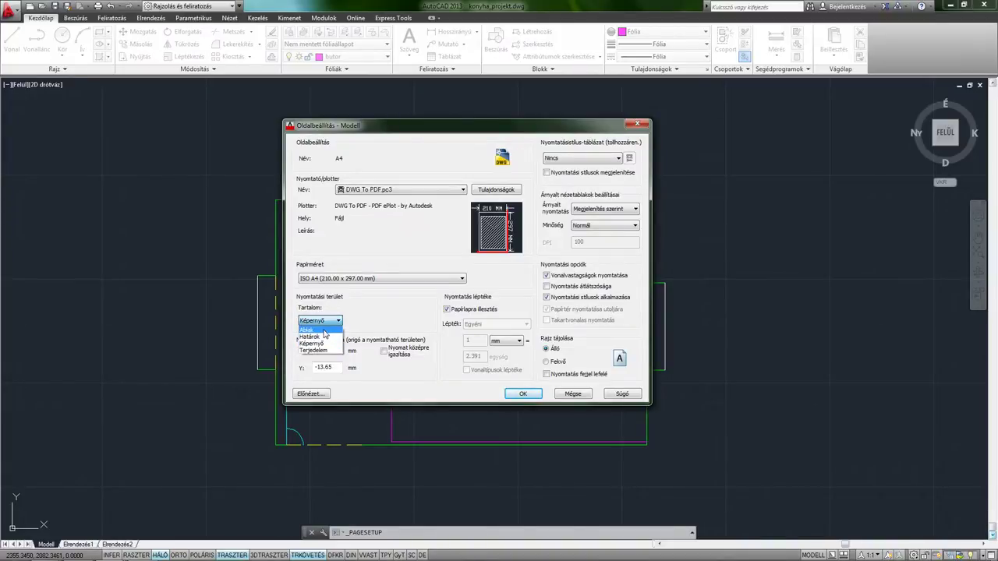
pyautogui.click(324, 332)
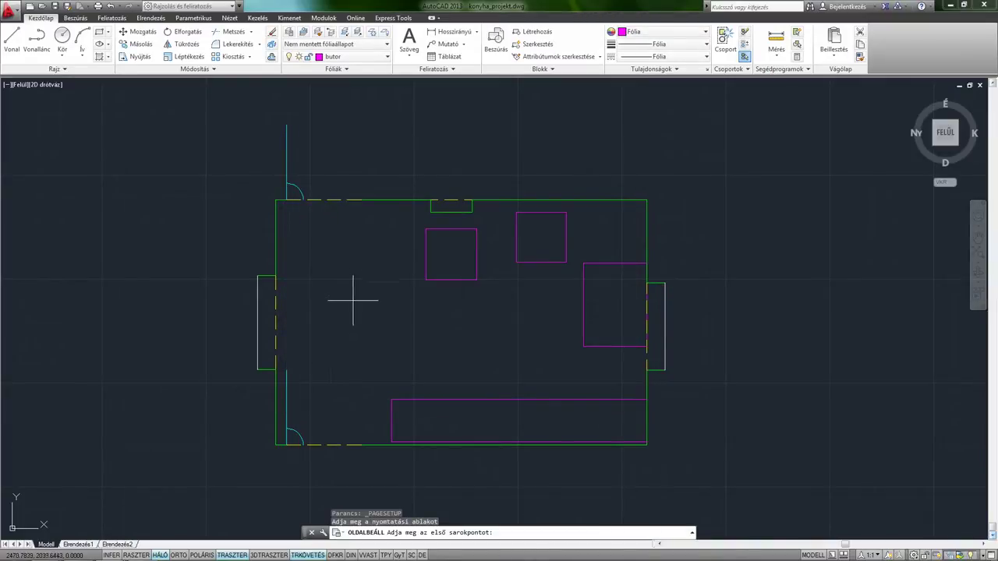
pyautogui.click(204, 115)
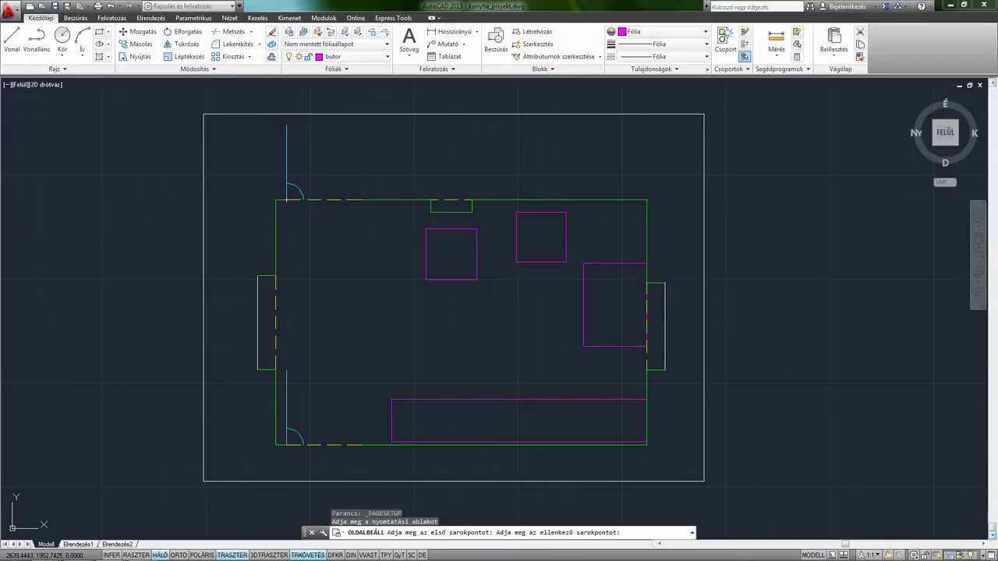
pyautogui.click(703, 481)
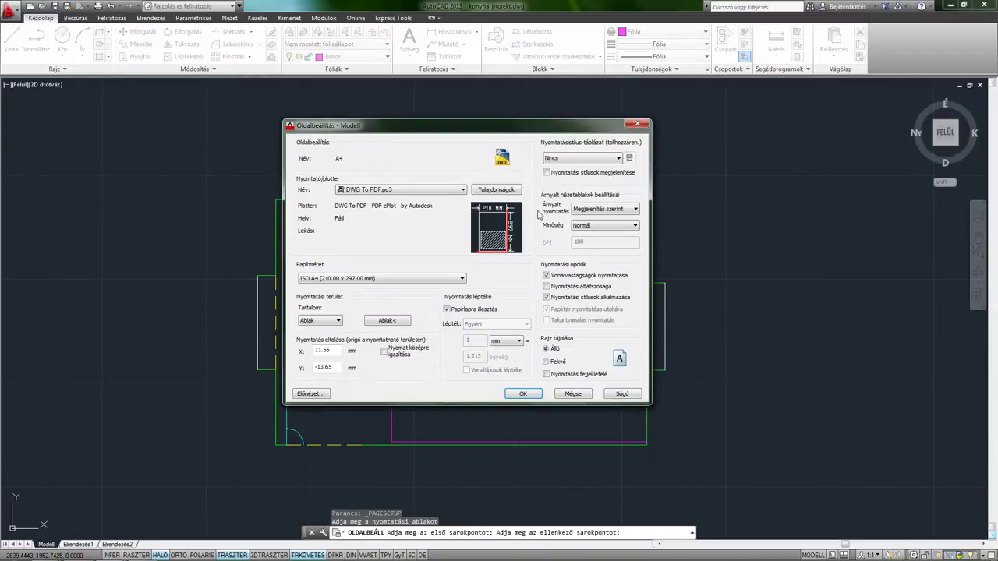
# - Center the plot on the paper, giving a 57.92 mm Y offset
pyautogui.moveTo(507, 127); pyautogui.dragTo(505, 145)
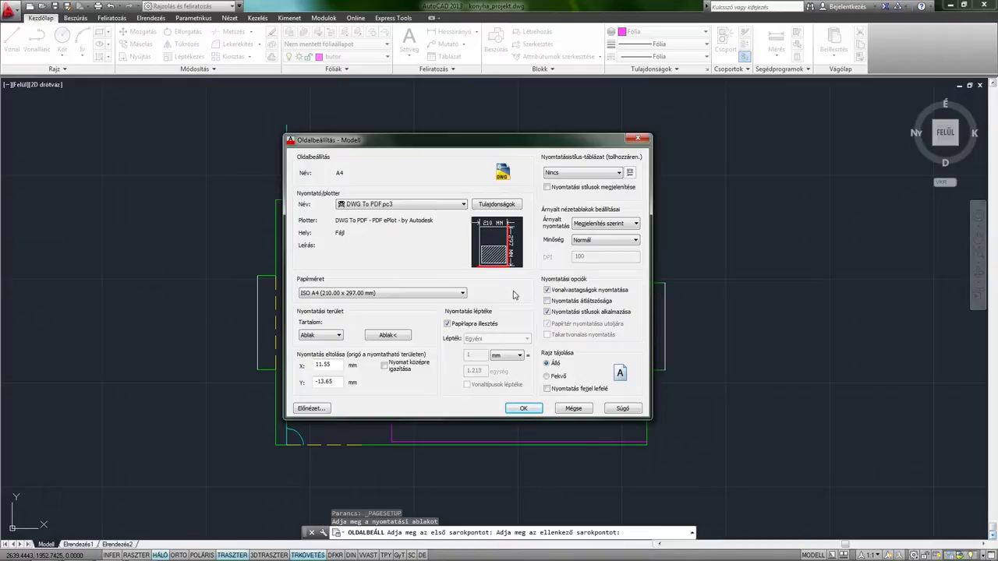
pyautogui.click(385, 368)
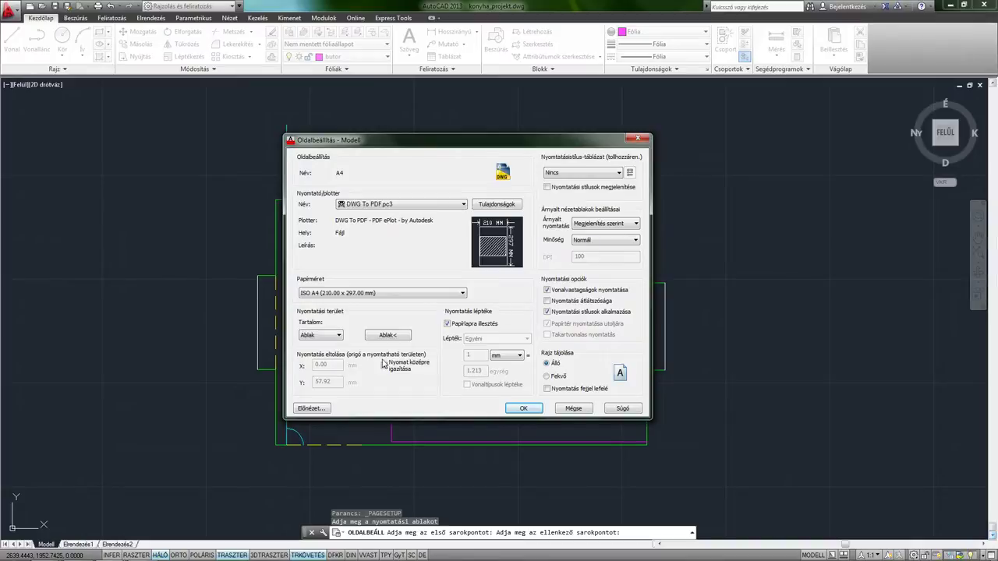
pyautogui.click(448, 324)
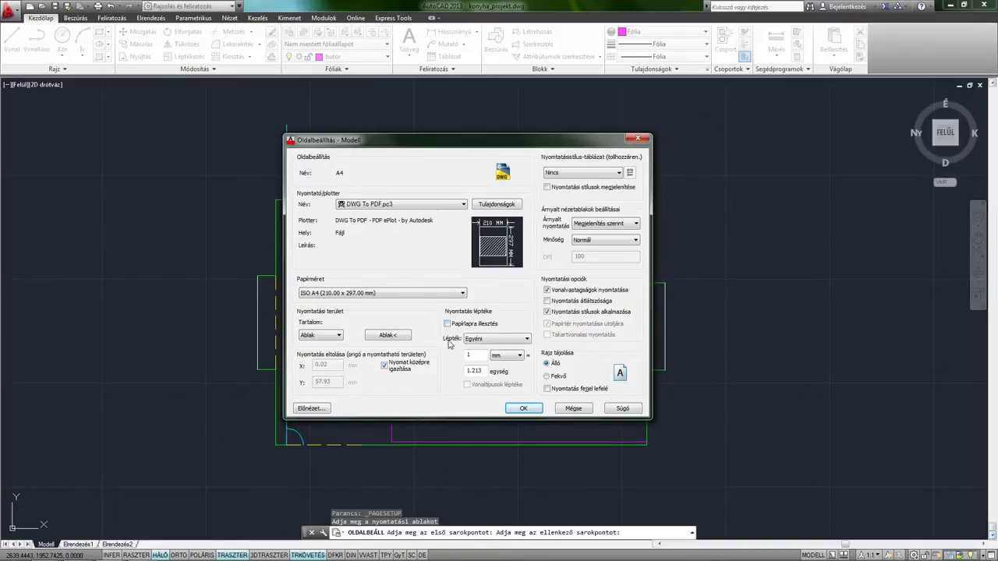
pyautogui.click(473, 342)
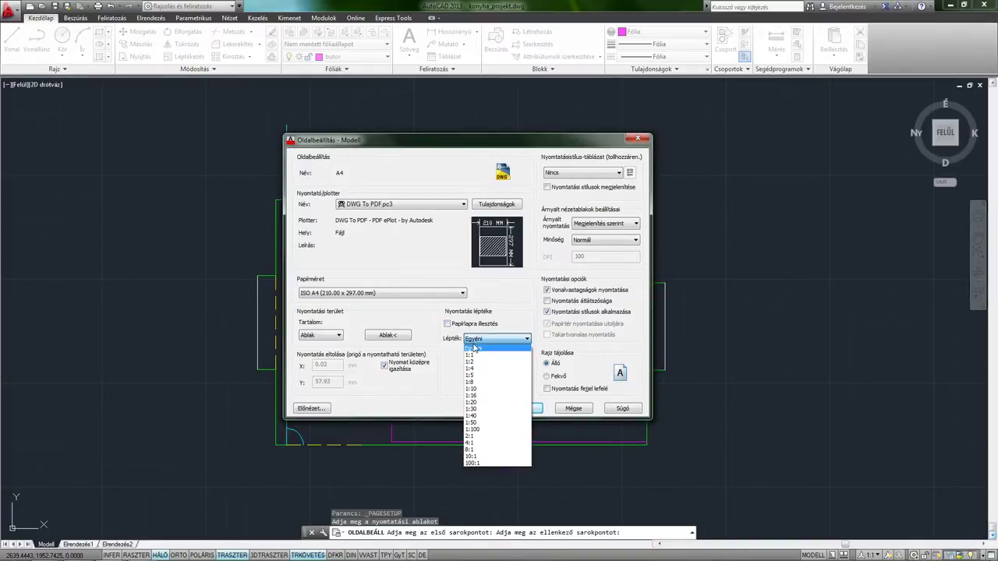
pyautogui.click(479, 357)
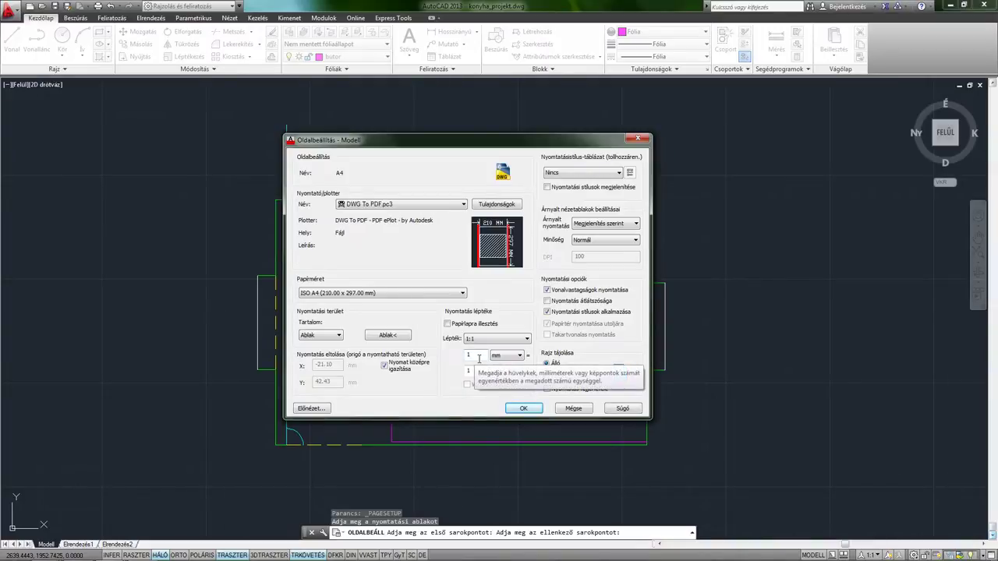
pyautogui.click(479, 359)
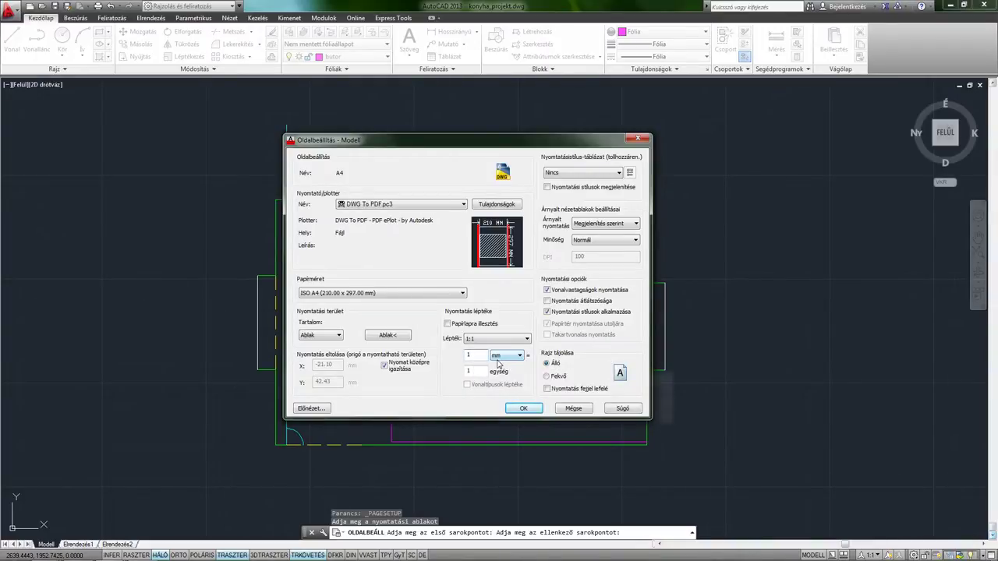
pyautogui.click(480, 376)
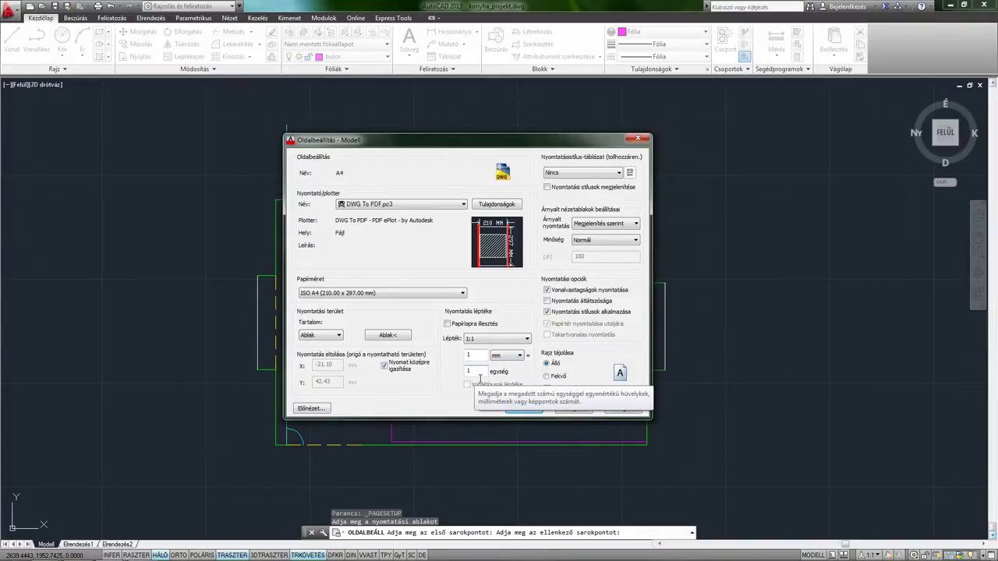
pyautogui.click(500, 338)
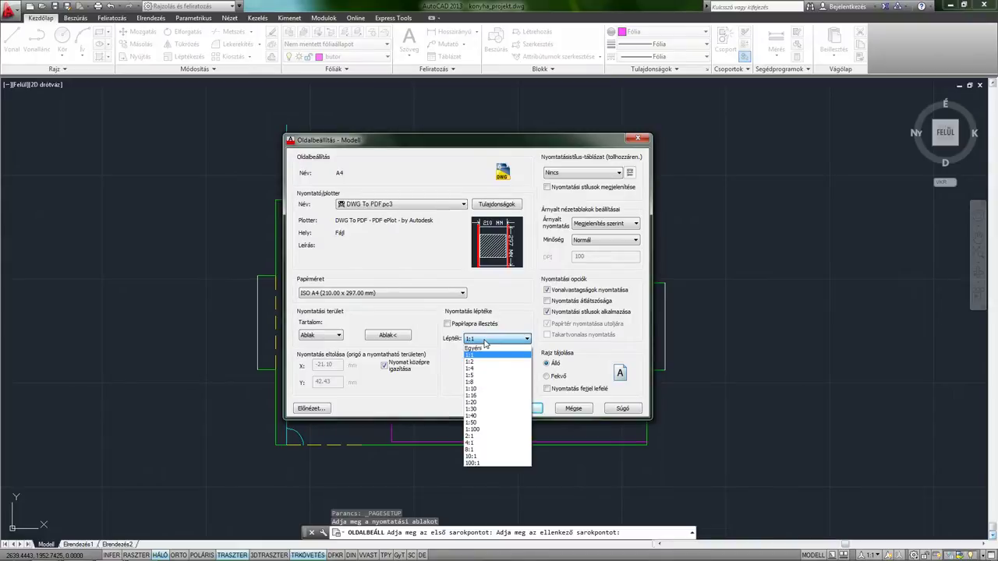
pyautogui.click(477, 382)
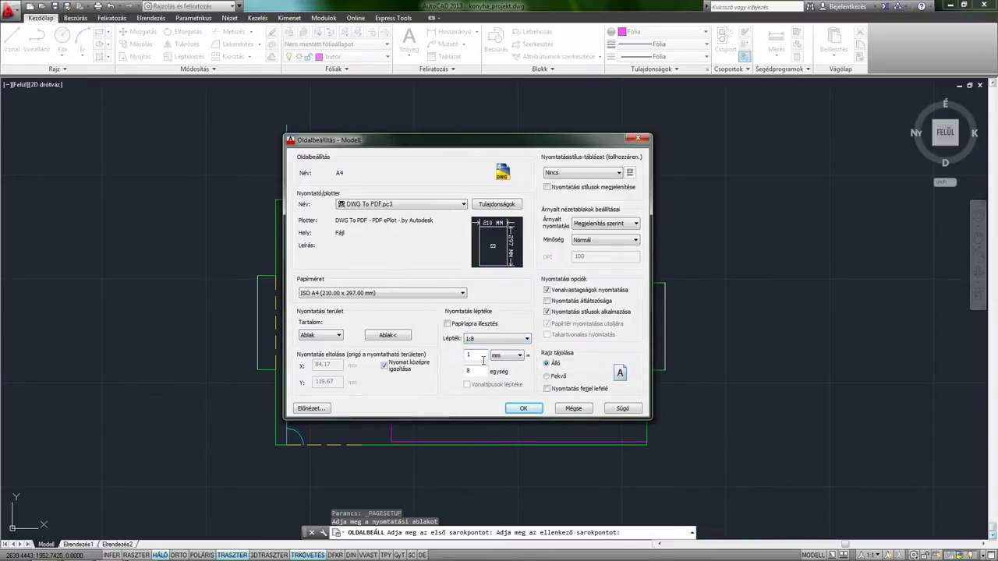
pyautogui.doubleClick(482, 374)
pyautogui.click(482, 344)
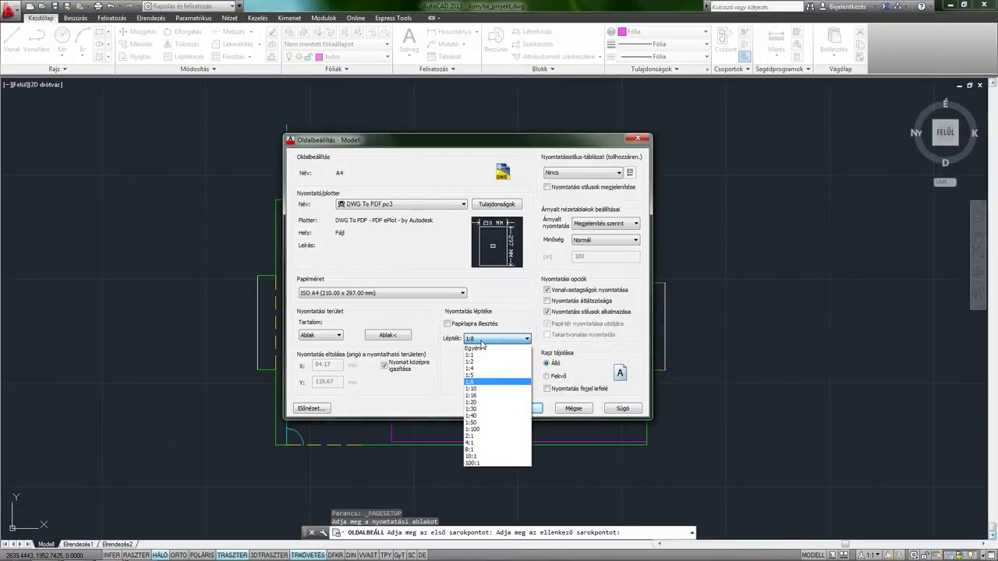
pyautogui.click(473, 450)
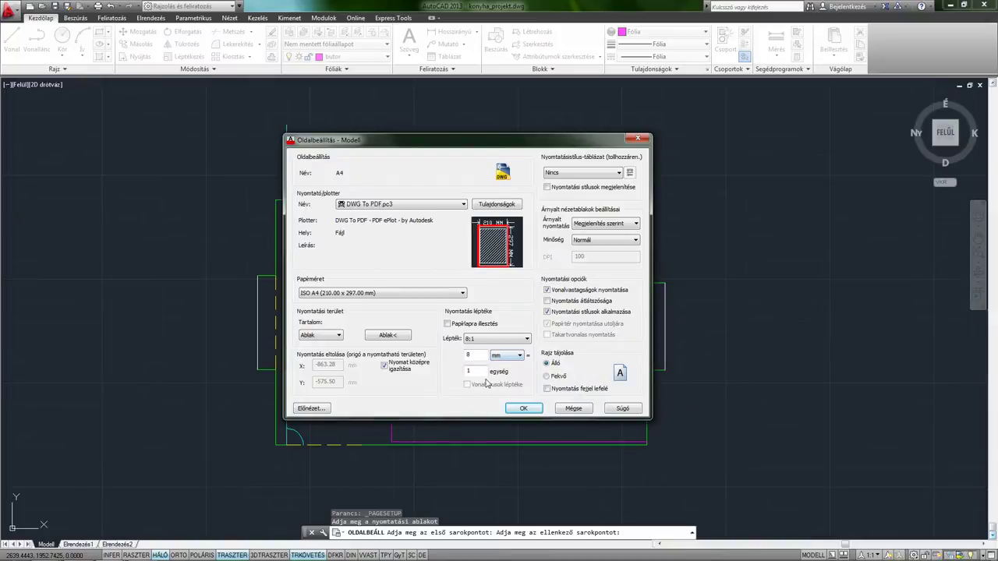
pyautogui.click(508, 358)
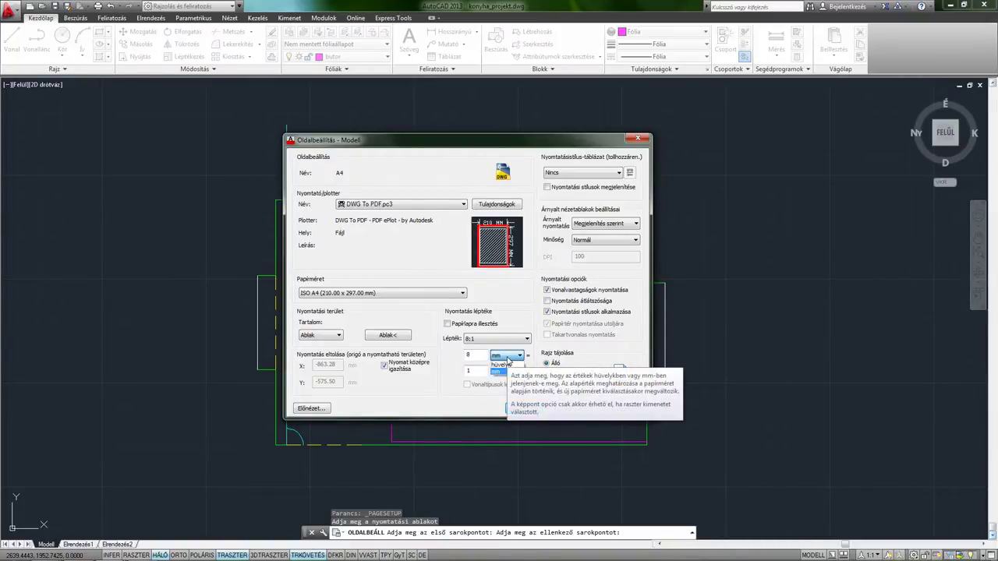
pyautogui.click(496, 371)
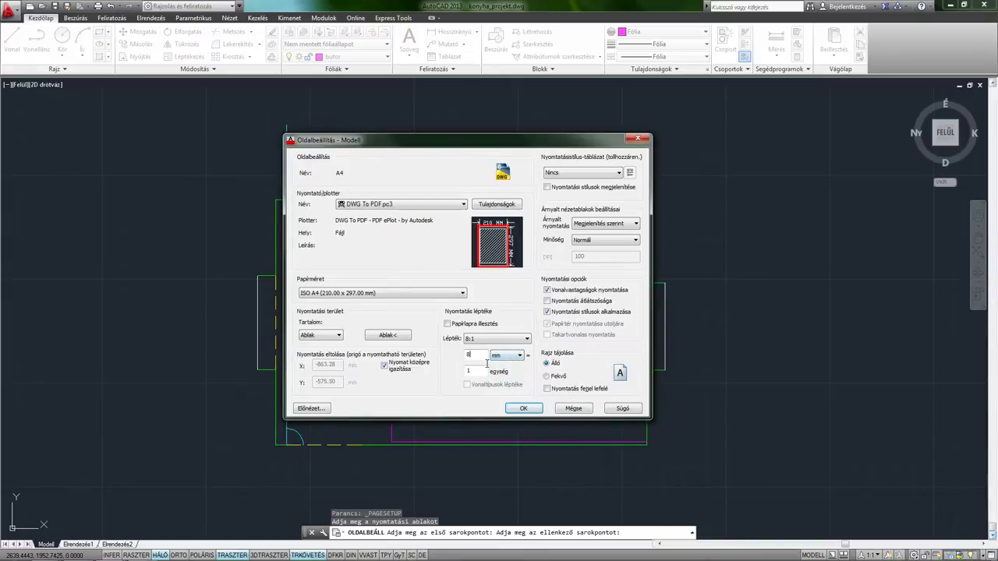
pyautogui.moveTo(476, 355)
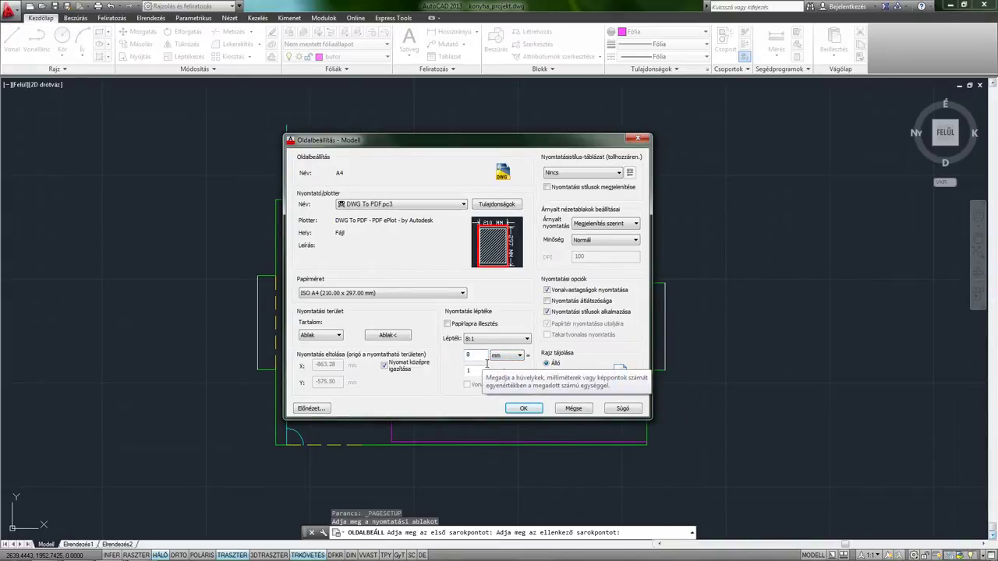
pyautogui.click(500, 340)
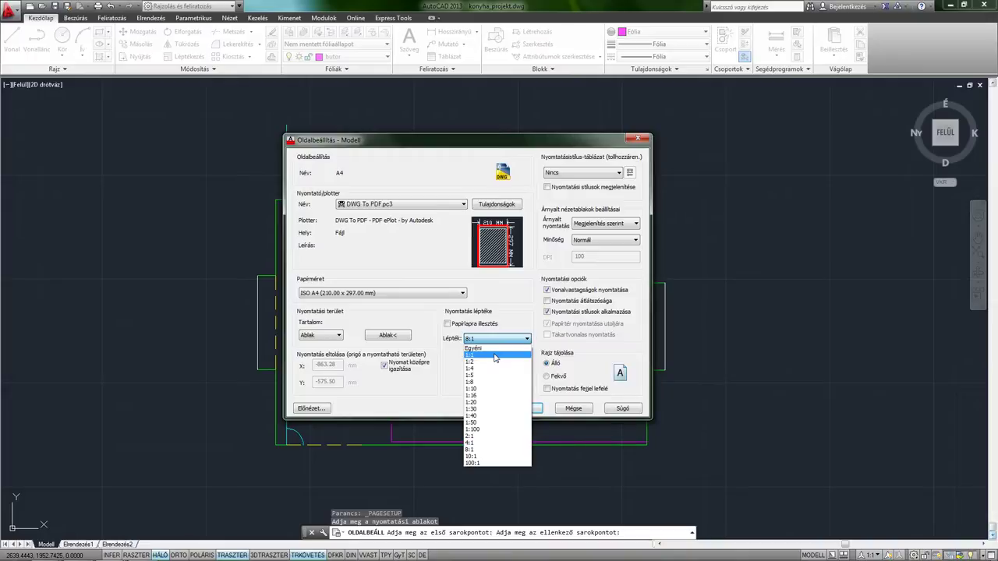
pyautogui.click(494, 355)
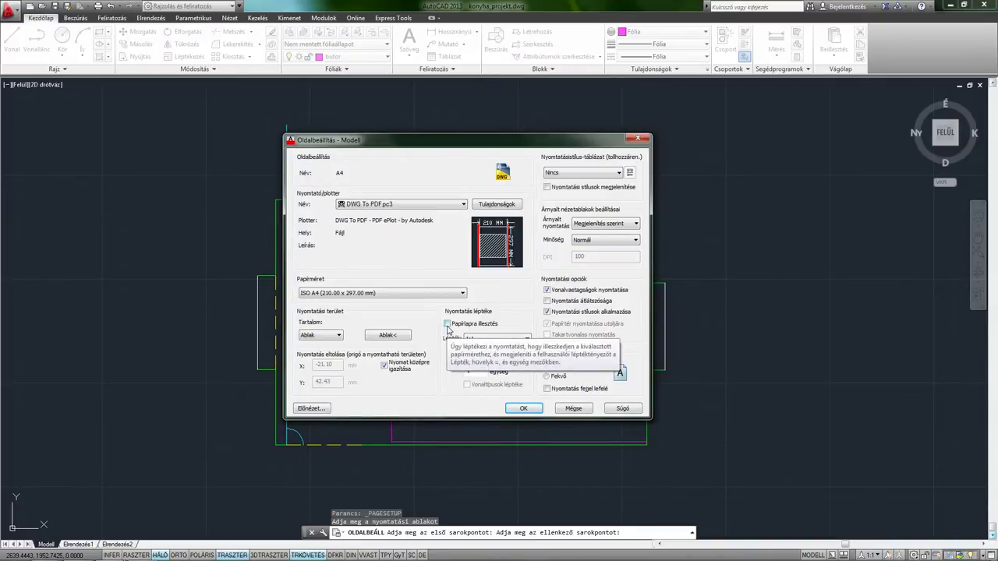
pyautogui.click(447, 324)
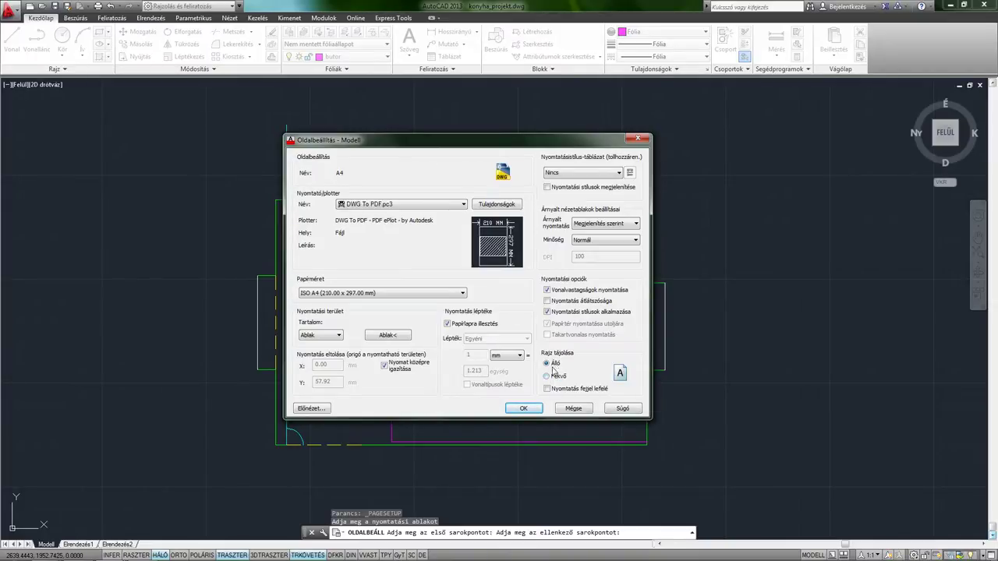
# - Switch drawing orientation to landscape (Fekvő), changing the Y offset to 3.30 mm
pyautogui.moveTo(492, 146); pyautogui.dragTo(580, 140)
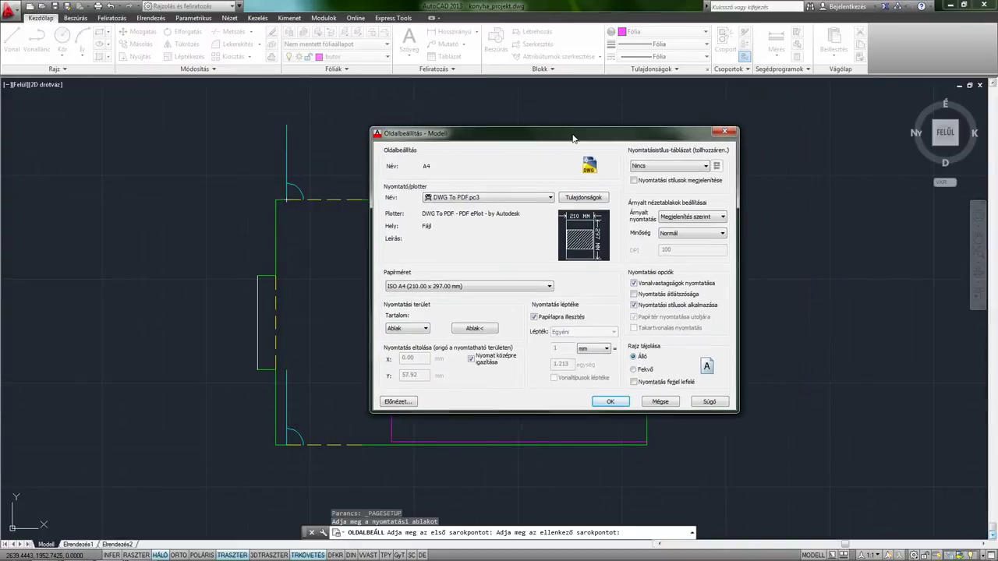
pyautogui.click(642, 369)
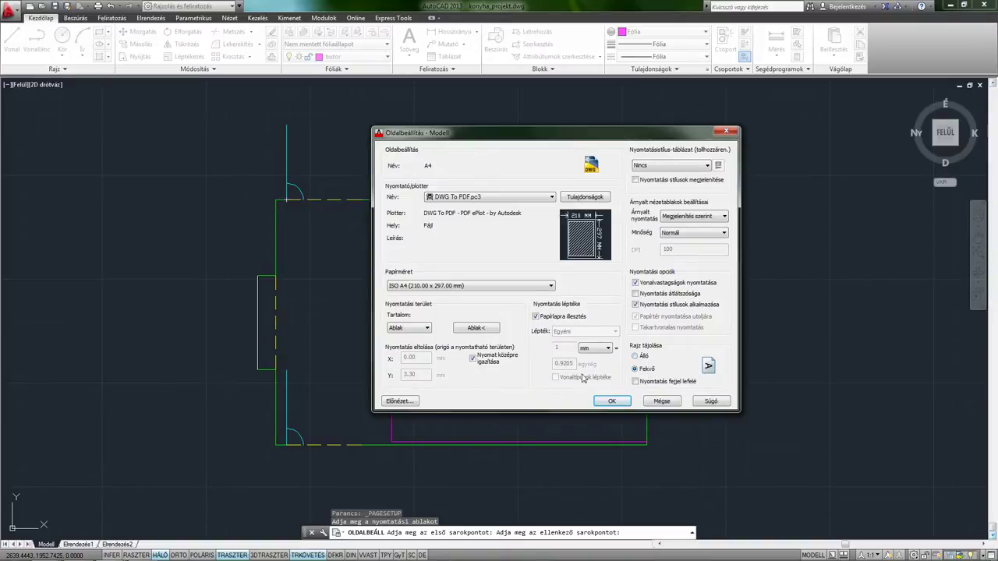
pyautogui.moveTo(588, 137); pyautogui.dragTo(560, 142)
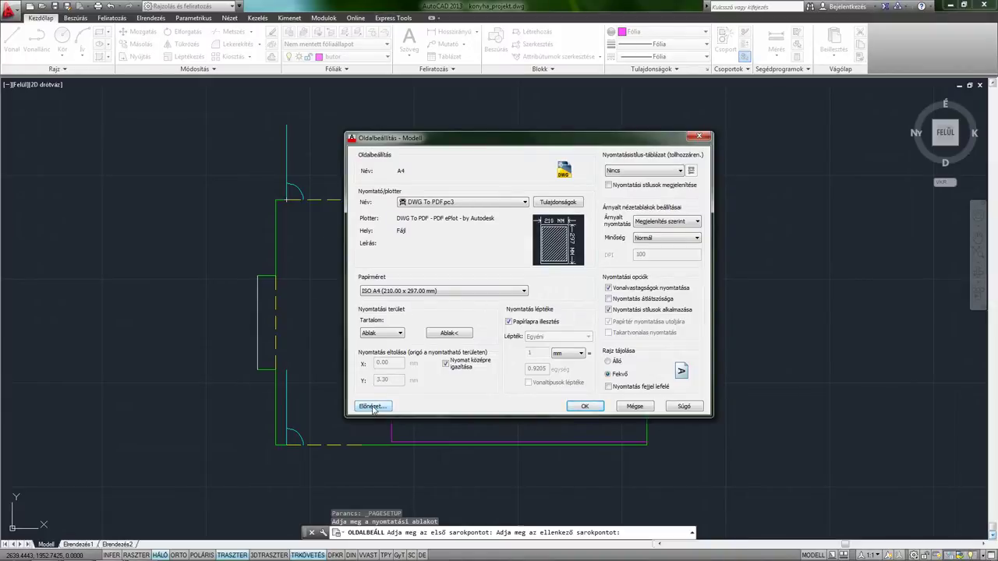
pyautogui.click(373, 406)
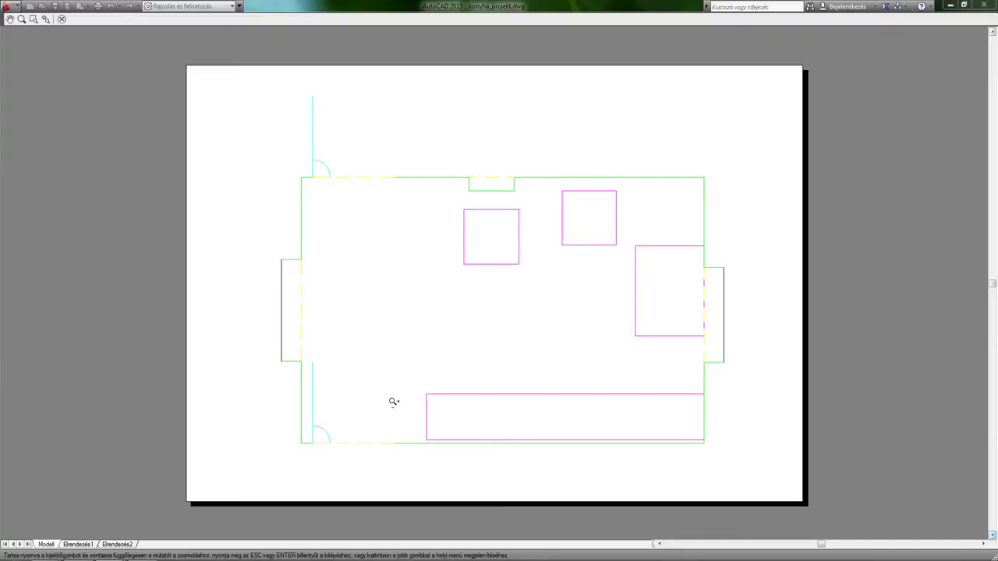
pyautogui.scroll(4, 490, 362)
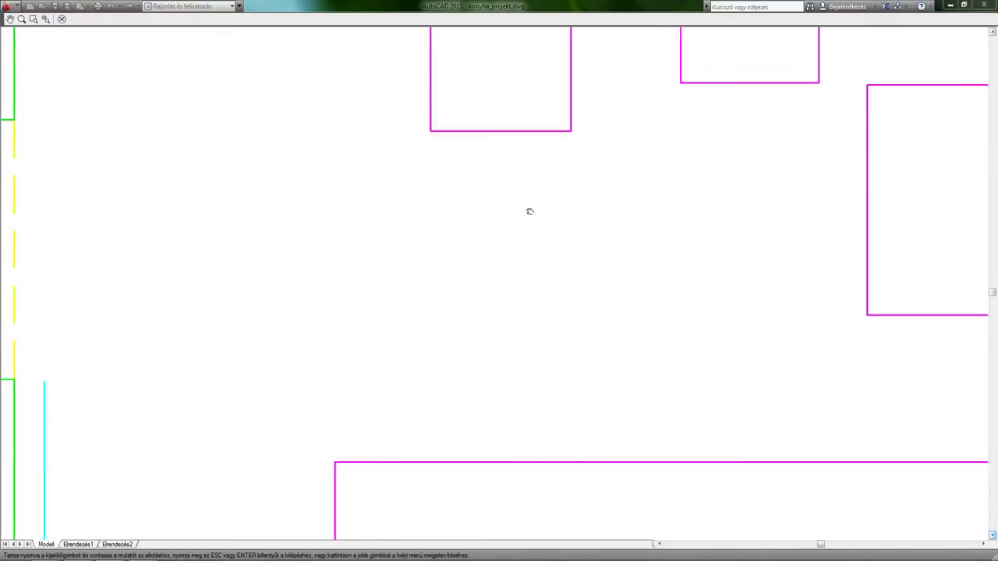
pyautogui.moveTo(705, 77)
pyautogui.mouseDown(button='middle')
pyautogui.moveTo(655, 271)
pyautogui.moveTo(468, 212)
pyautogui.moveTo(635, 327)
pyautogui.mouseUp(button='middle')
pyautogui.moveTo(178, 212); pyautogui.dragTo(274, 244, button='middle')
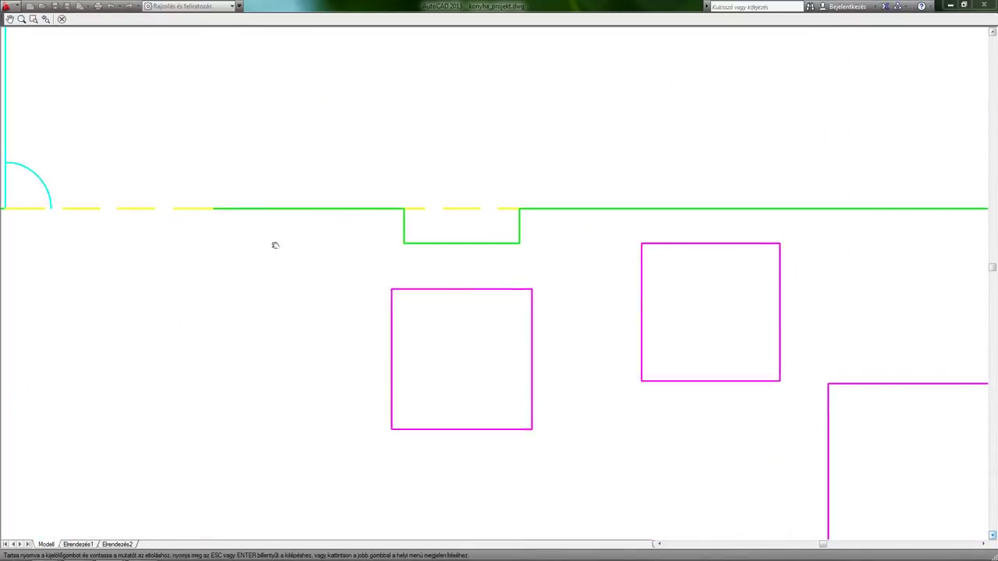
pyautogui.moveTo(284, 143); pyautogui.dragTo(318, 207, button='middle')
pyautogui.scroll(2, 317, 210)
pyautogui.scroll(-4, 318, 210)
pyautogui.scroll(-5, 330, 229)
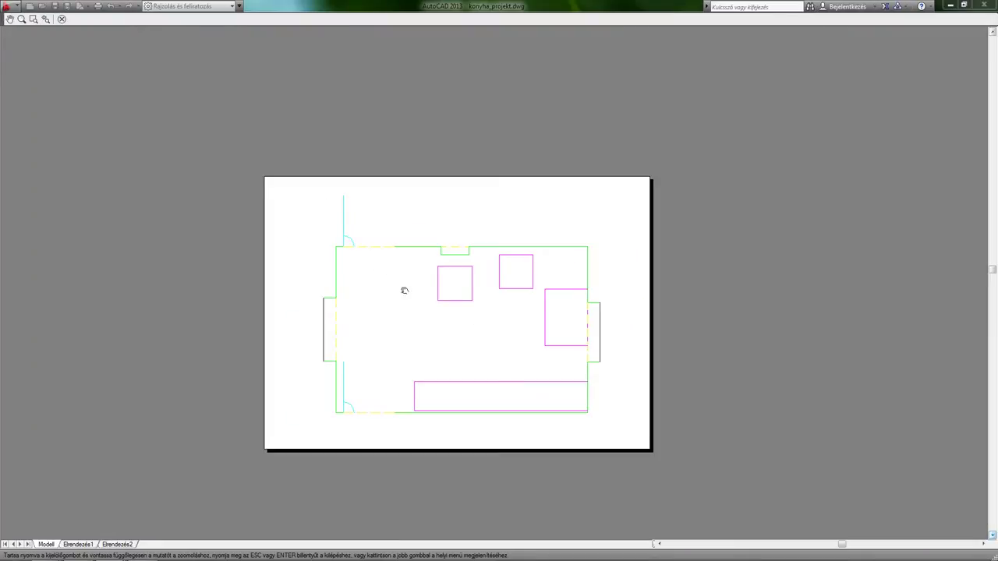
pyautogui.moveTo(351, 310); pyautogui.dragTo(350, 290, button='middle')
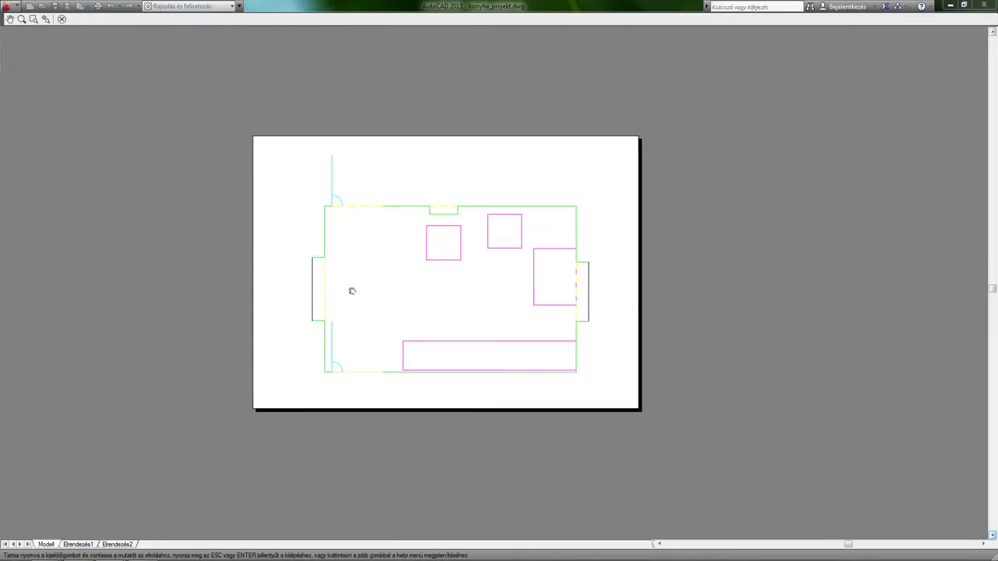
pyautogui.scroll(2, 354, 288)
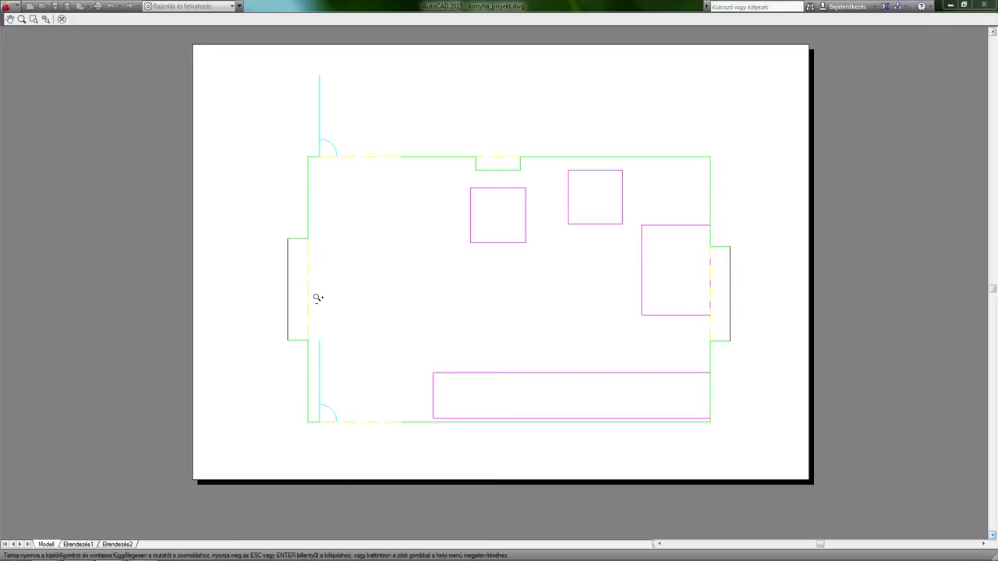
pyautogui.scroll(2, 312, 298)
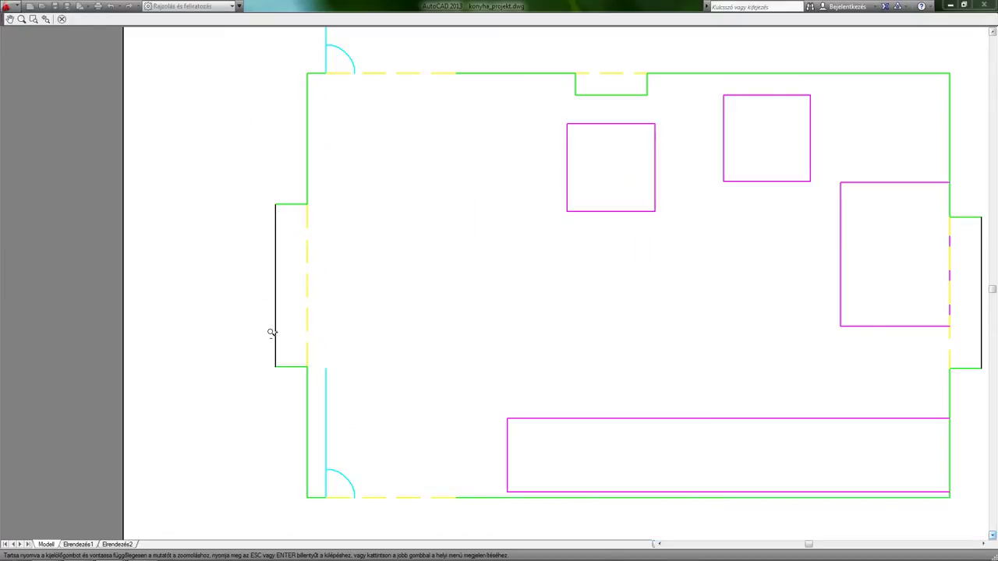
pyautogui.moveTo(943, 315); pyautogui.dragTo(562, 303, button='middle')
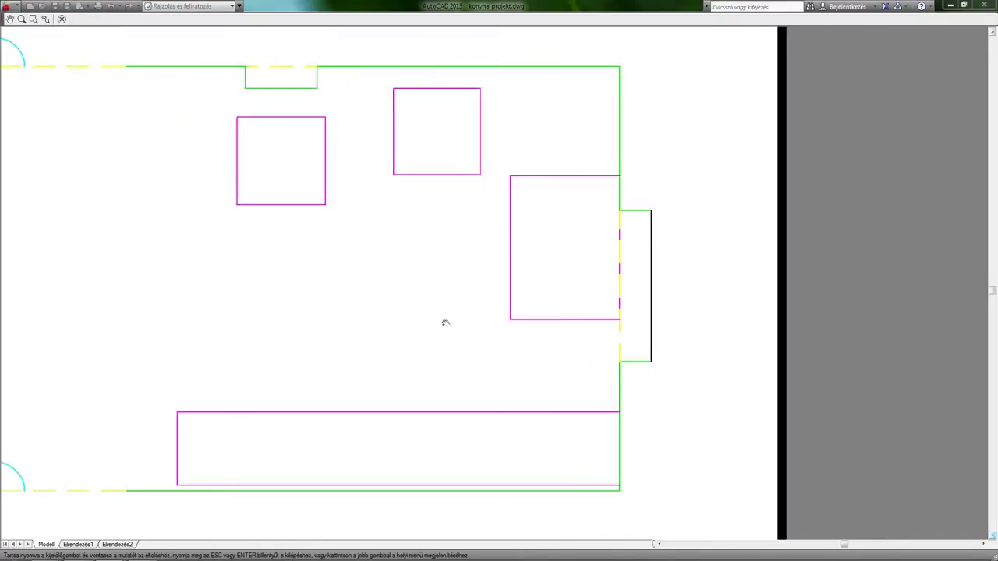
pyautogui.moveTo(362, 318); pyautogui.dragTo(579, 325, button='middle')
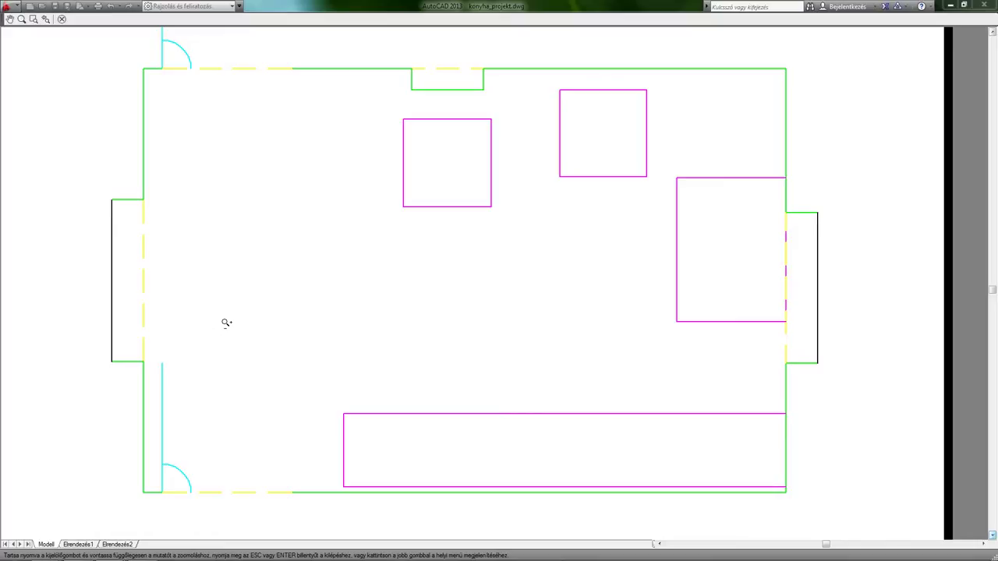
pyautogui.press('Escape')
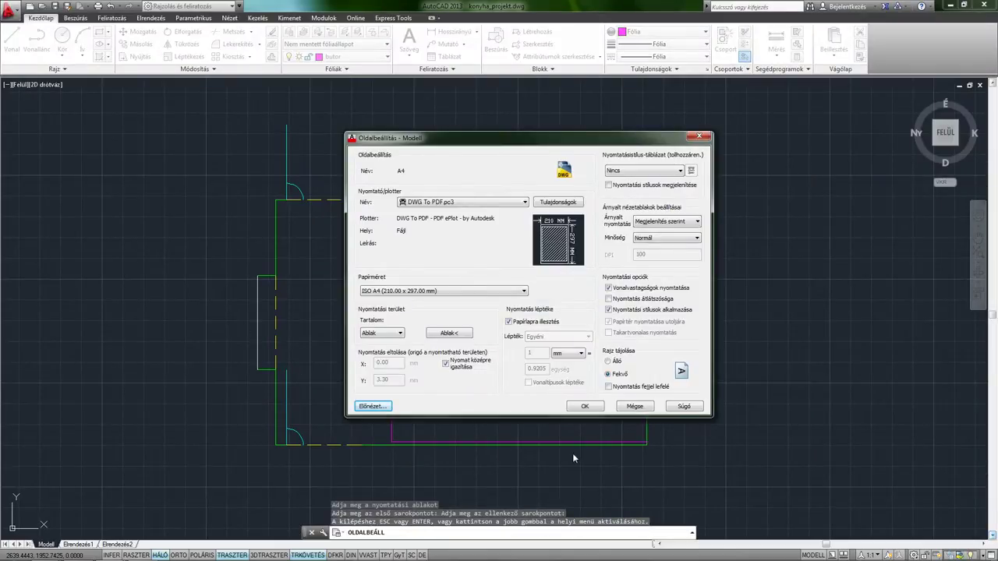
# - Keep the A4 page setup, close its manager, and open the Plot dialog with Ctrl+P
pyautogui.click(590, 408)
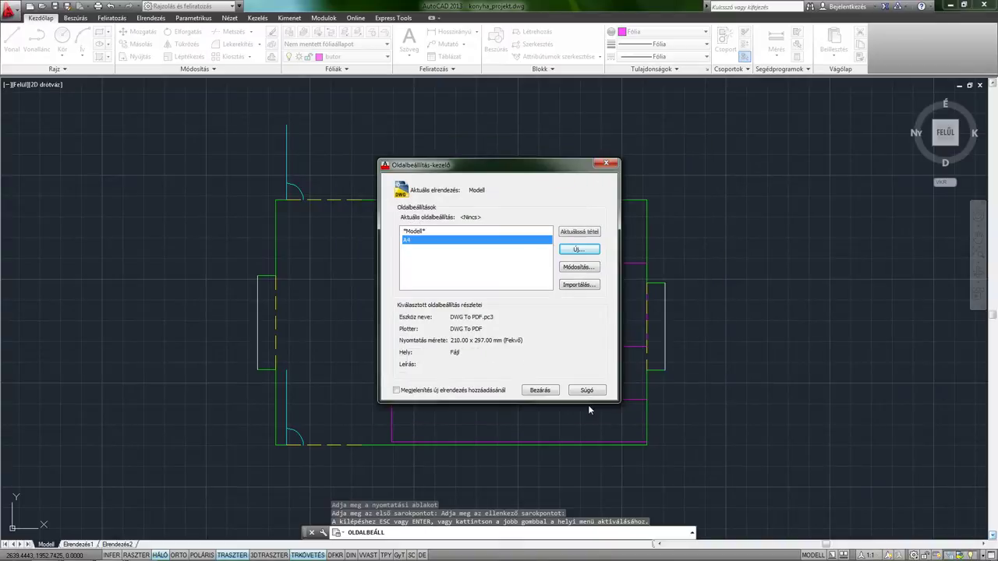
pyautogui.click(545, 393)
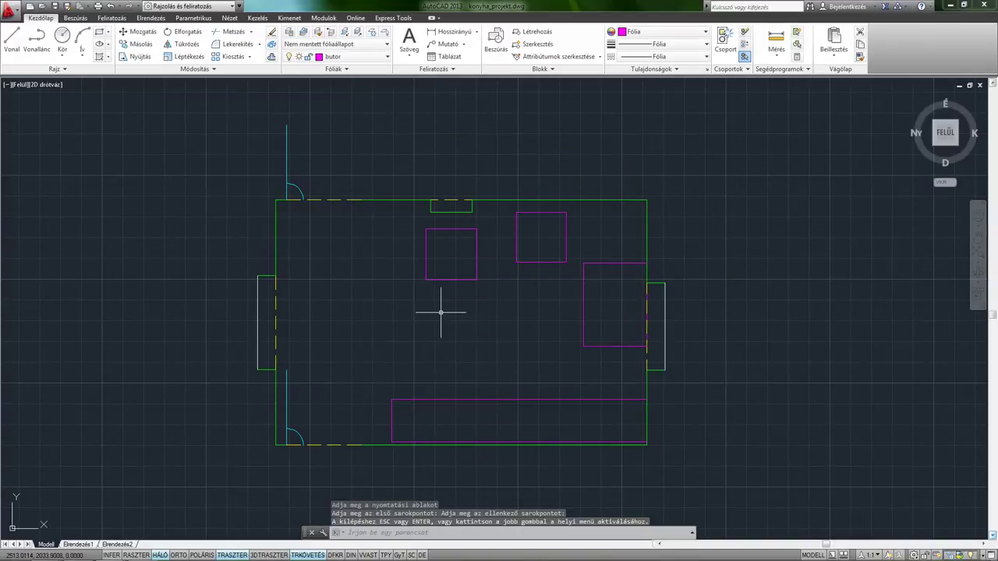
pyautogui.moveTo(442, 317); pyautogui.dragTo(421, 286, button='middle')
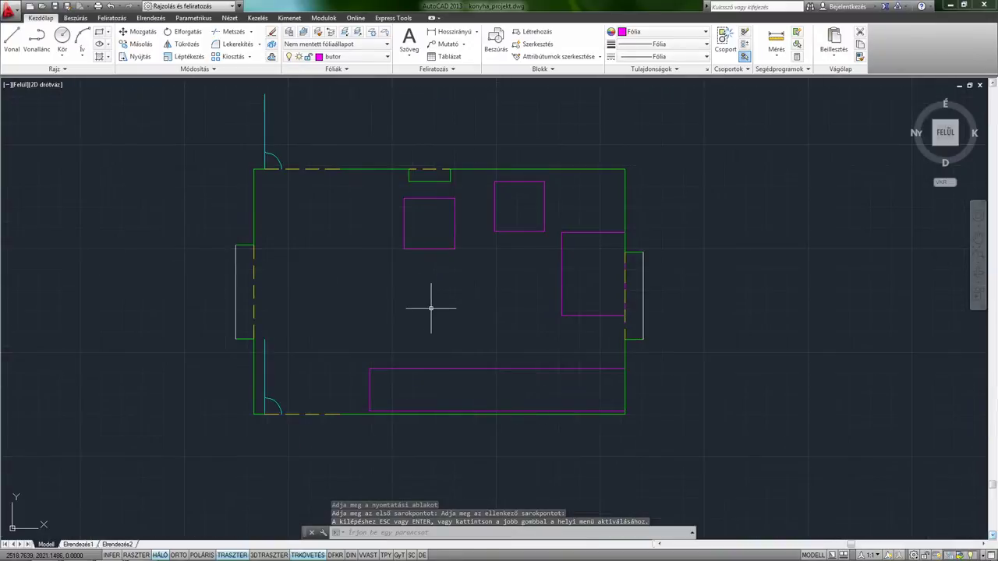
pyautogui.hotkey('ctrl', 'p')
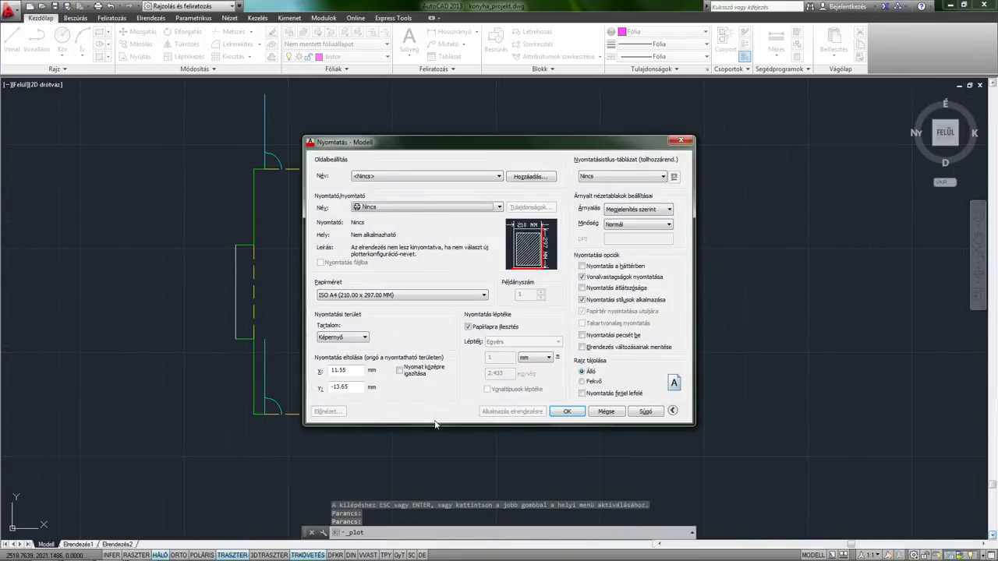
# - Plot a window around the kitchen plan using the A4 page setup
pyautogui.click(346, 337)
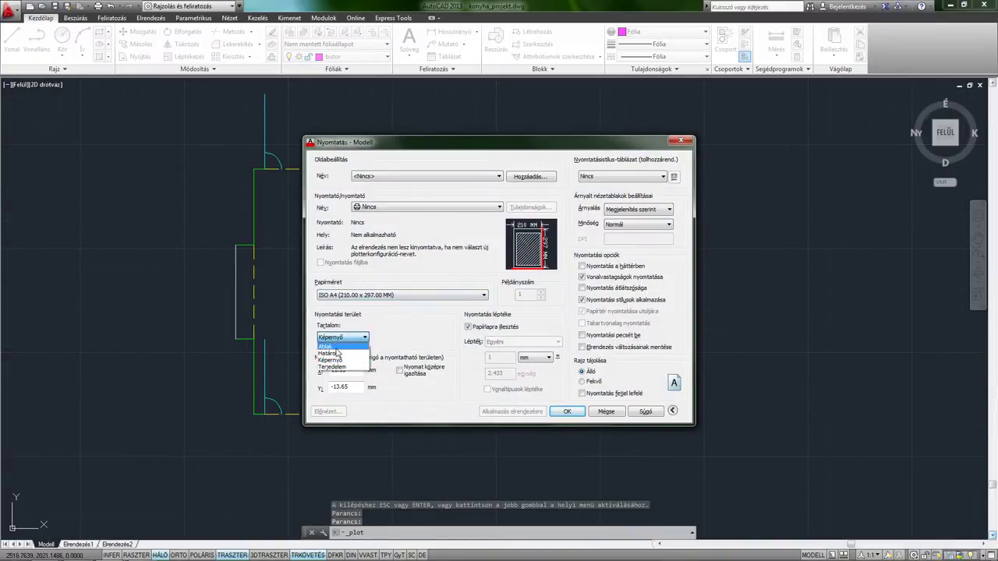
pyautogui.click(326, 345)
pyautogui.click(213, 82)
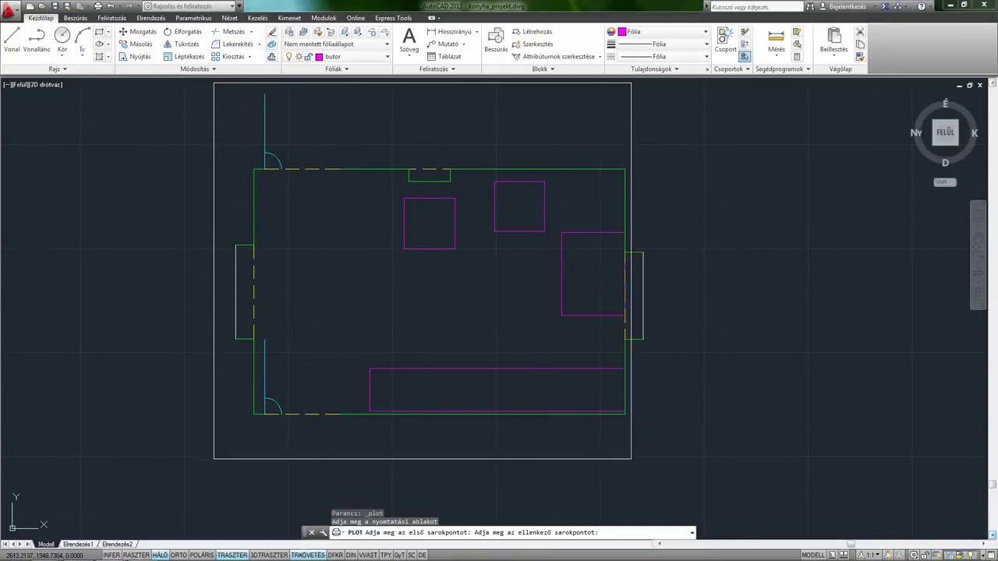
pyautogui.click(631, 458)
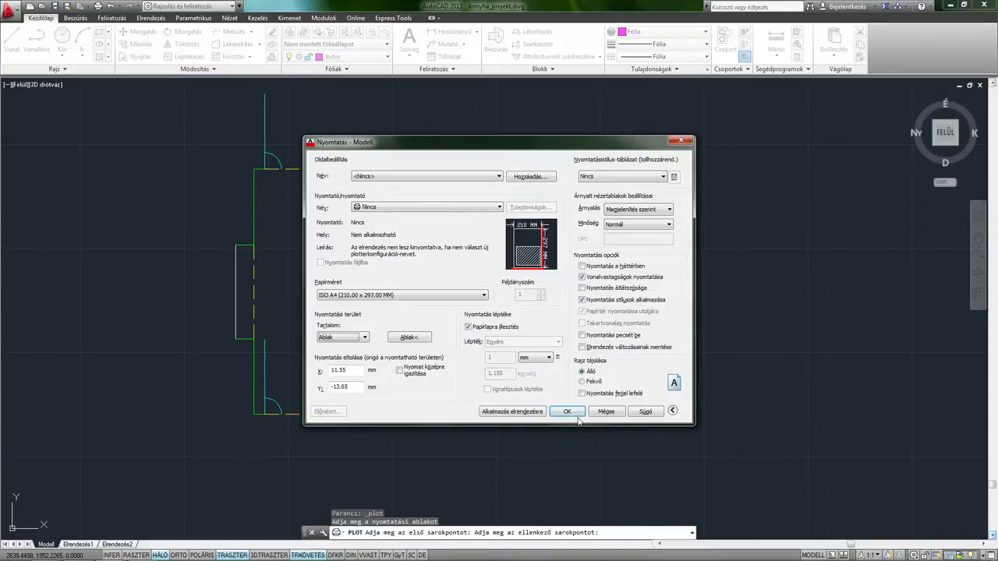
pyautogui.click(405, 178)
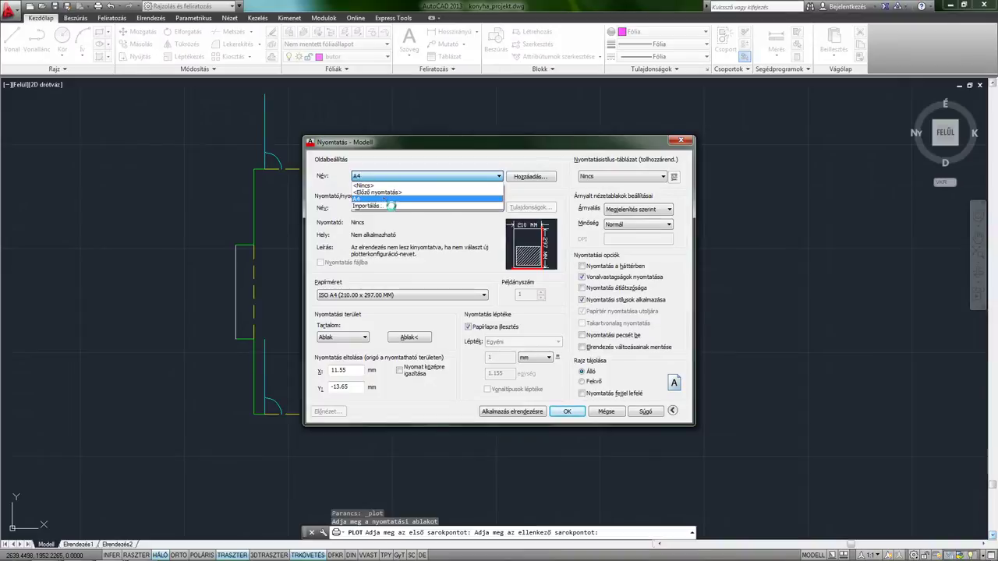
pyautogui.click(386, 199)
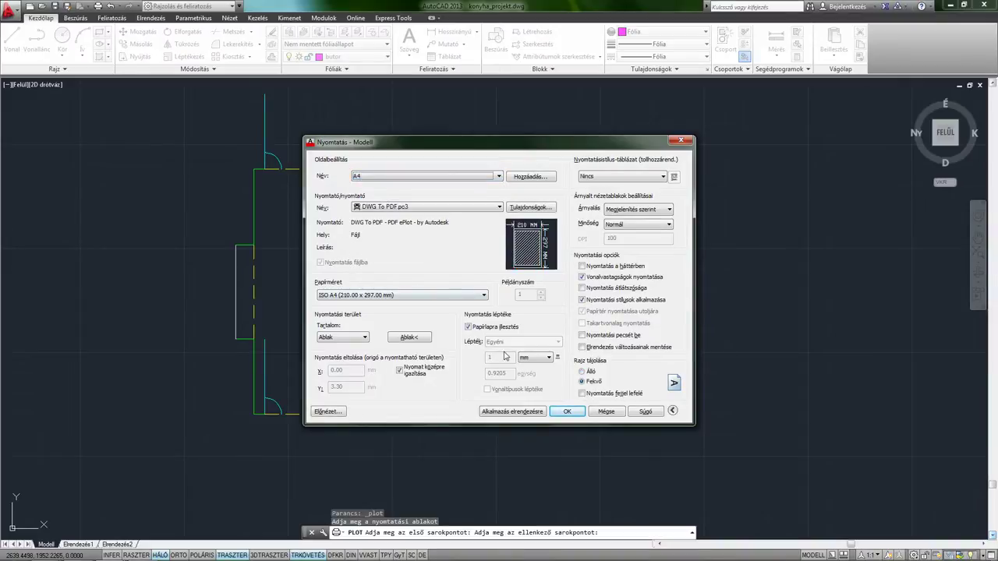
# - Save the plot to the Desktop as konyha_projekt-Model.pdf
pyautogui.click(560, 409)
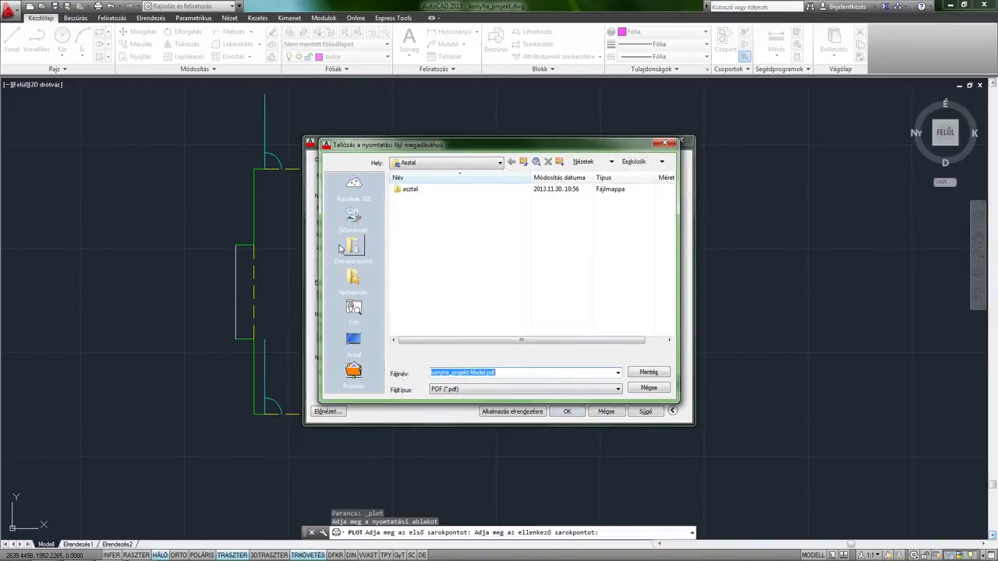
pyautogui.click(353, 340)
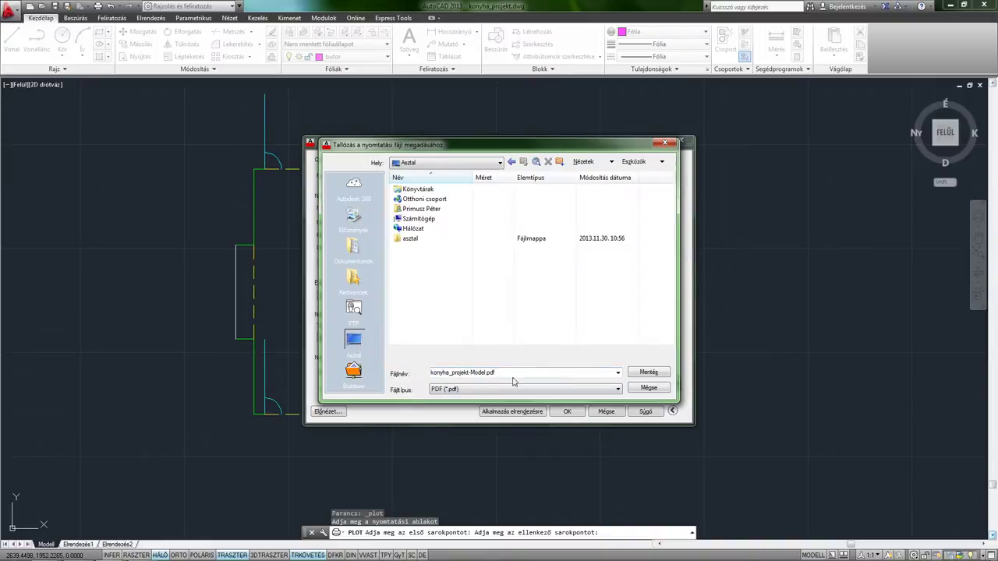
pyautogui.click(647, 374)
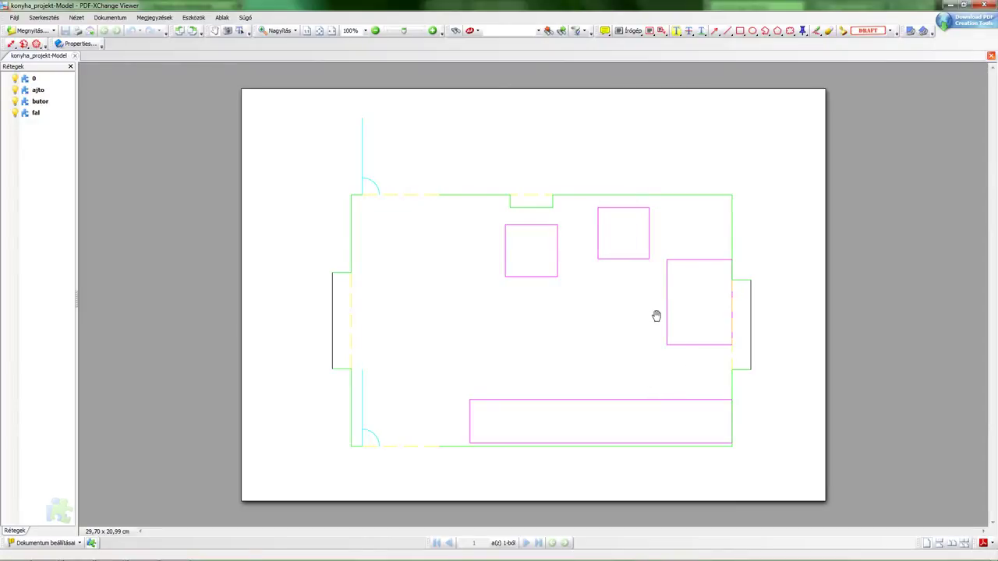
pyautogui.keyDown('ctrl'); pyautogui.scroll(1, 612, 309); pyautogui.keyUp('ctrl')
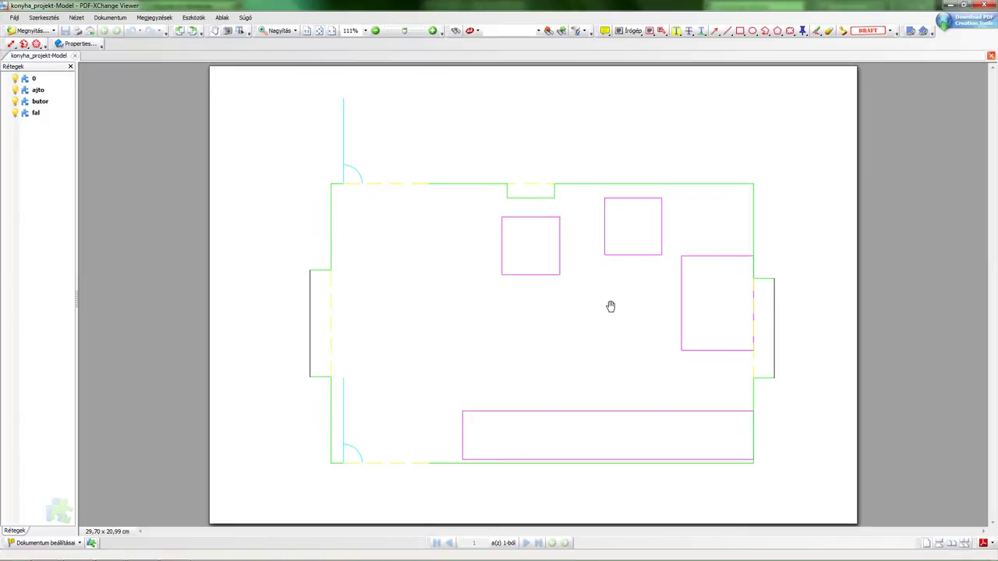
pyautogui.keyDown('ctrl'); pyautogui.scroll(3, 351, 143); pyautogui.keyUp('ctrl')
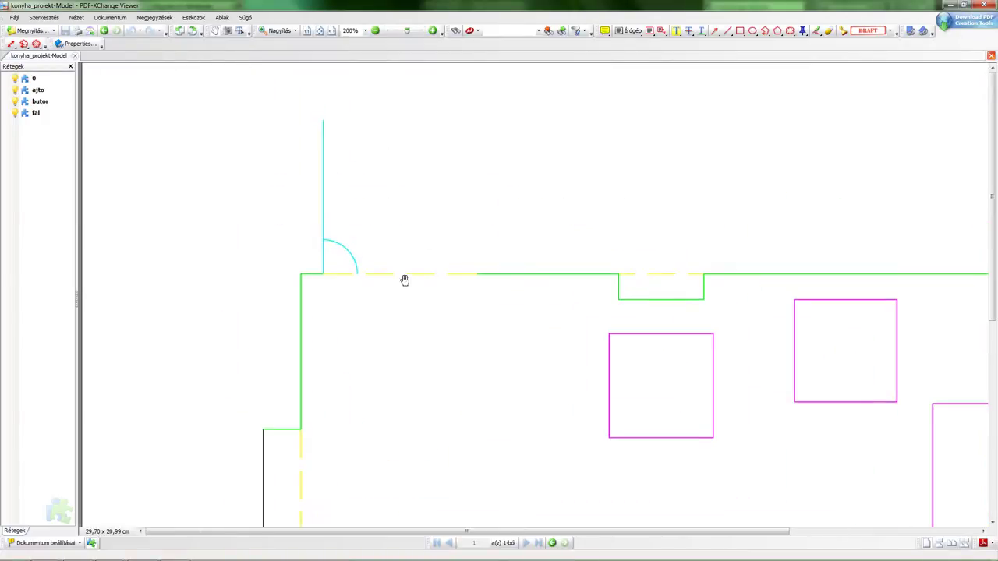
pyautogui.keyDown('ctrl'); pyautogui.scroll(1, 822, 167); pyautogui.keyUp('ctrl')
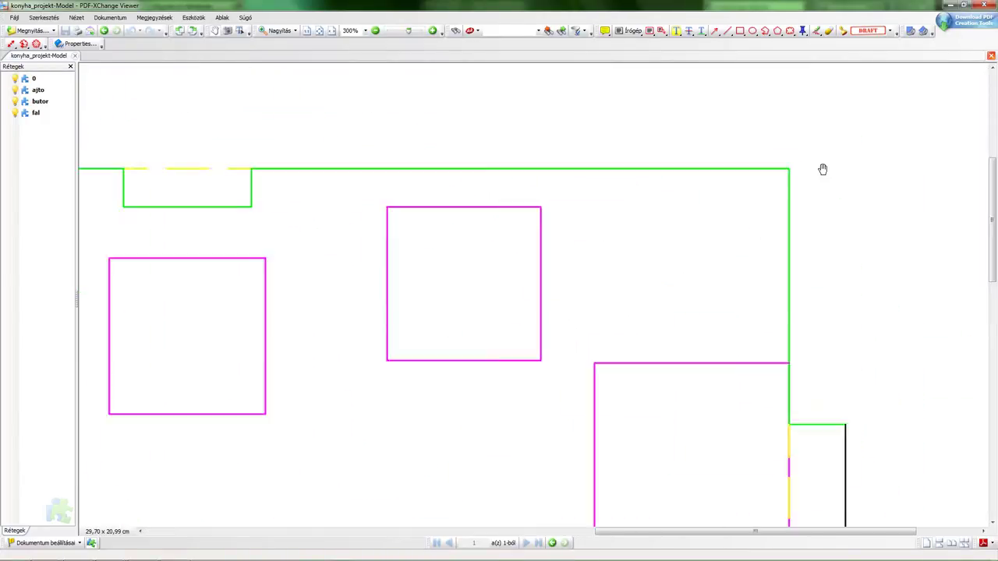
pyautogui.keyDown('ctrl'); pyautogui.scroll(3, 823, 167); pyautogui.keyUp('ctrl')
pyautogui.keyDown('ctrl'); pyautogui.scroll(-3, 819, 172); pyautogui.keyUp('ctrl')
pyautogui.keyDown('ctrl'); pyautogui.scroll(-1, 811, 183); pyautogui.keyUp('ctrl')
pyautogui.scroll(-2, 726, 320)
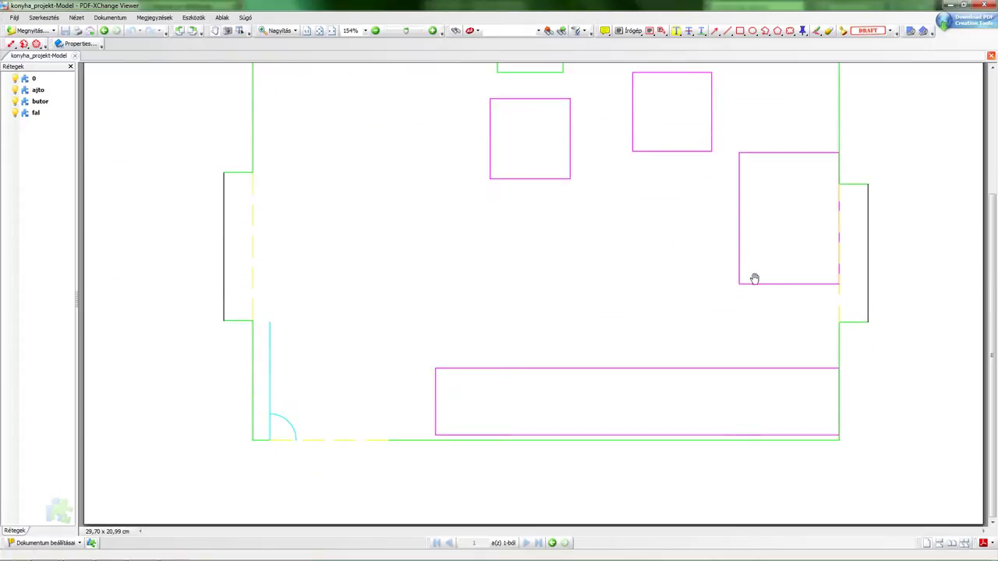
pyautogui.scroll(2, 515, 330)
pyautogui.scroll(1, 437, 245)
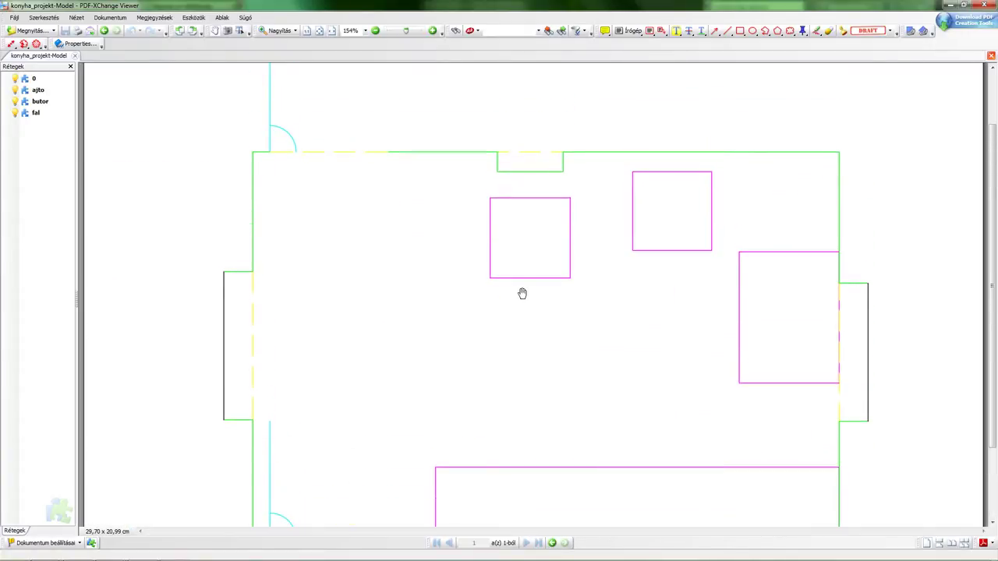
pyautogui.scroll(-2, 489, 236)
pyautogui.keyDown('ctrl'); pyautogui.scroll(-1, 504, 257); pyautogui.keyUp('ctrl')
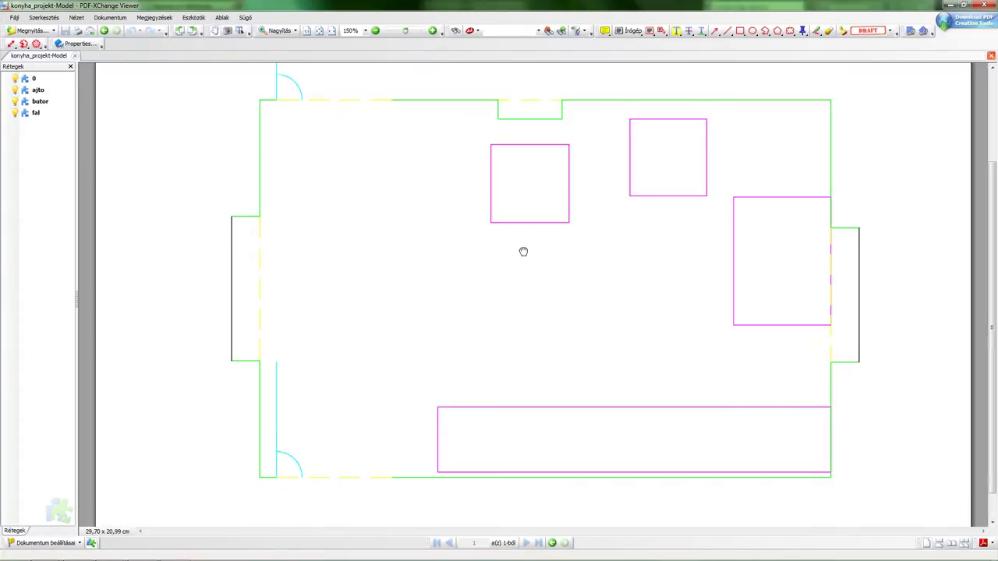
pyautogui.scroll(1, 517, 257)
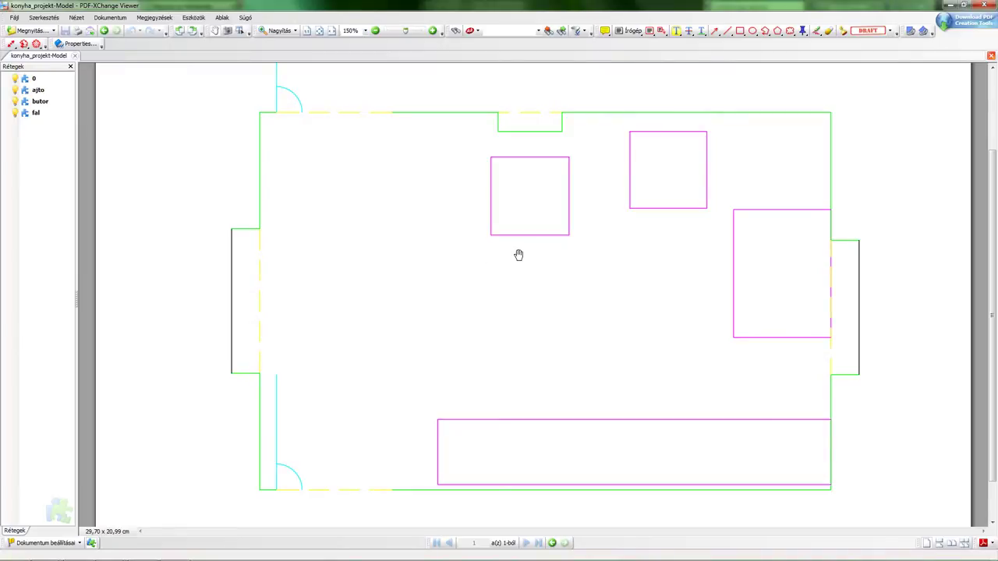
pyautogui.scroll(1, 523, 279)
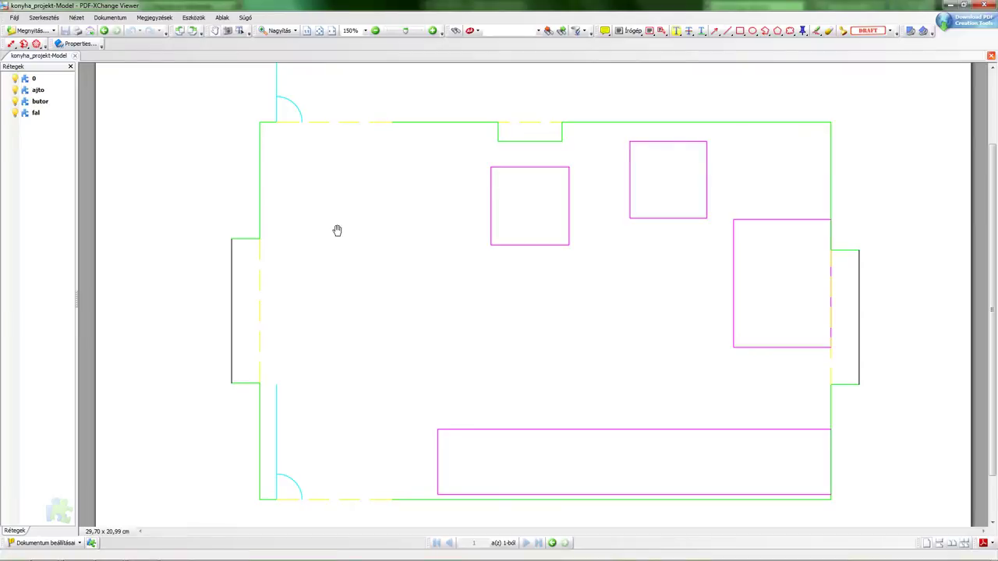
pyautogui.scroll(-3, 430, 220)
pyautogui.moveTo(463, 194); pyautogui.dragTo(461, 245)
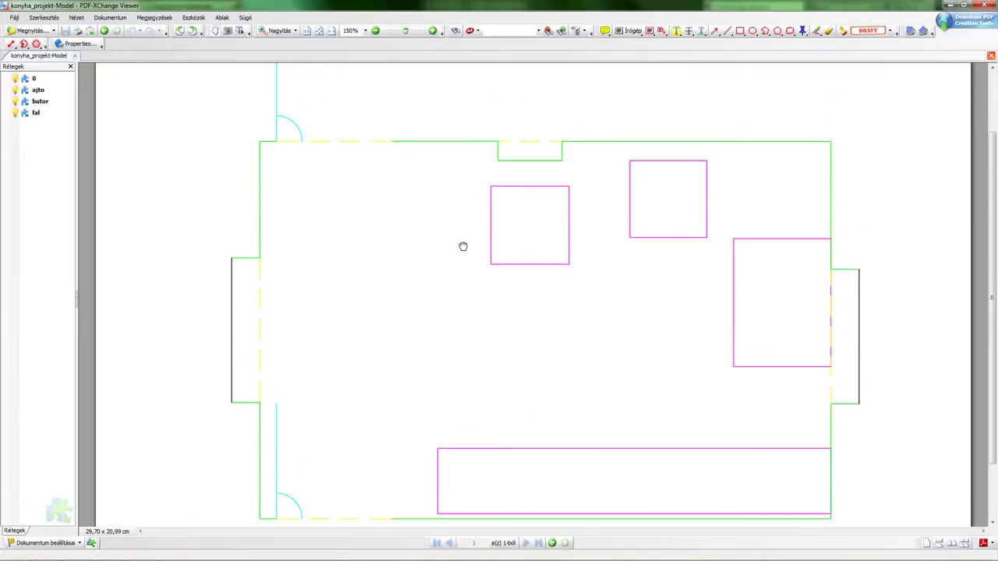
# - Toggle the ajto, butor, fal and 0 layers off and back on in the PDF
pyautogui.click(15, 91)
pyautogui.click(15, 103)
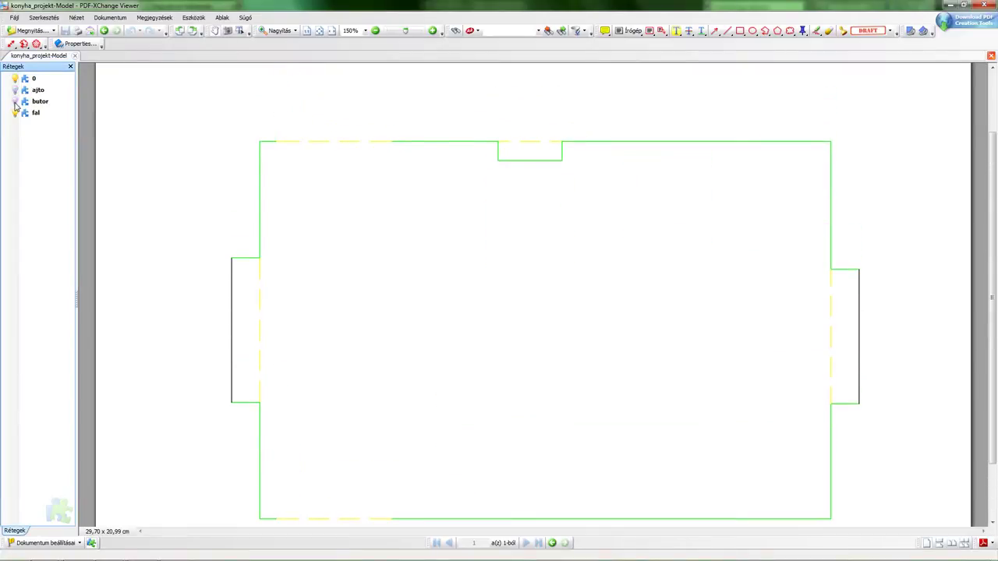
pyautogui.click(14, 113)
pyautogui.click(15, 102)
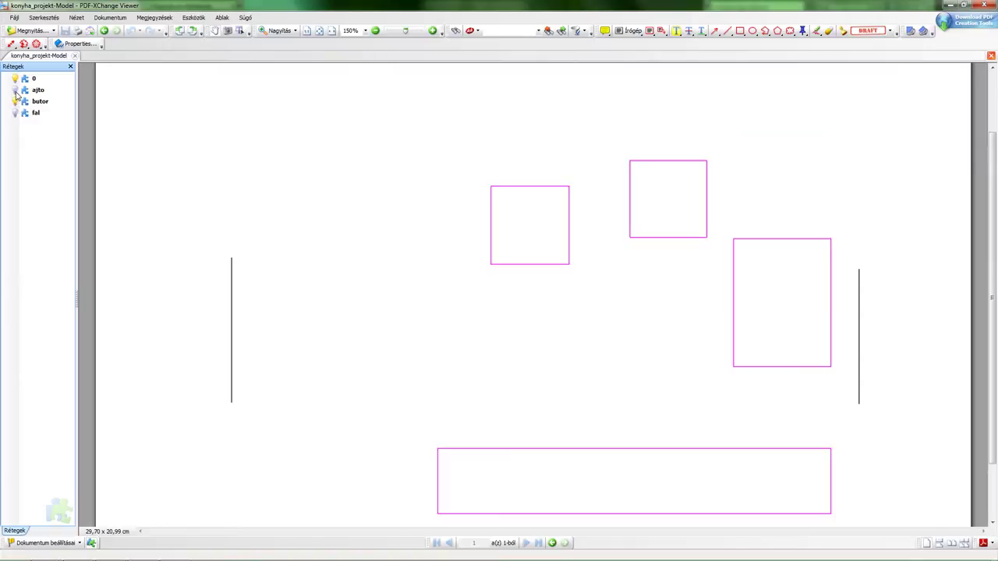
pyautogui.click(15, 91)
pyautogui.click(15, 113)
pyautogui.click(15, 79)
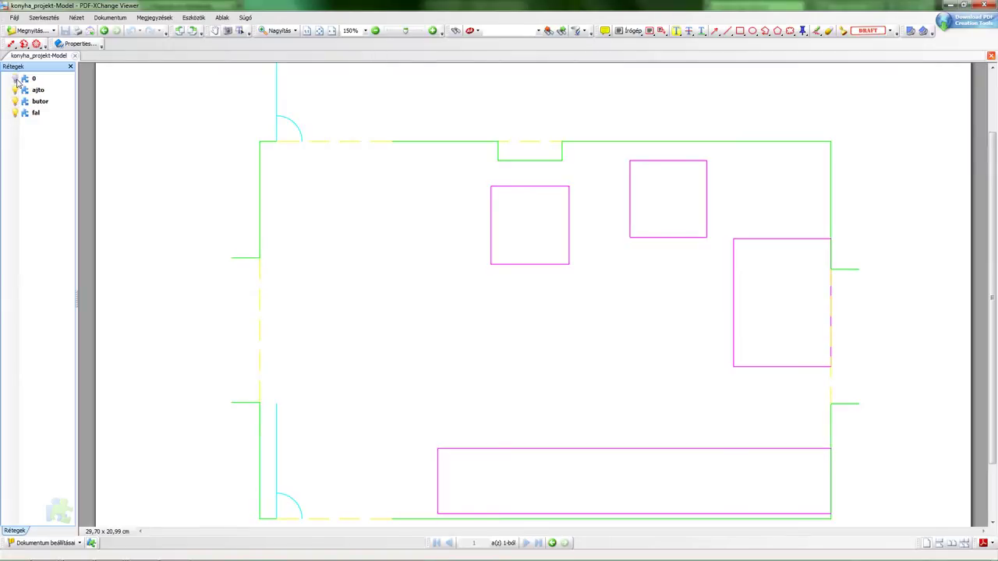
pyautogui.click(15, 80)
# - Hide the fal walls, then the butor furniture, panning to reveal the top door
pyautogui.scroll(-1, 467, 258)
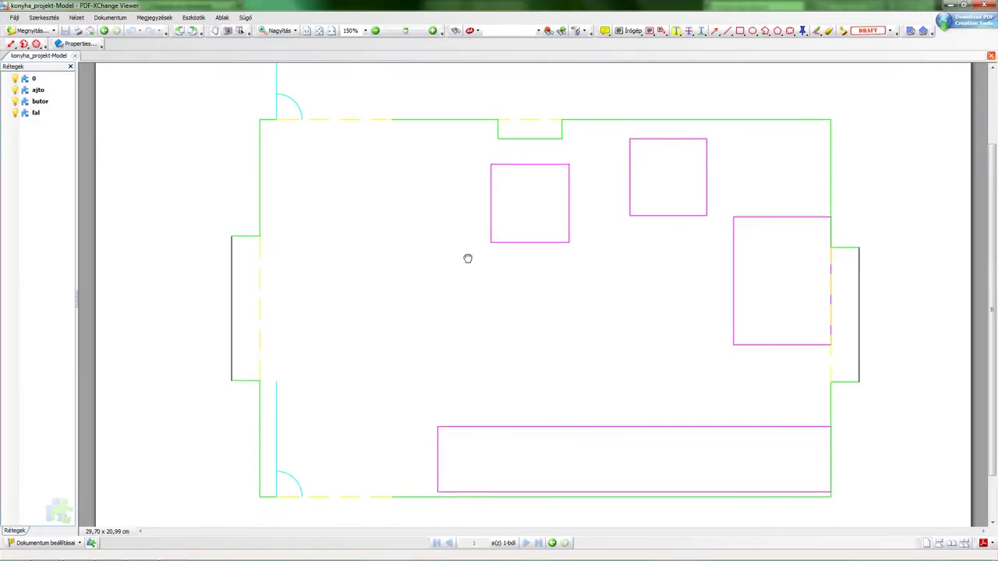
pyautogui.moveTo(468, 258); pyautogui.dragTo(466, 263)
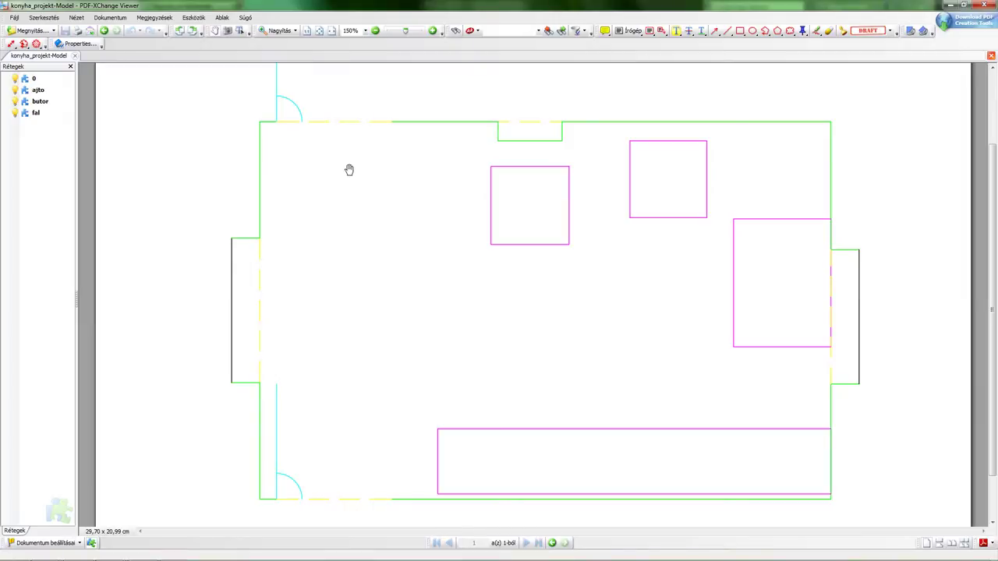
pyautogui.click(12, 116)
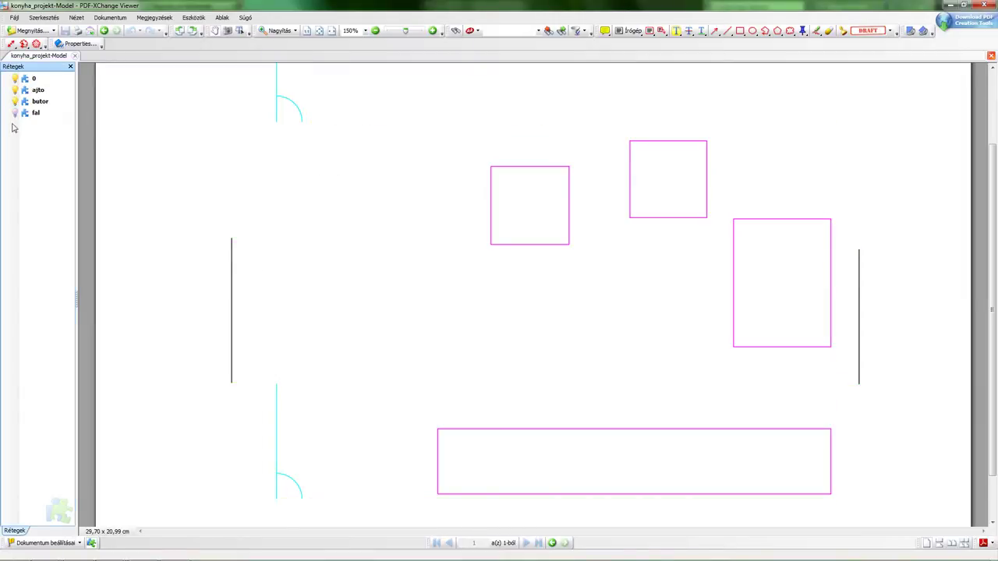
pyautogui.moveTo(475, 242); pyautogui.dragTo(460, 267)
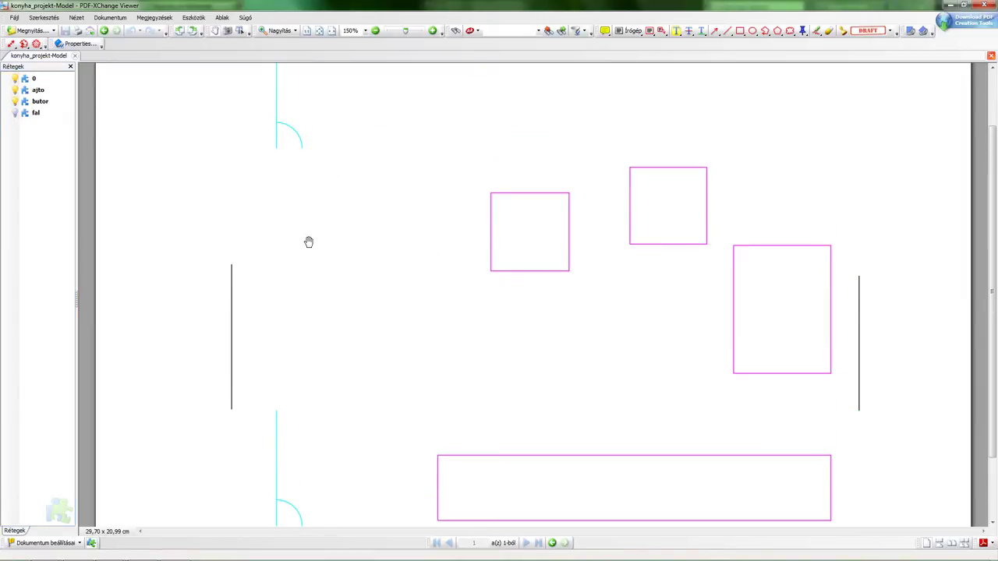
pyautogui.click(14, 112)
pyautogui.click(15, 102)
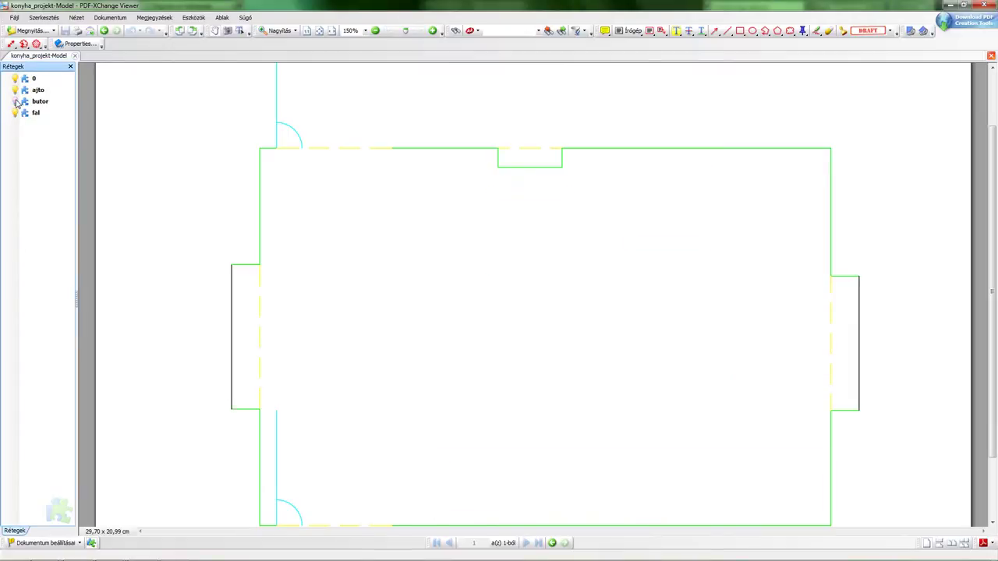
pyautogui.moveTo(452, 195); pyautogui.dragTo(453, 262)
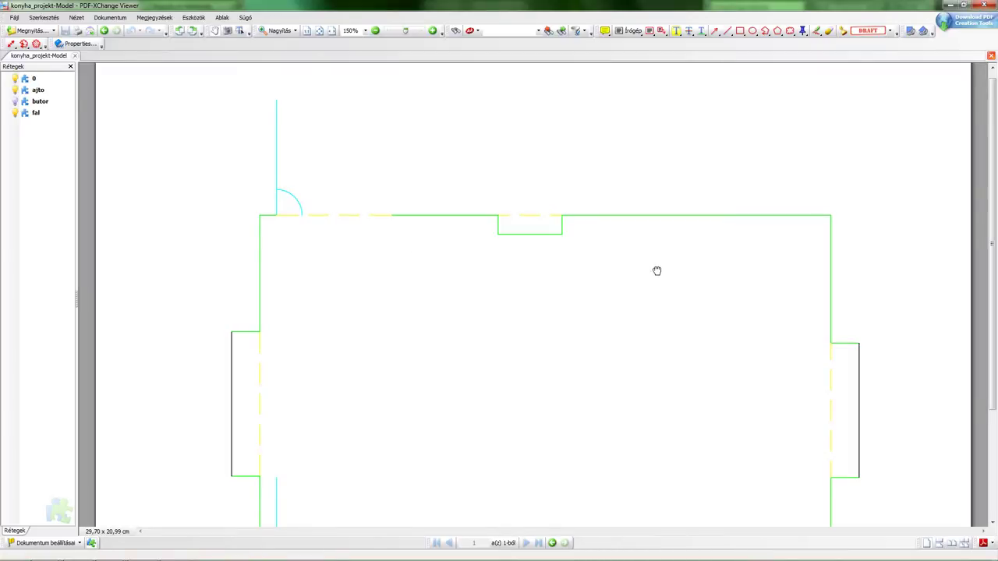
# - Scroll around the whole page, then close PDF-XChange Viewer
pyautogui.scroll(1, 655, 269)
pyautogui.keyDown('ctrl'); pyautogui.scroll(2, 296, 214); pyautogui.keyUp('ctrl')
pyautogui.hscroll(5, 358, 286)
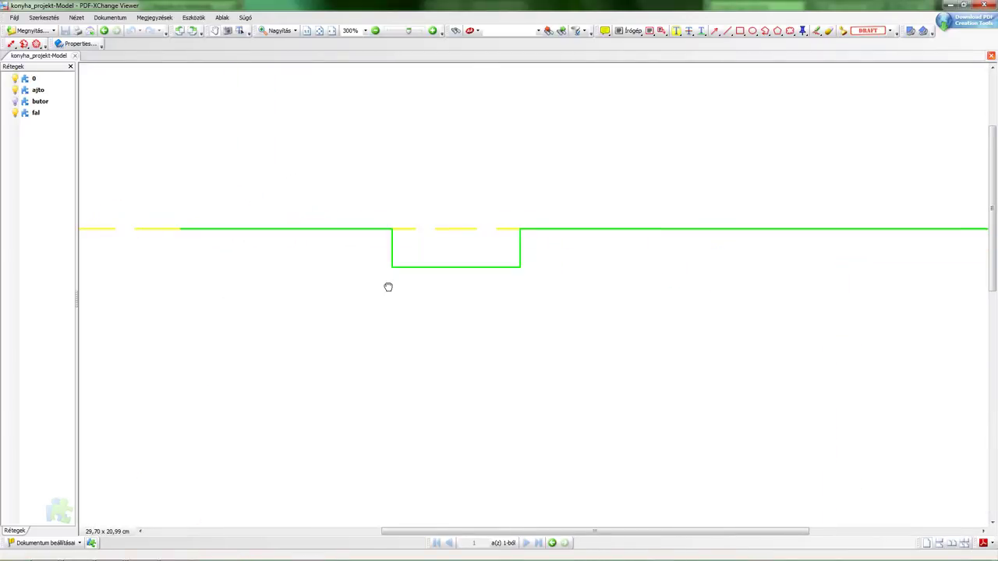
pyautogui.scroll(-2, 480, 273)
pyautogui.keyDown('ctrl'); pyautogui.scroll(-1, 600, 184); pyautogui.keyUp('ctrl')
pyautogui.keyDown('ctrl'); pyautogui.scroll(-1, 615, 187); pyautogui.keyUp('ctrl')
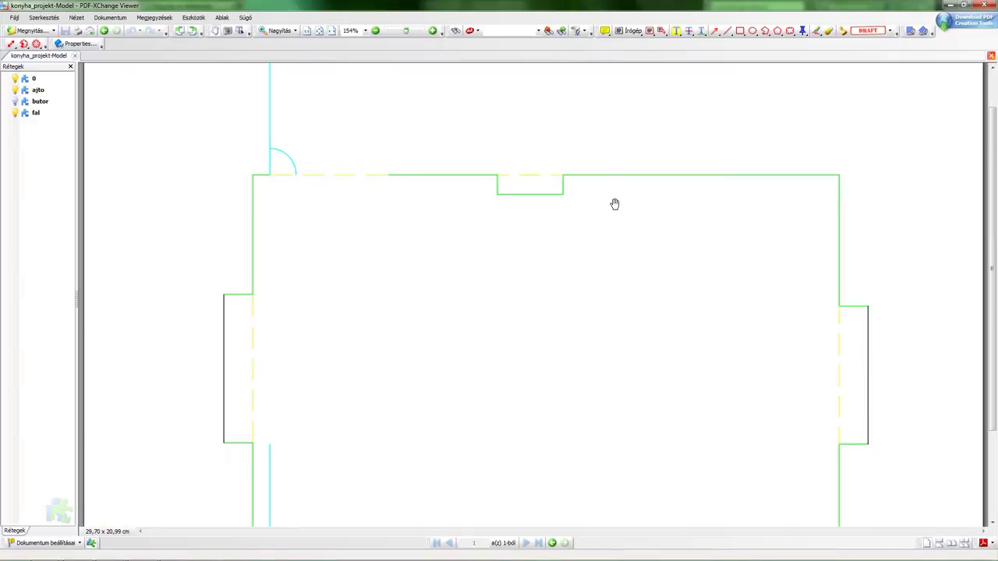
pyautogui.scroll(-1, 613, 234)
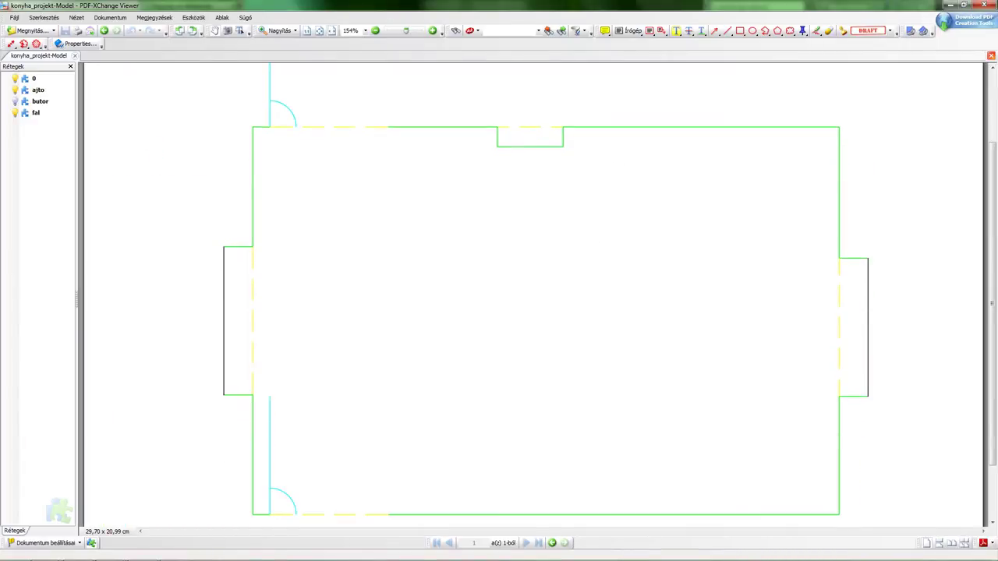
pyautogui.click(993, 5)
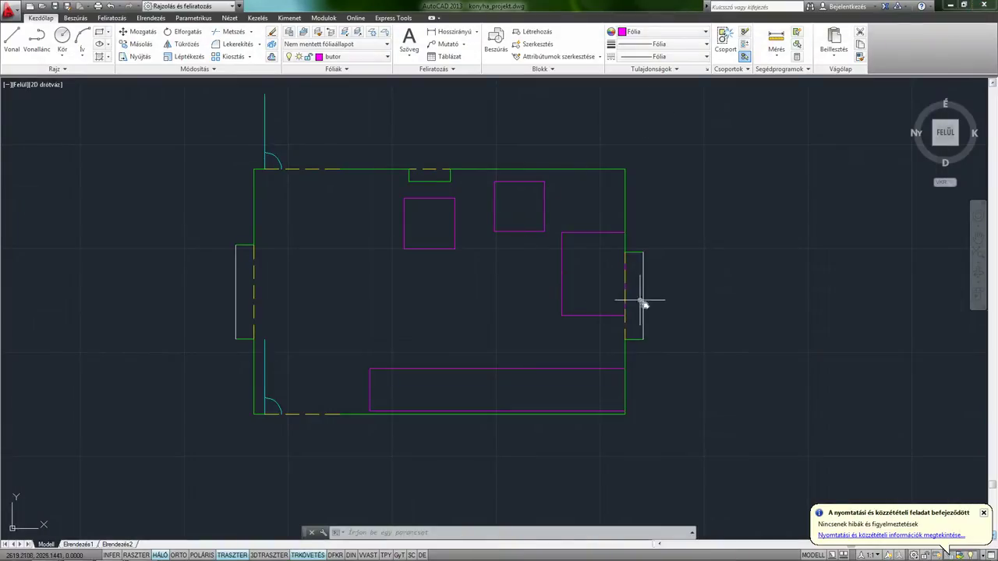
pyautogui.moveTo(642, 296); pyautogui.dragTo(699, 307, button='middle')
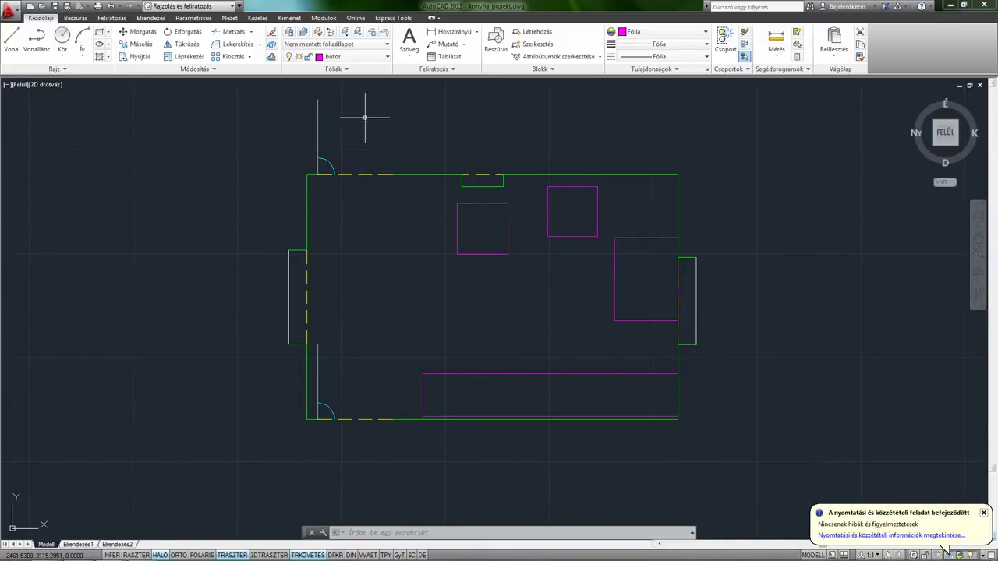
pyautogui.click(289, 32)
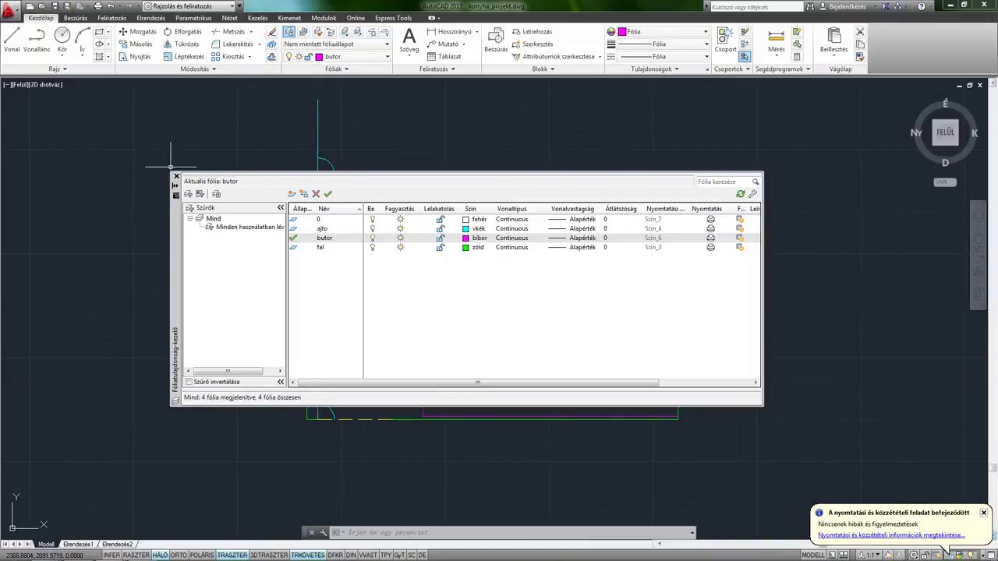
pyautogui.click(176, 177)
pyautogui.moveTo(391, 262); pyautogui.dragTo(382, 263, button='middle')
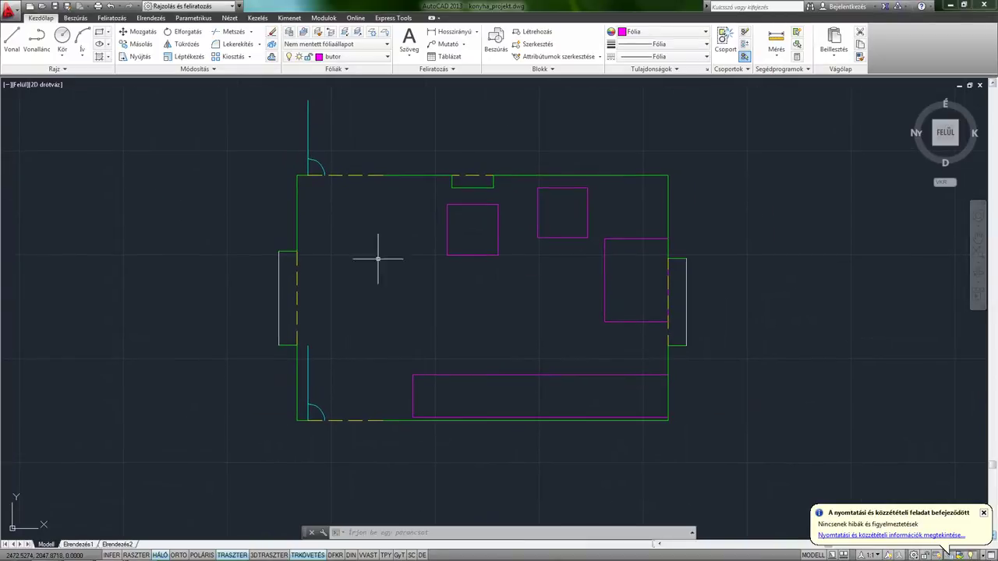
# - Apply the A4 page setup in the Plot dialog and preview the plot before returning
pyautogui.hotkey('ctrl', 'p')
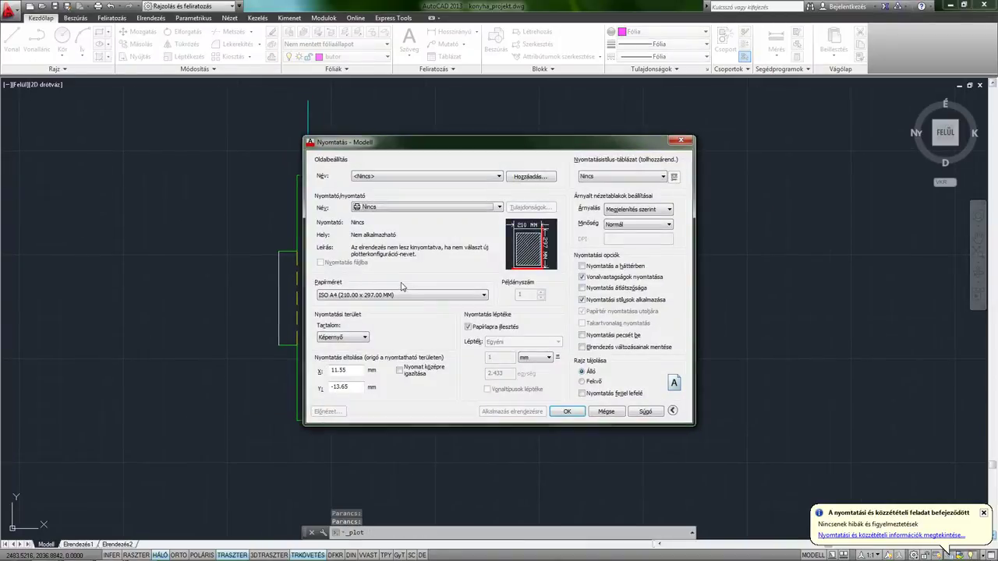
pyautogui.click(371, 177)
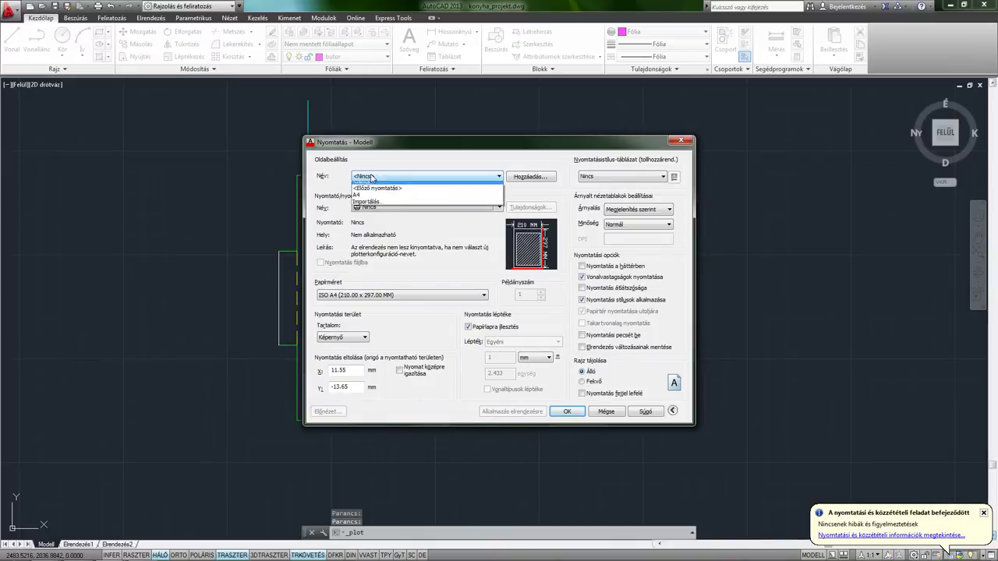
pyautogui.click(367, 194)
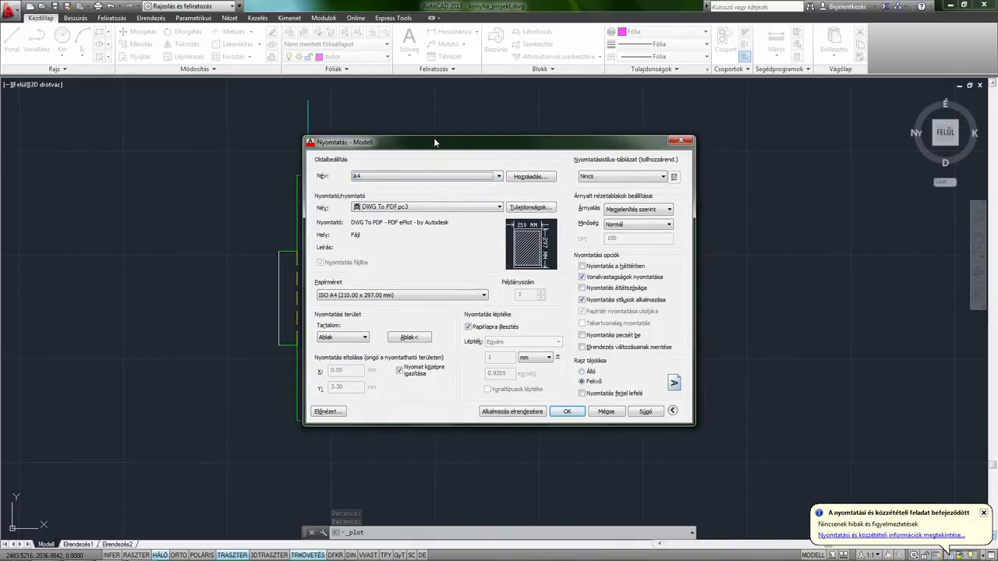
pyautogui.moveTo(434, 143); pyautogui.dragTo(411, 142)
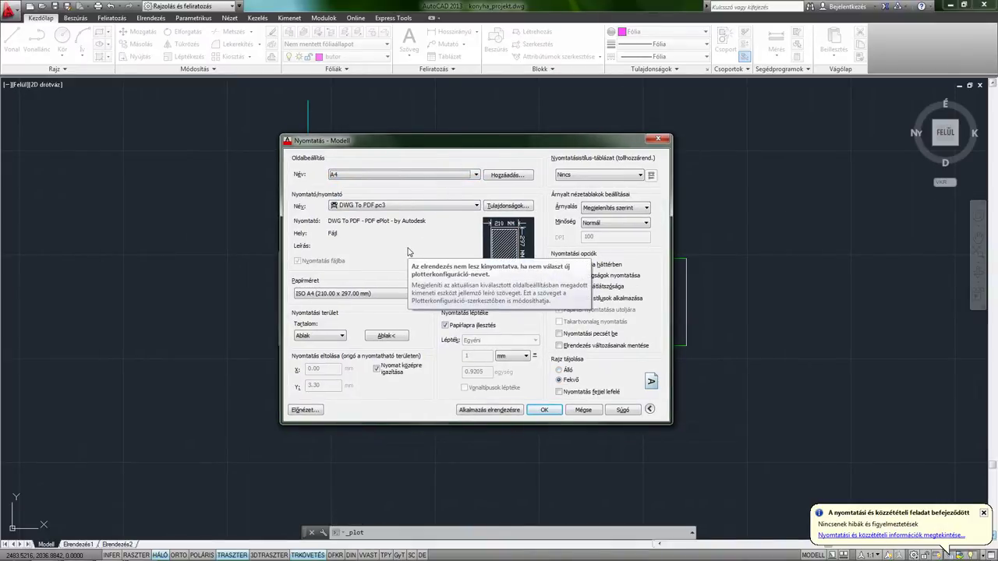
pyautogui.click(312, 410)
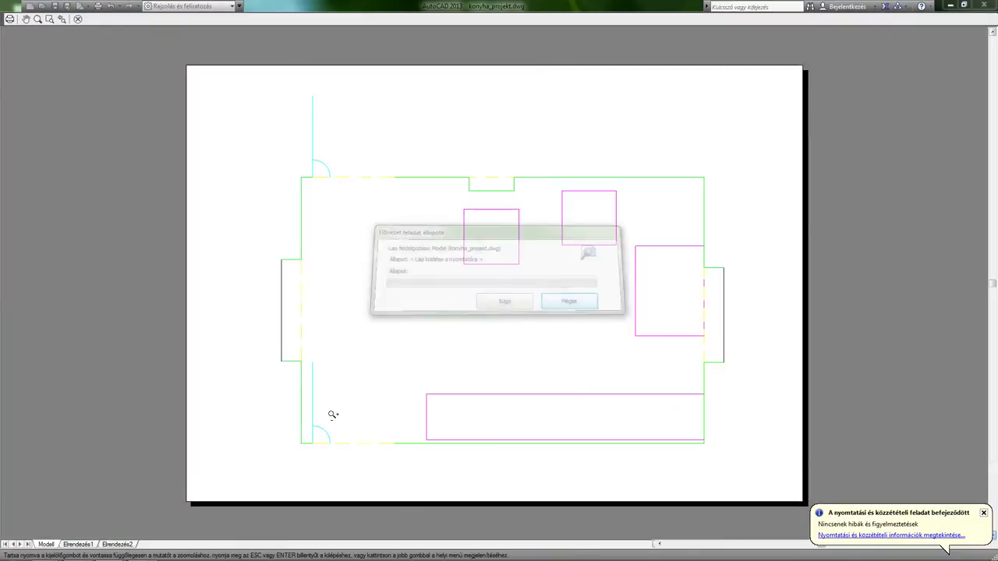
pyautogui.press('Escape')
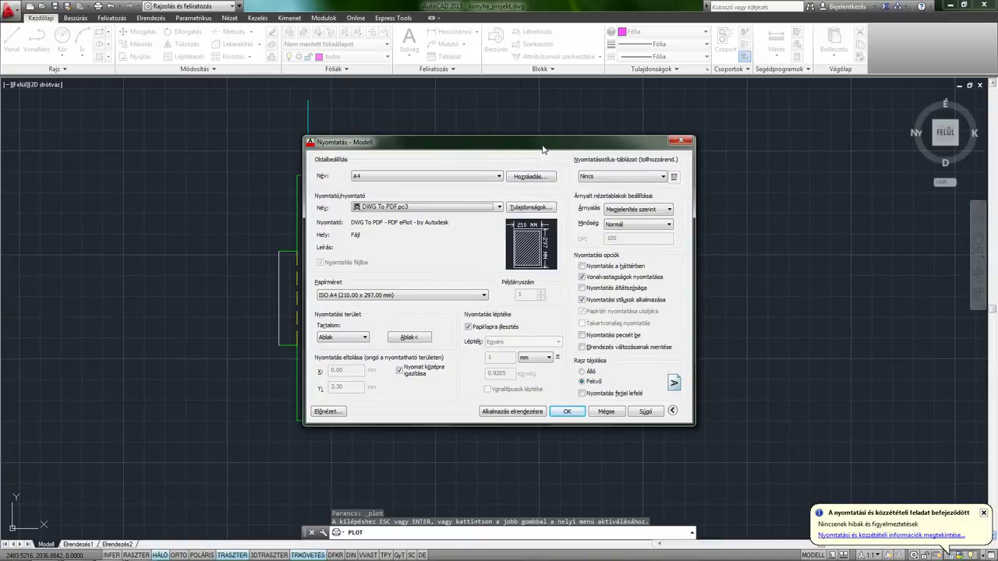
pyautogui.moveTo(546, 150); pyautogui.dragTo(502, 143)
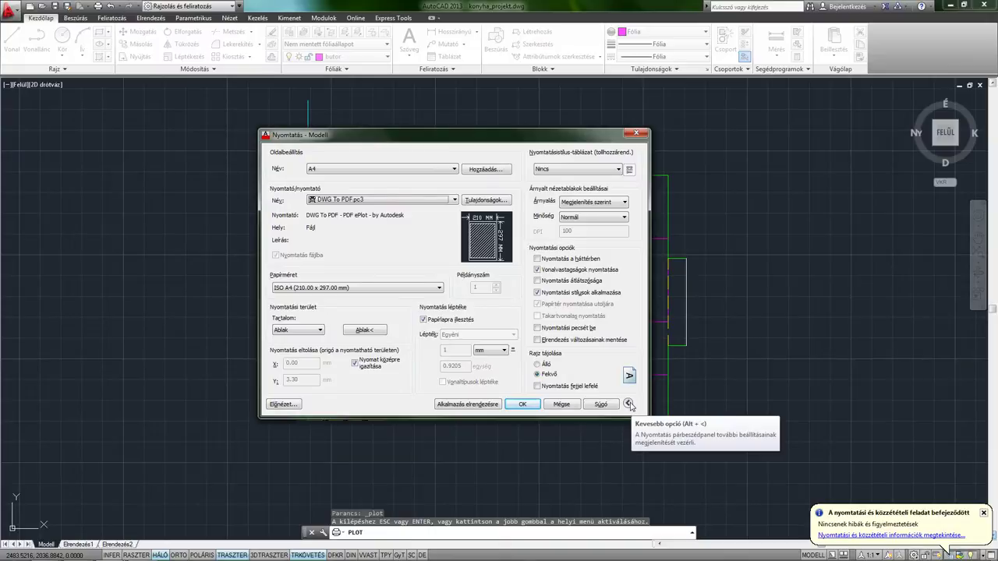
pyautogui.click(629, 405)
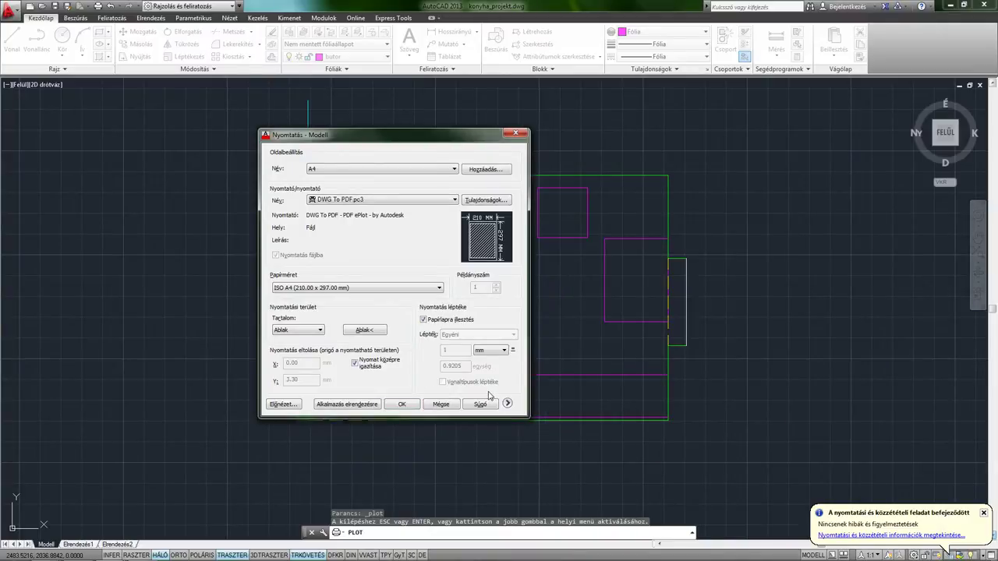
pyautogui.moveTo(411, 145); pyautogui.dragTo(463, 140)
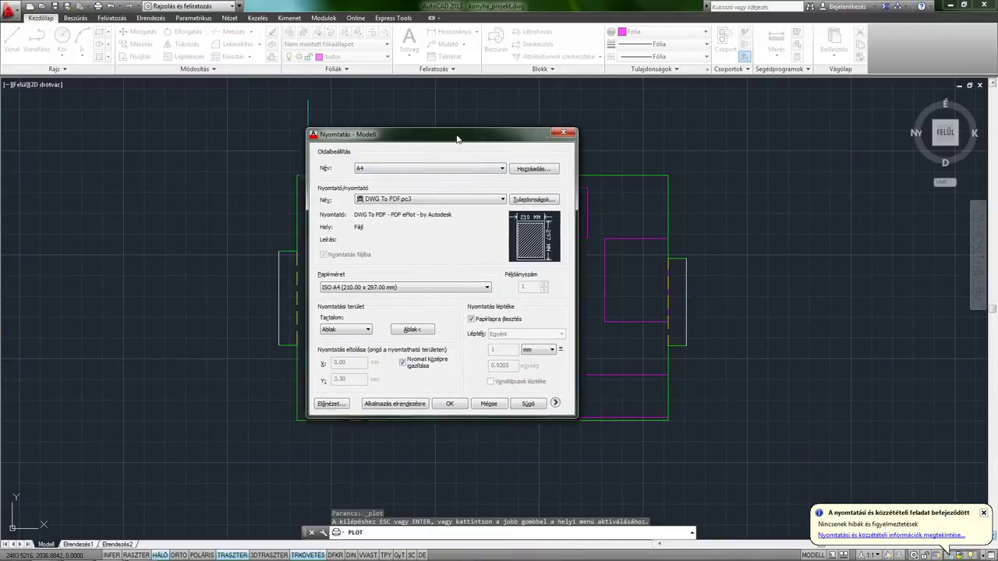
pyautogui.click(560, 401)
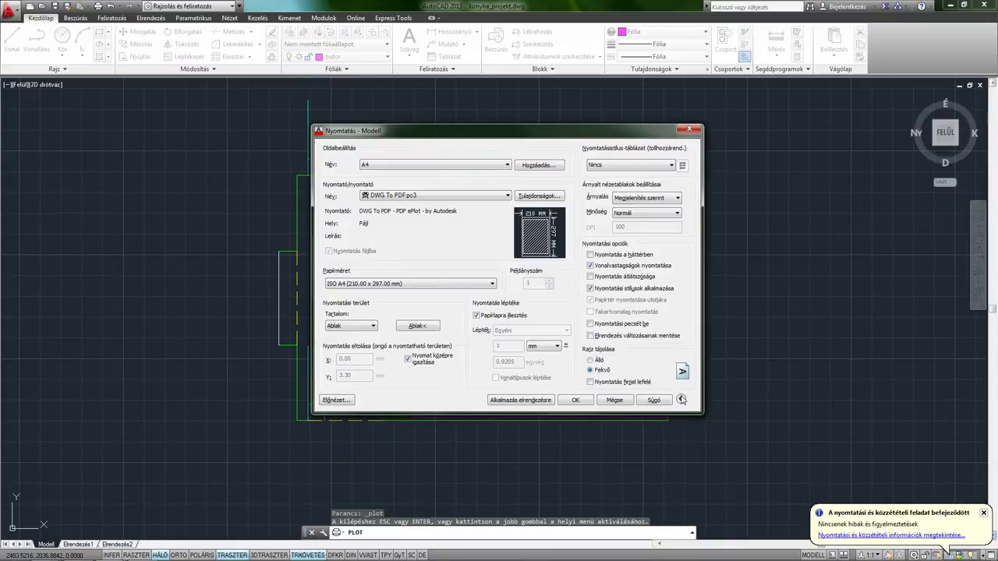
pyautogui.click(681, 399)
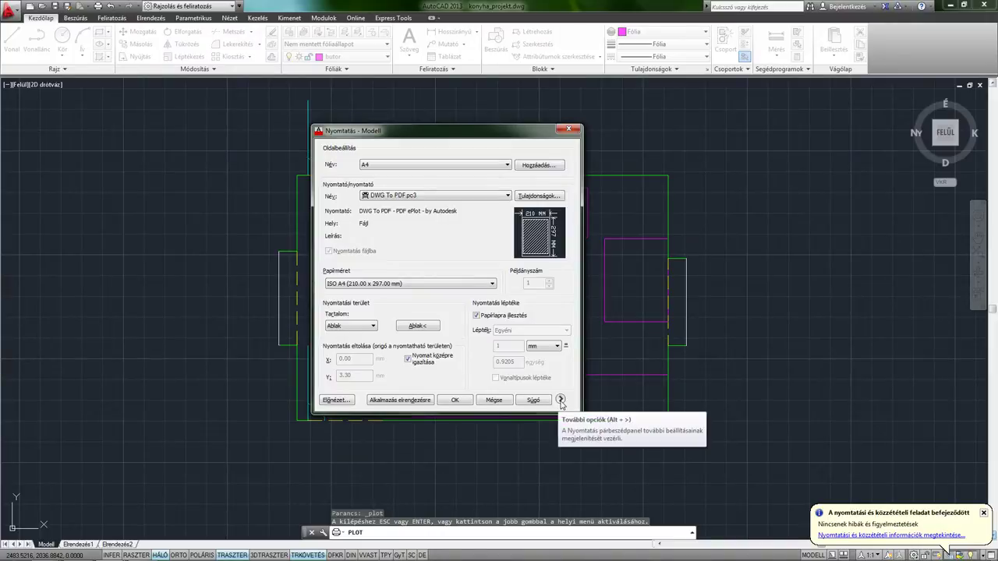
pyautogui.click(560, 401)
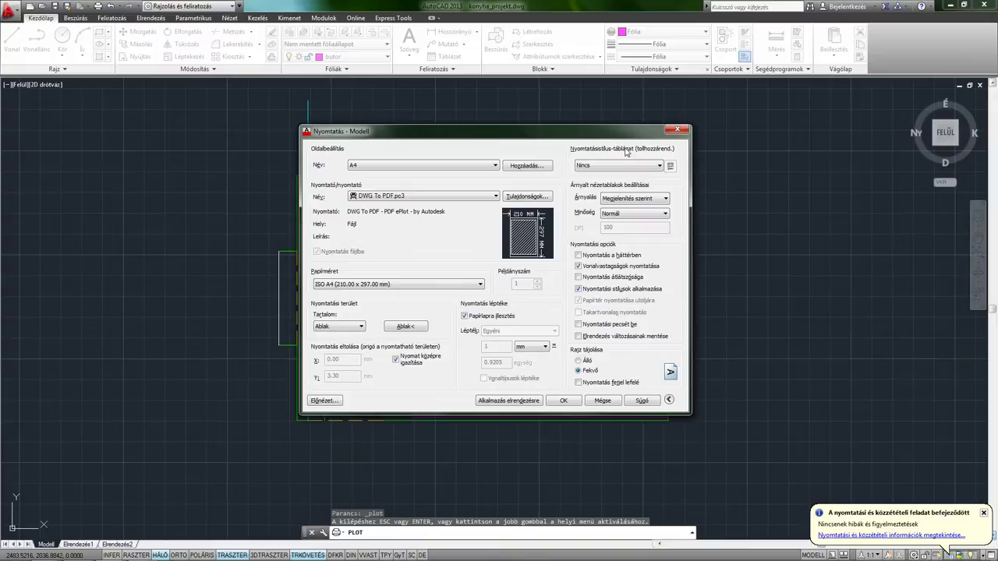
pyautogui.moveTo(622, 136); pyautogui.dragTo(584, 146)
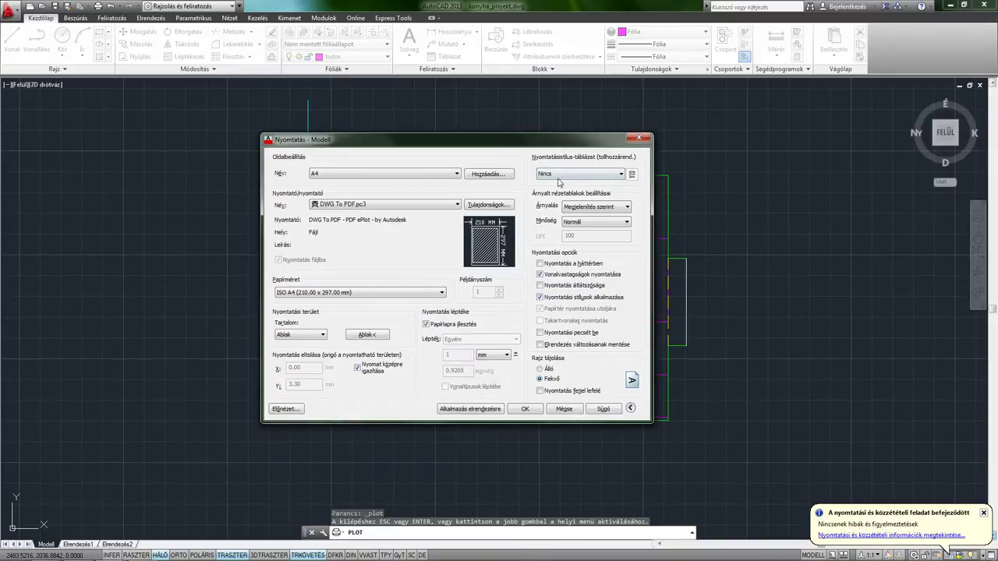
# - Assign monochrome.ctb to all layouts and preview the black-line kitchen plan
pyautogui.click(562, 175)
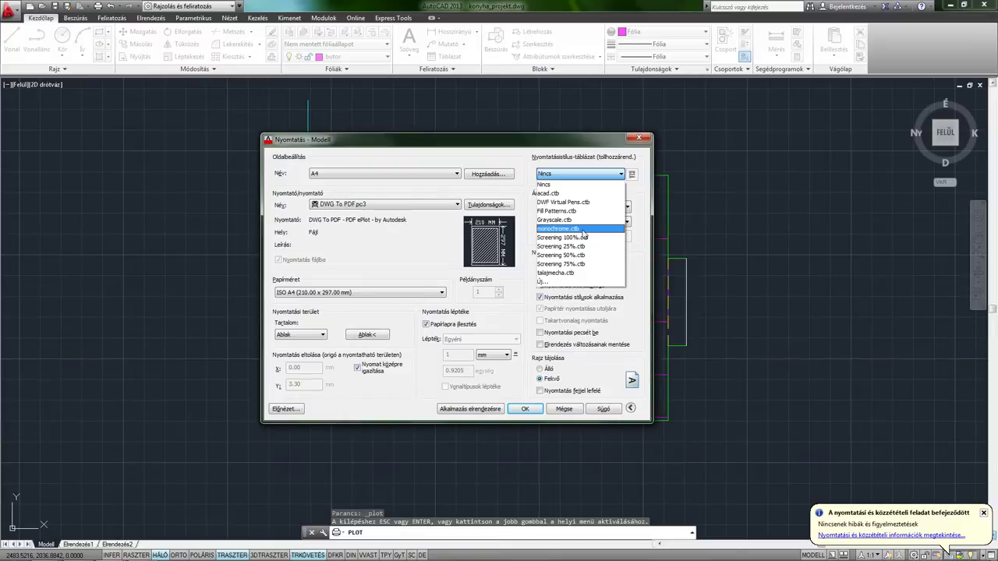
pyautogui.click(583, 232)
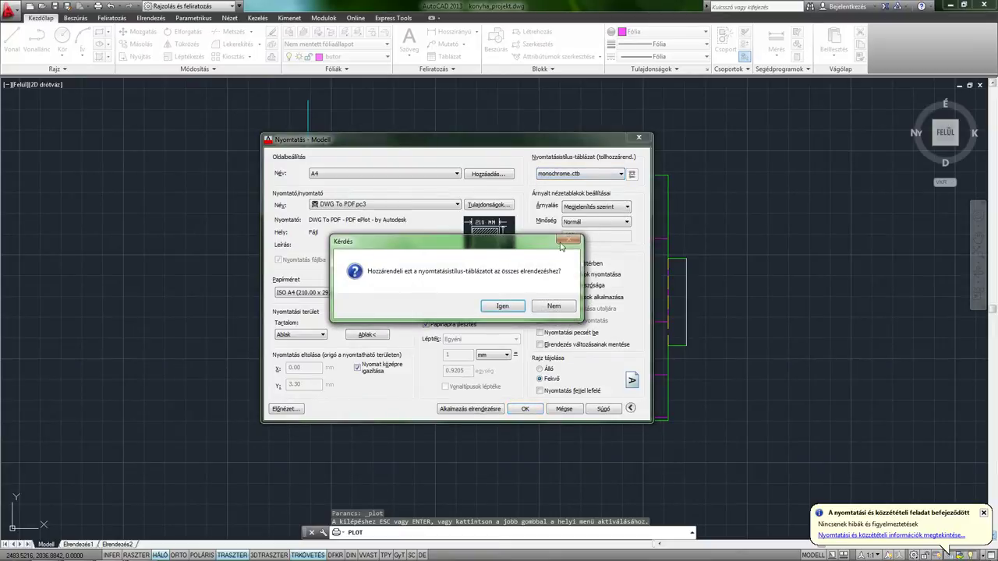
pyautogui.click(503, 306)
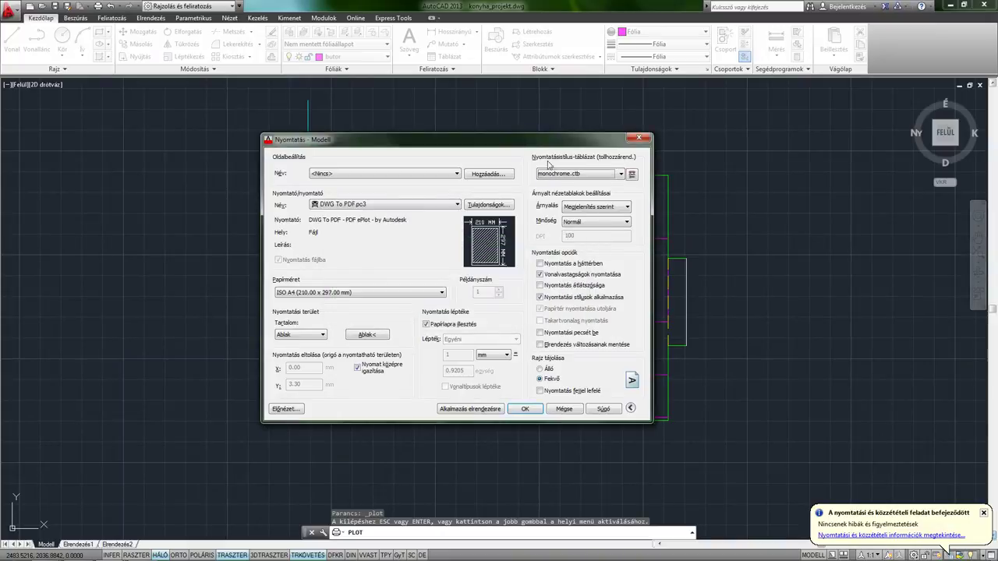
pyautogui.moveTo(530, 145); pyautogui.dragTo(520, 145)
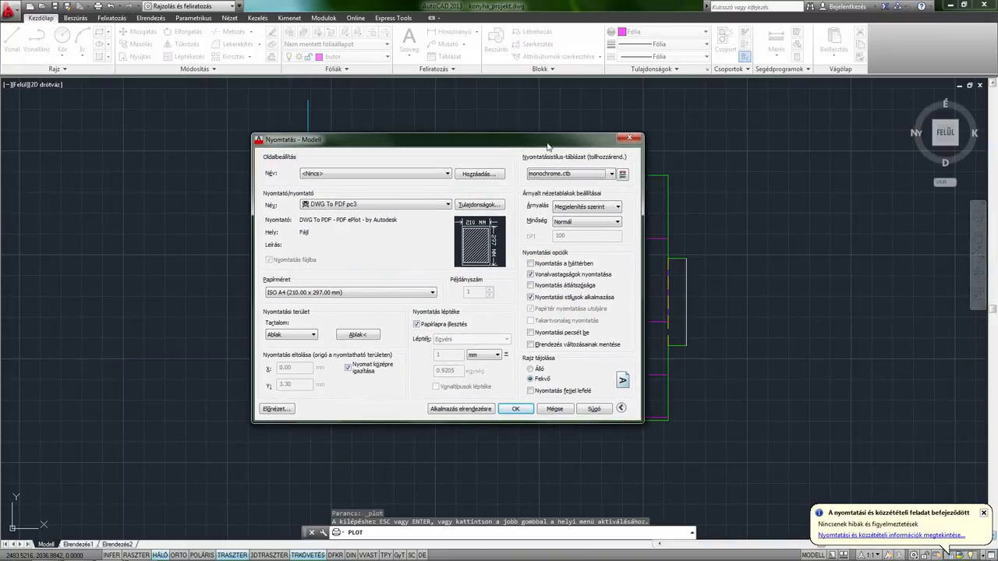
pyautogui.click(277, 409)
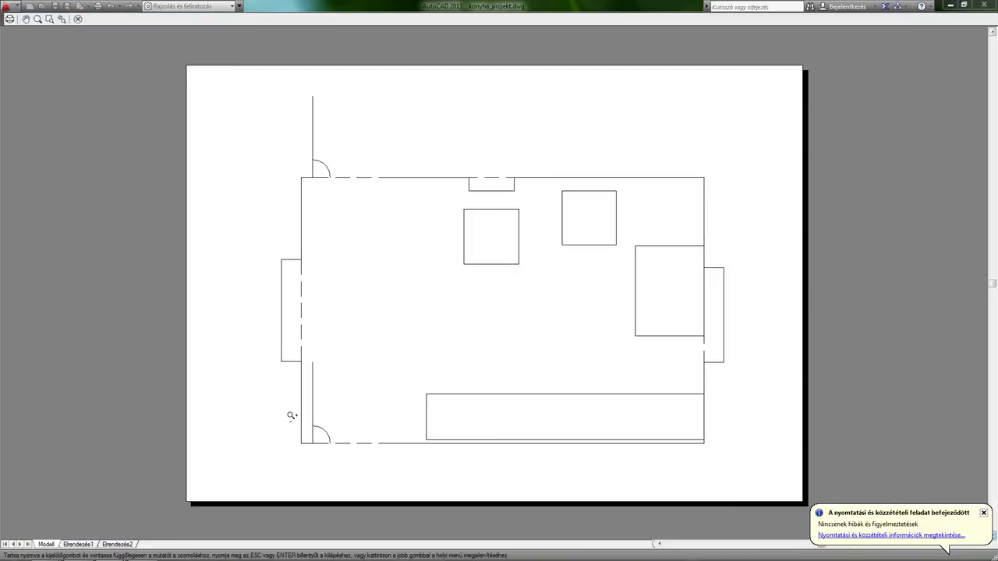
# - Plot the black-line kitchen plan to konyha_projekt-Model.pdf, overwriting the earlier PDF
pyautogui.scroll(4, 477, 330)
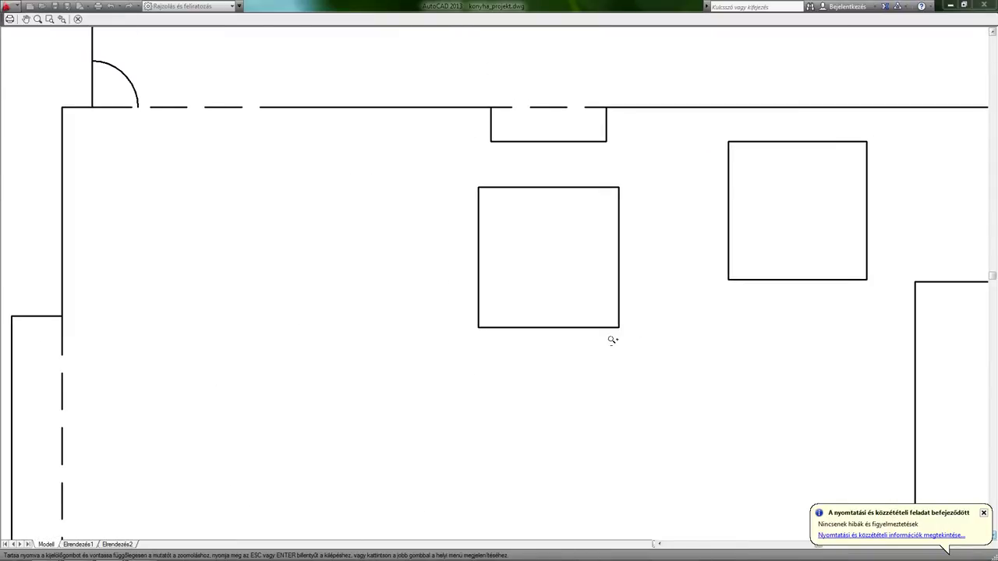
pyautogui.scroll(-4, 510, 296)
pyautogui.press('Escape')
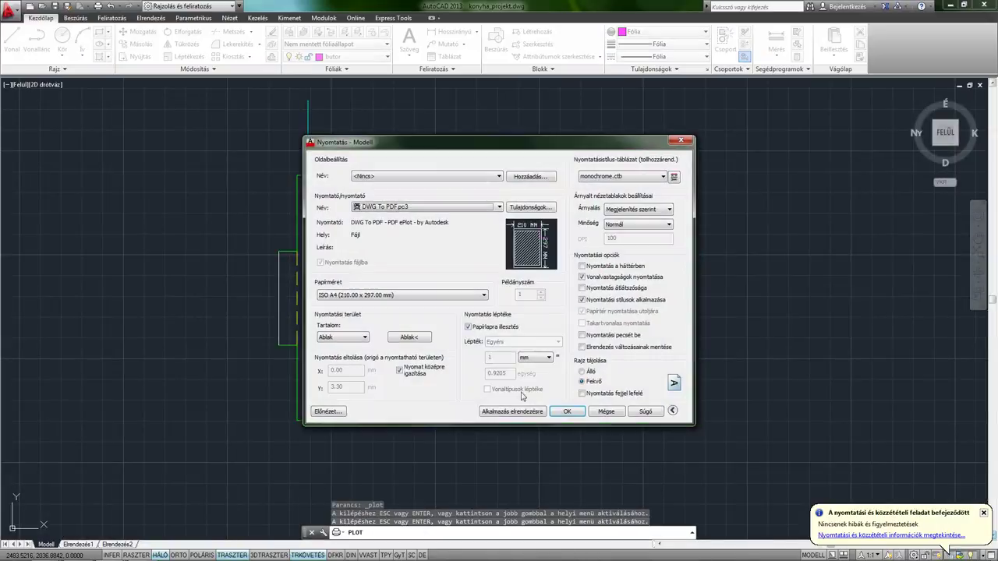
pyautogui.click(573, 414)
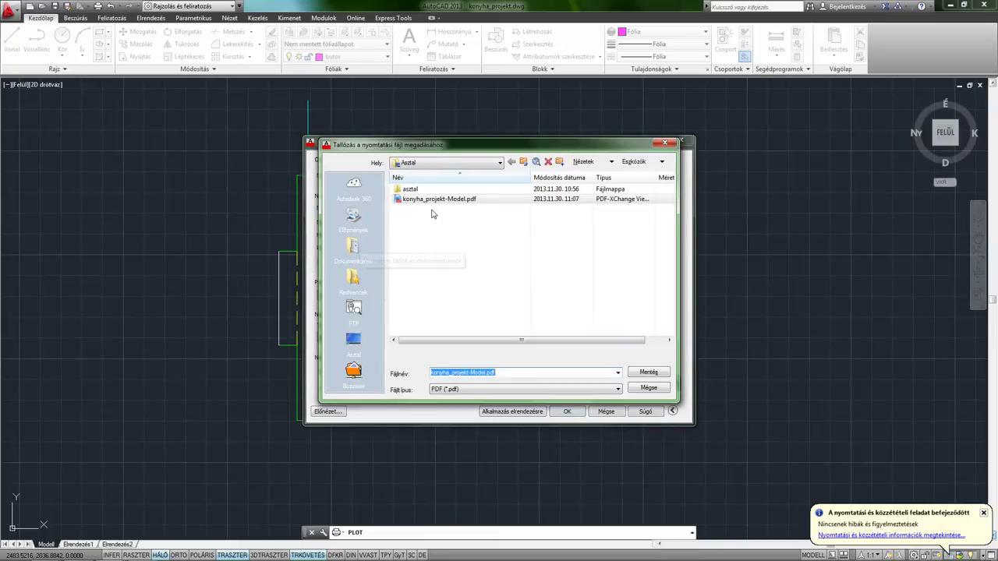
pyautogui.click(648, 372)
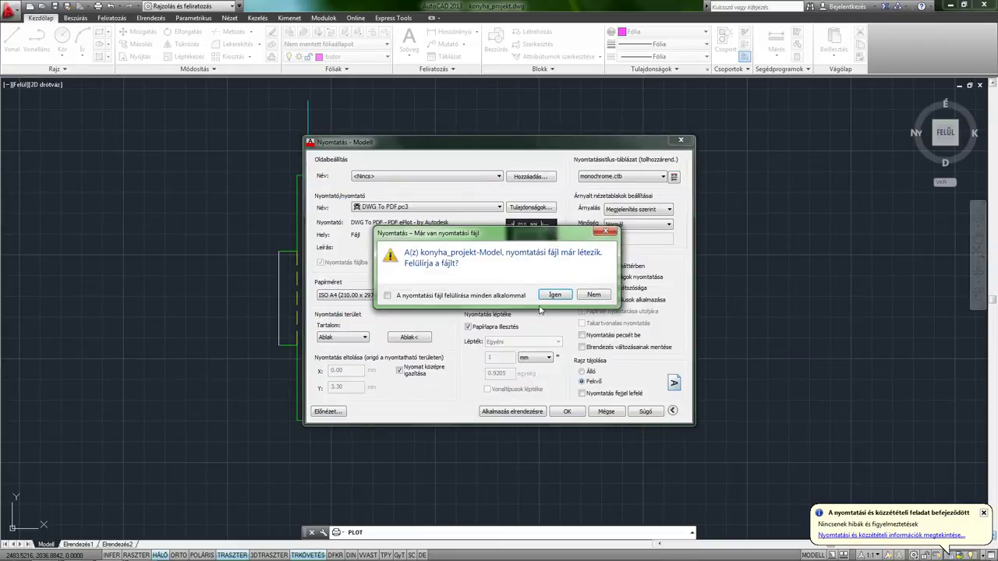
pyautogui.click(557, 296)
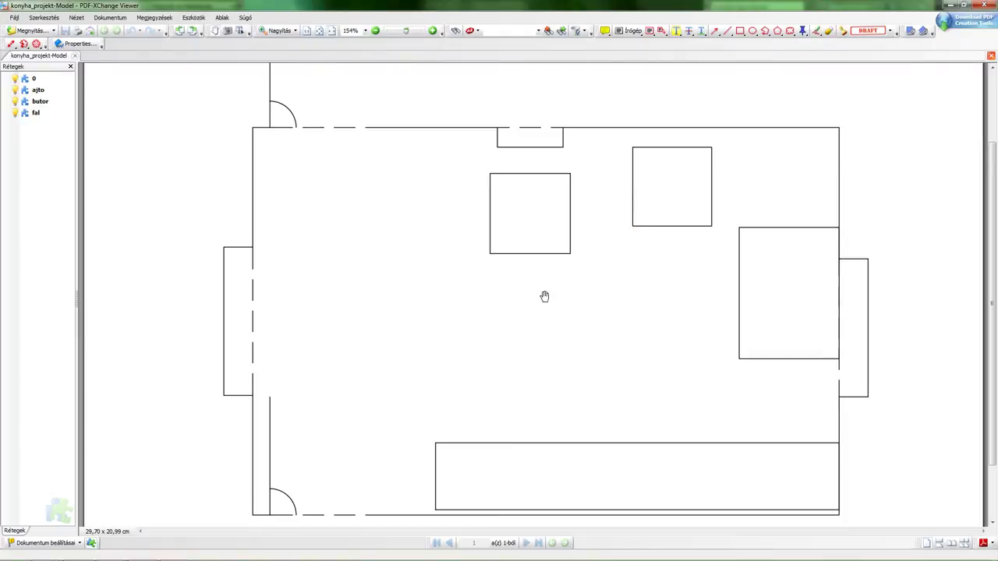
# - Zoom and pan across the furniture and whole plan, then close konyha_projekt-Model.pdf
pyautogui.scroll(2, 468, 281)
pyautogui.keyDown('ctrl'); pyautogui.scroll(5, 265, 136); pyautogui.keyUp('ctrl')
pyautogui.moveTo(265, 136)
pyautogui.mouseDown(button='middle')
pyautogui.moveTo(801, 312)
pyautogui.moveTo(759, 239)
pyautogui.mouseUp(button='middle')
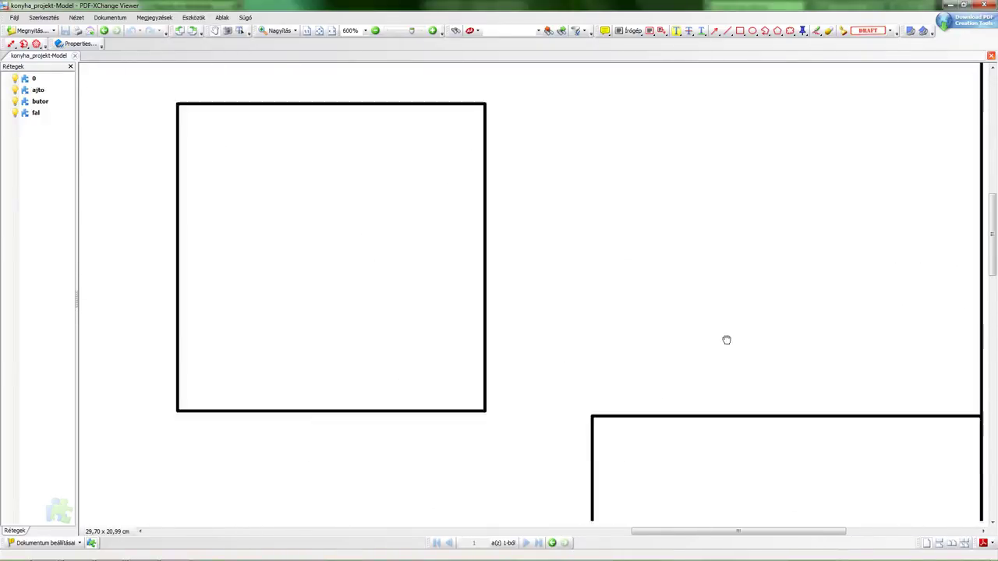
pyautogui.keyDown('ctrl'); pyautogui.scroll(-4, 702, 272); pyautogui.keyUp('ctrl')
pyautogui.keyDown('ctrl'); pyautogui.scroll(-1, 403, 317); pyautogui.keyUp('ctrl')
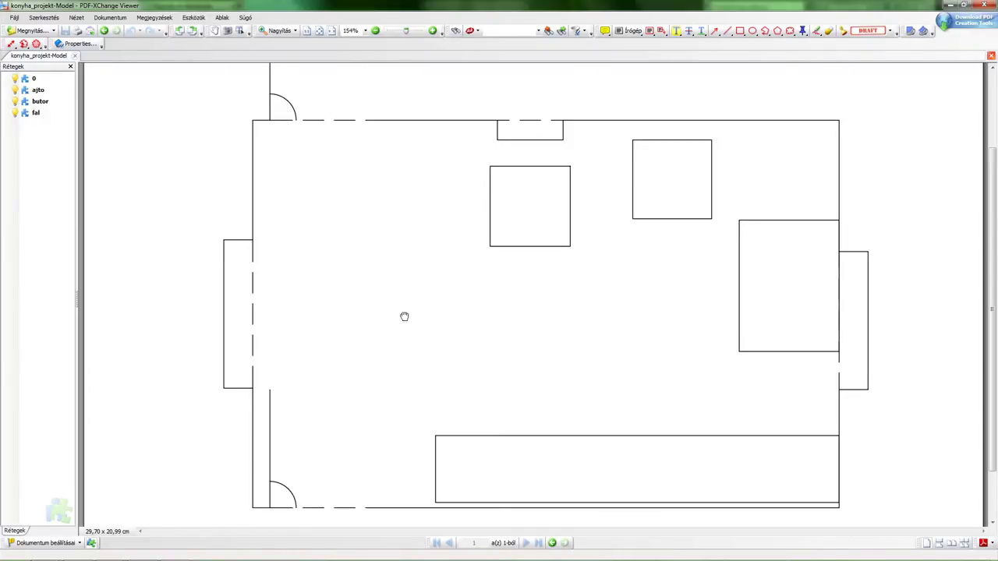
pyautogui.moveTo(403, 317)
pyautogui.mouseDown()
pyautogui.moveTo(473, 276)
pyautogui.moveTo(442, 346)
pyautogui.mouseUp()
pyautogui.keyDown('ctrl'); pyautogui.scroll(-1, 478, 325); pyautogui.keyUp('ctrl')
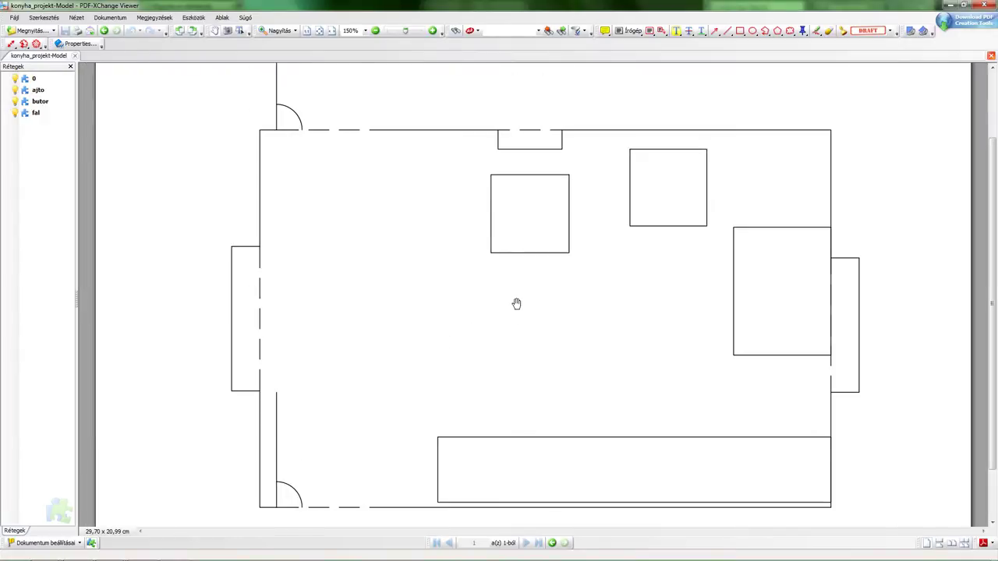
pyautogui.keyDown('ctrl'); pyautogui.scroll(-1, 517, 303); pyautogui.keyUp('ctrl')
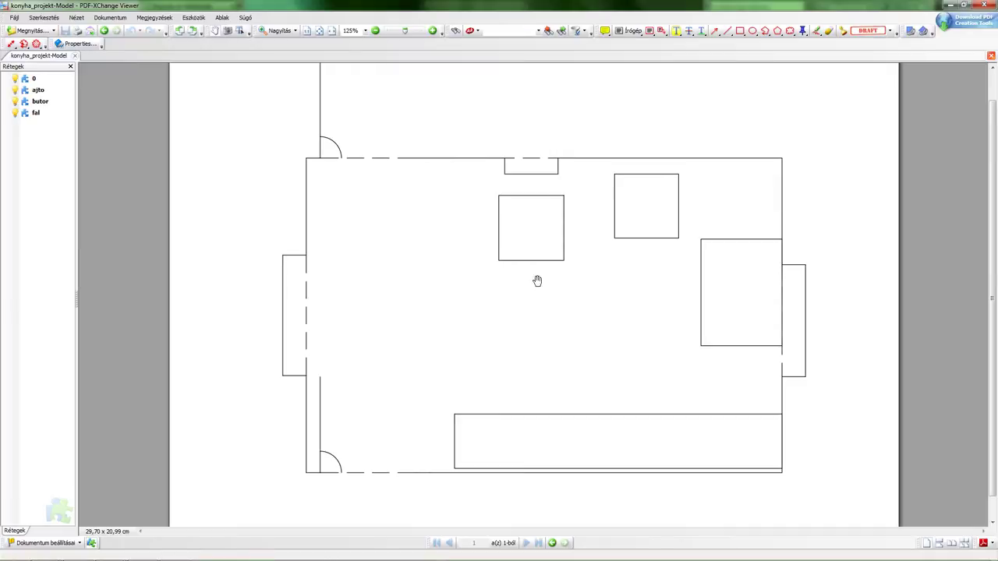
pyautogui.click(76, 57)
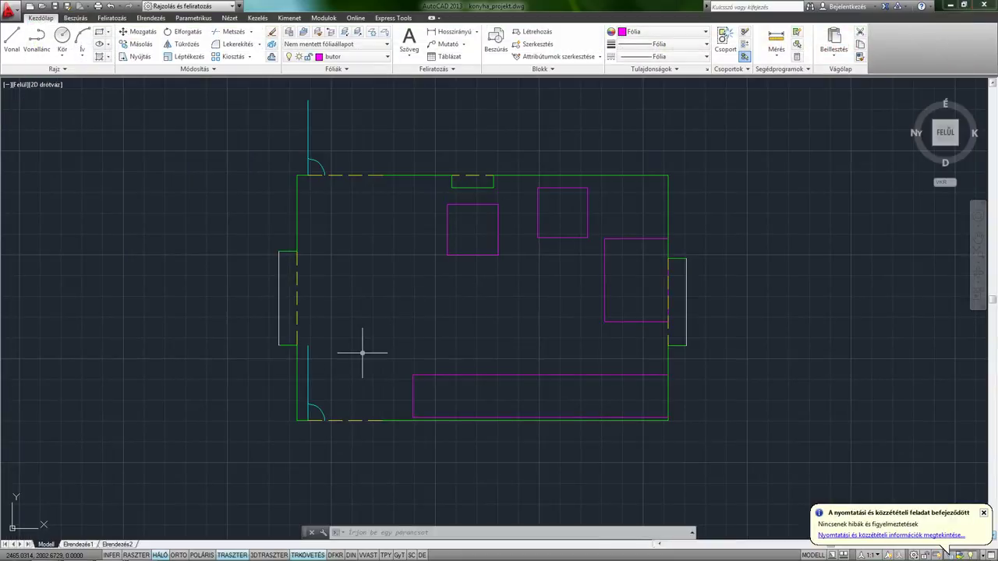
# - Reopen the model's Plot dialog with Ctrl+P and choose New... from the plot style table list
pyautogui.hotkey('ctrl', 'p')
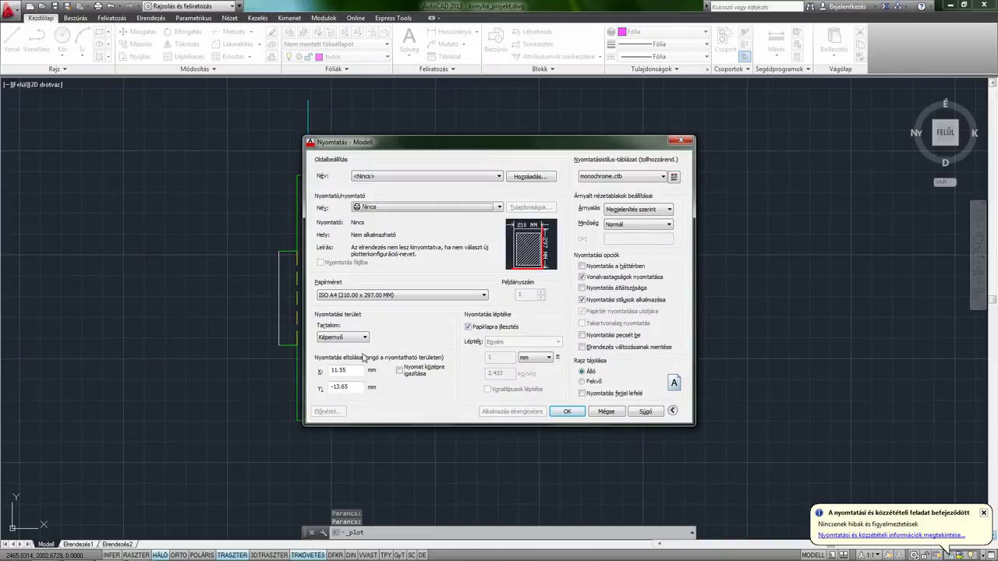
pyautogui.moveTo(543, 148); pyautogui.dragTo(488, 155)
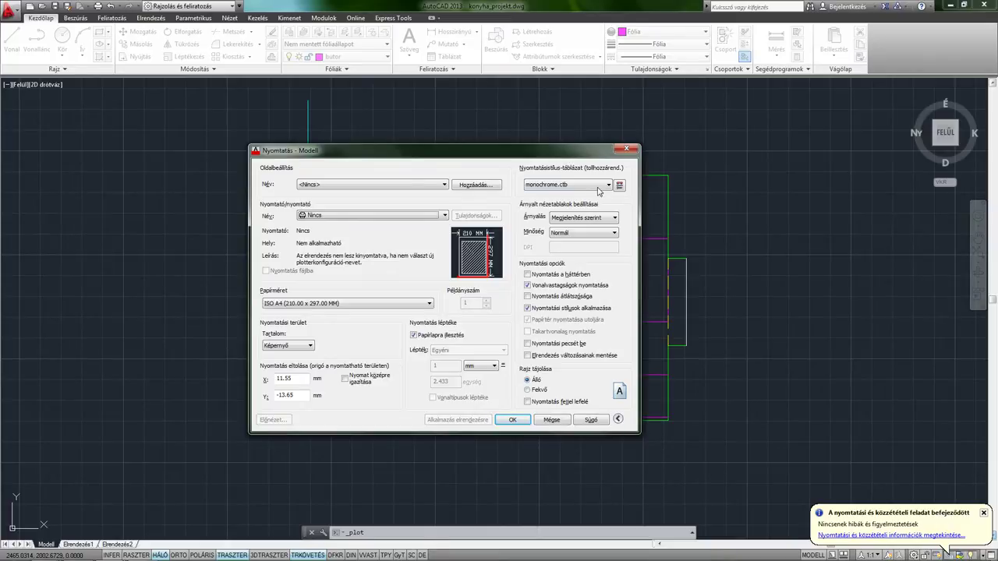
pyautogui.click(597, 187)
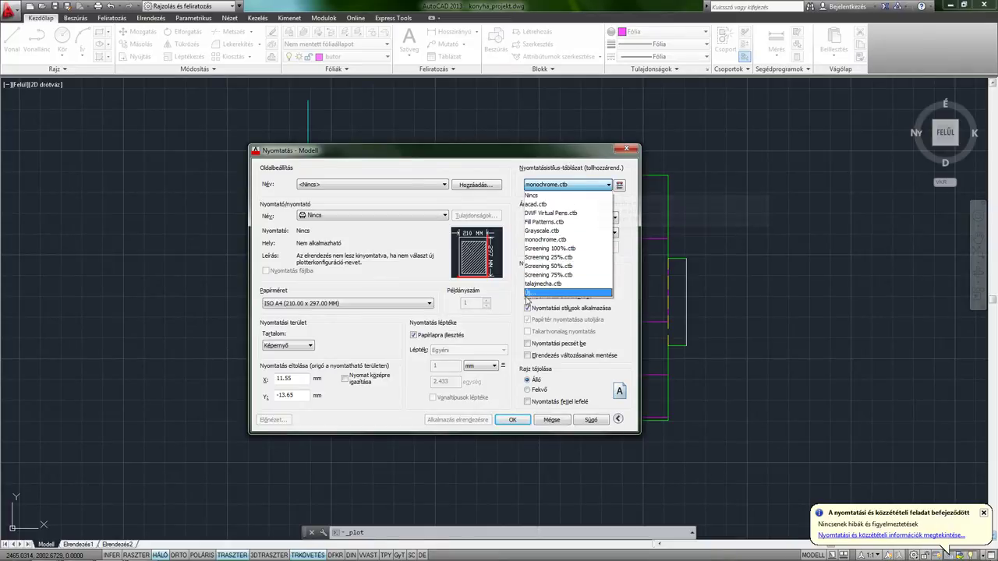
pyautogui.click(535, 293)
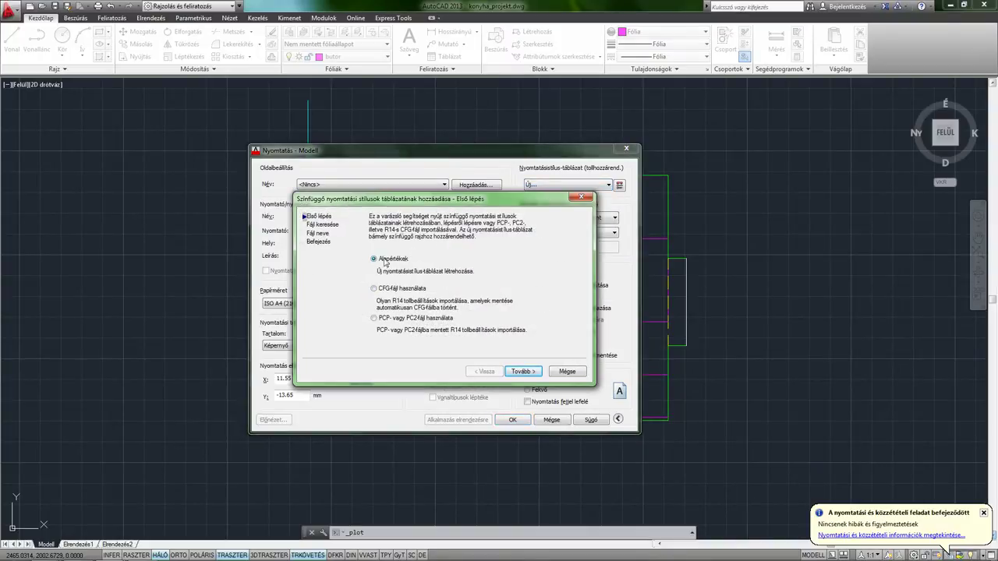
# - Create a from-scratch colour-dependent plot style table named sajat and assign it to the plot
pyautogui.moveTo(433, 205); pyautogui.dragTo(447, 206)
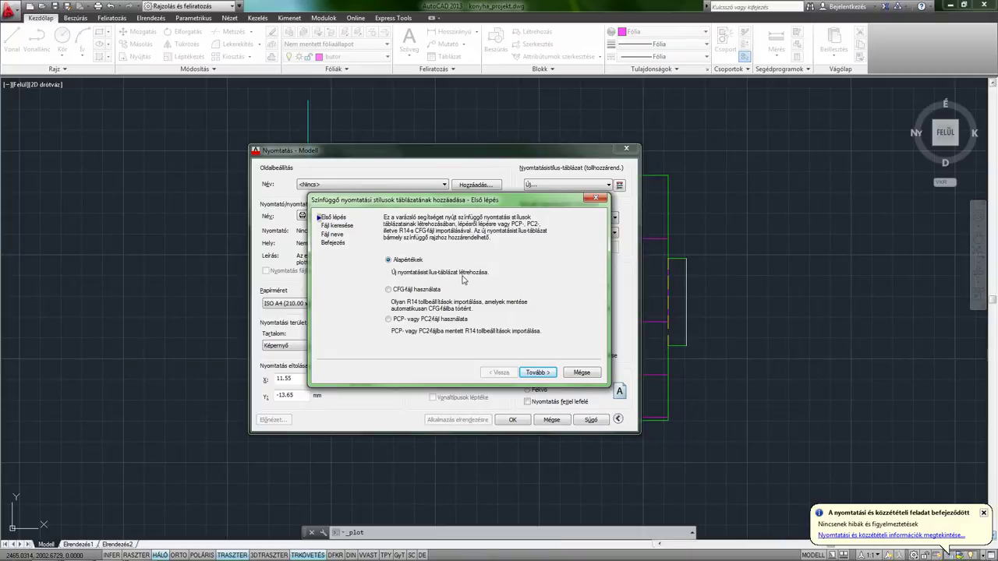
pyautogui.click(535, 372)
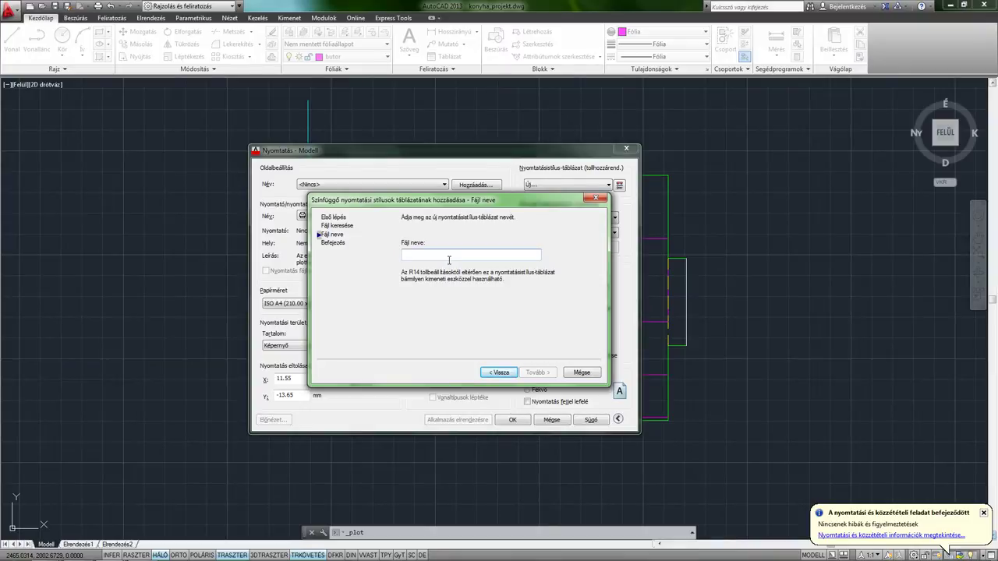
pyautogui.write('sajat')
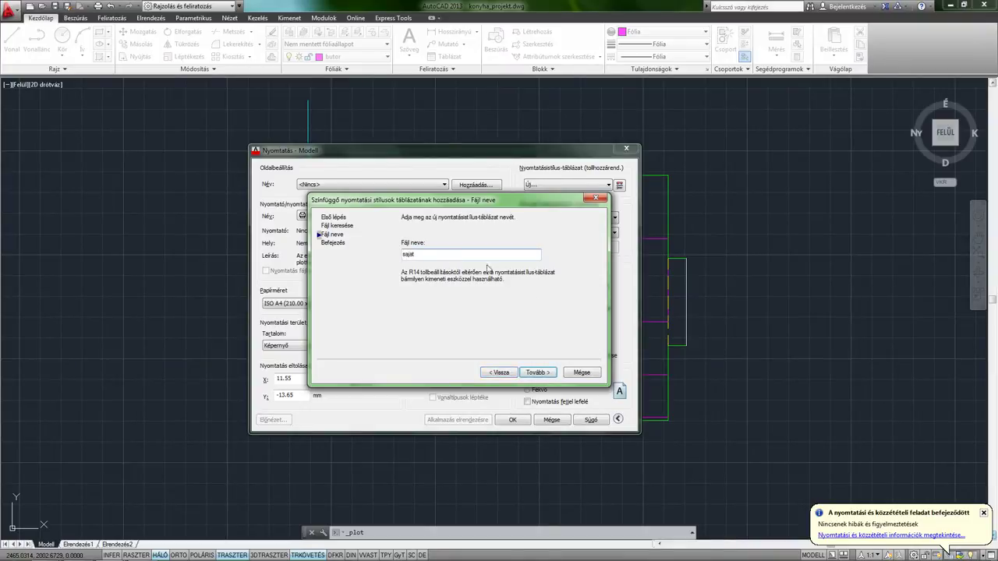
pyautogui.click(543, 374)
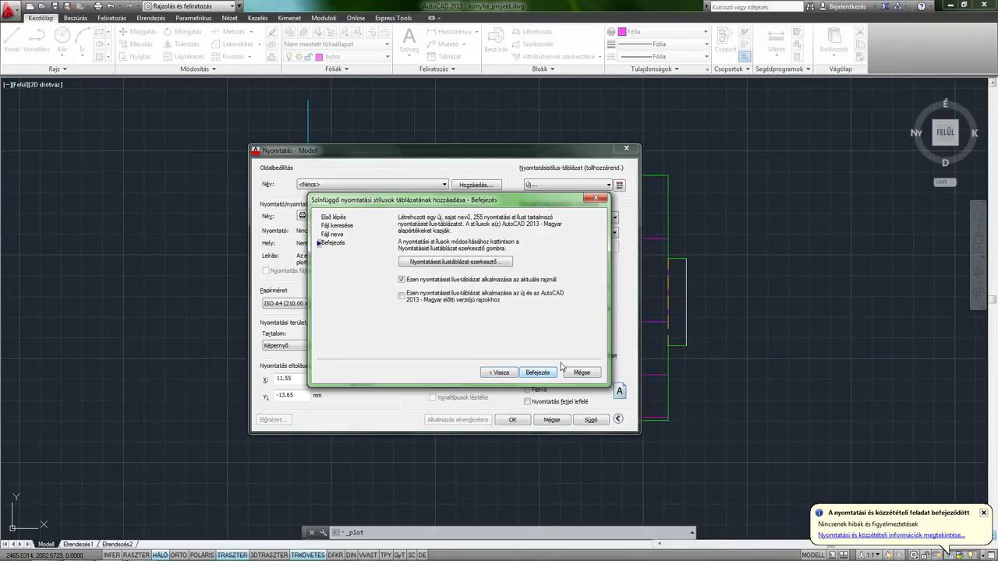
pyautogui.click(544, 372)
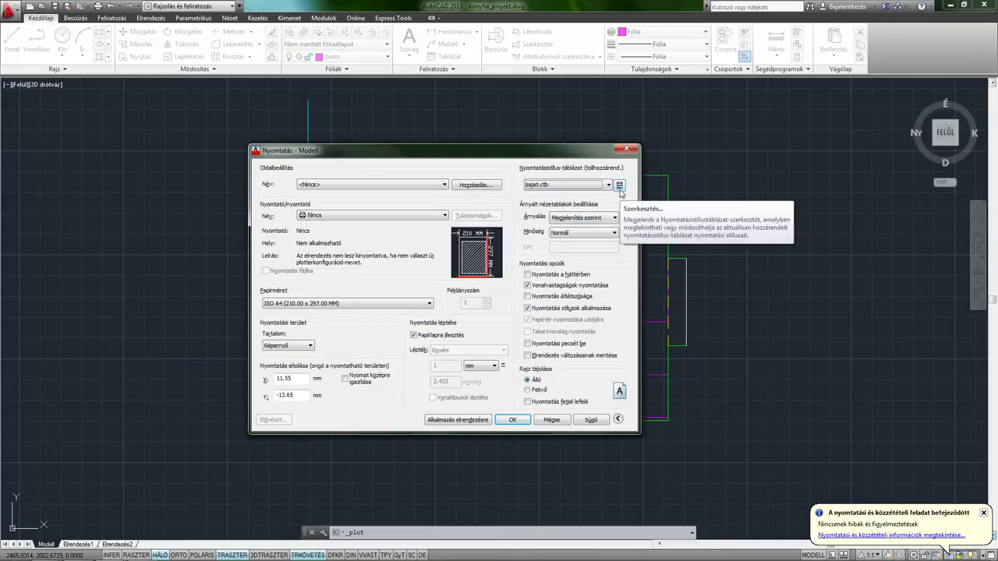
# - Open sajat.ctb in the plot style table editor and enlarge the editor window
pyautogui.click(621, 185)
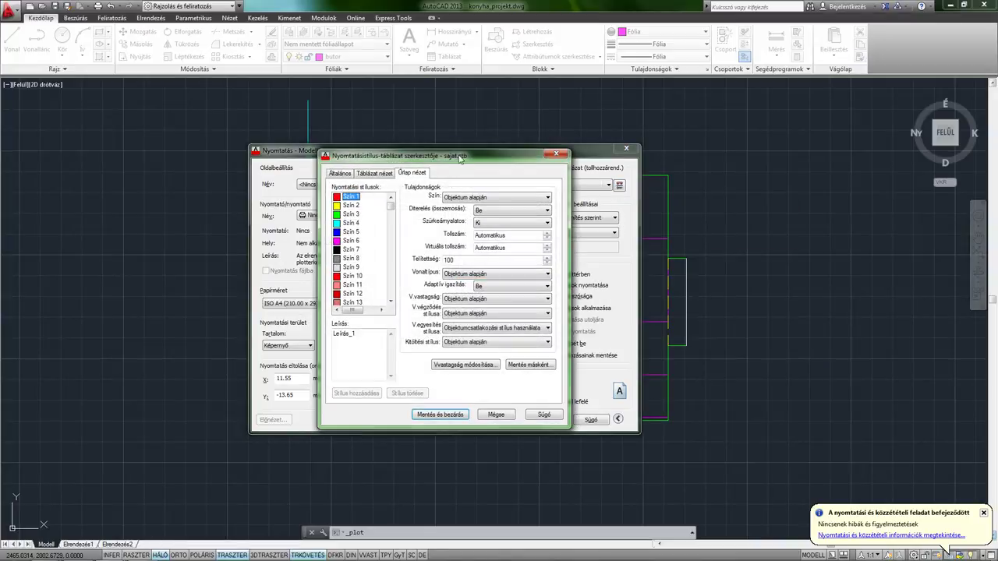
pyautogui.moveTo(460, 157); pyautogui.dragTo(421, 149)
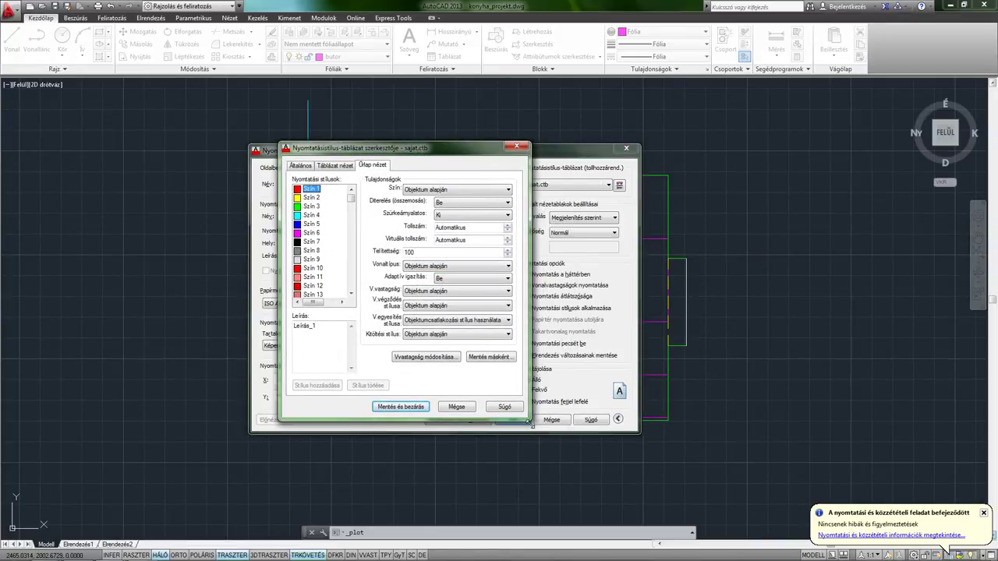
pyautogui.moveTo(530, 421); pyautogui.dragTo(741, 530)
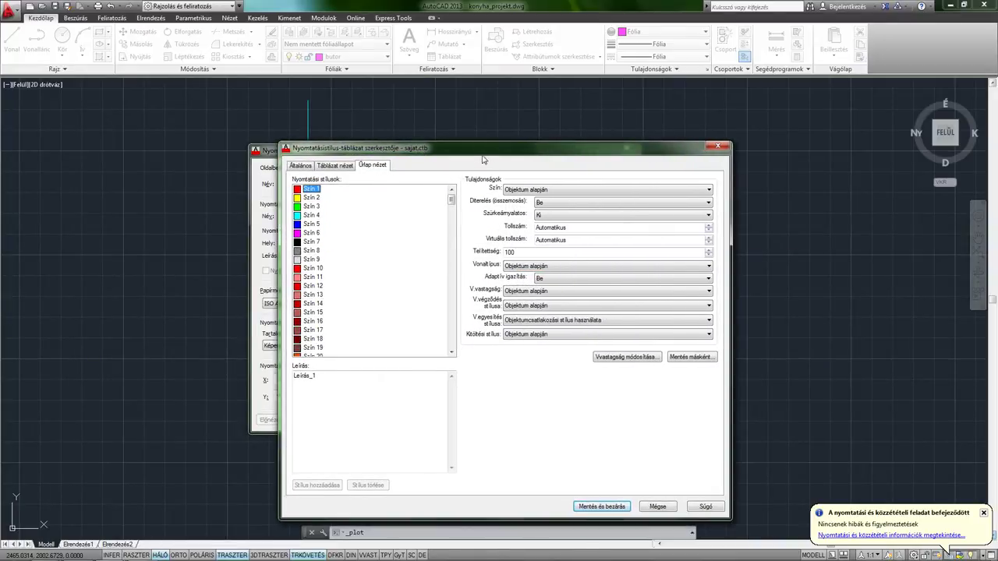
pyautogui.moveTo(479, 152); pyautogui.dragTo(438, 127)
pyautogui.moveTo(689, 494); pyautogui.dragTo(701, 498)
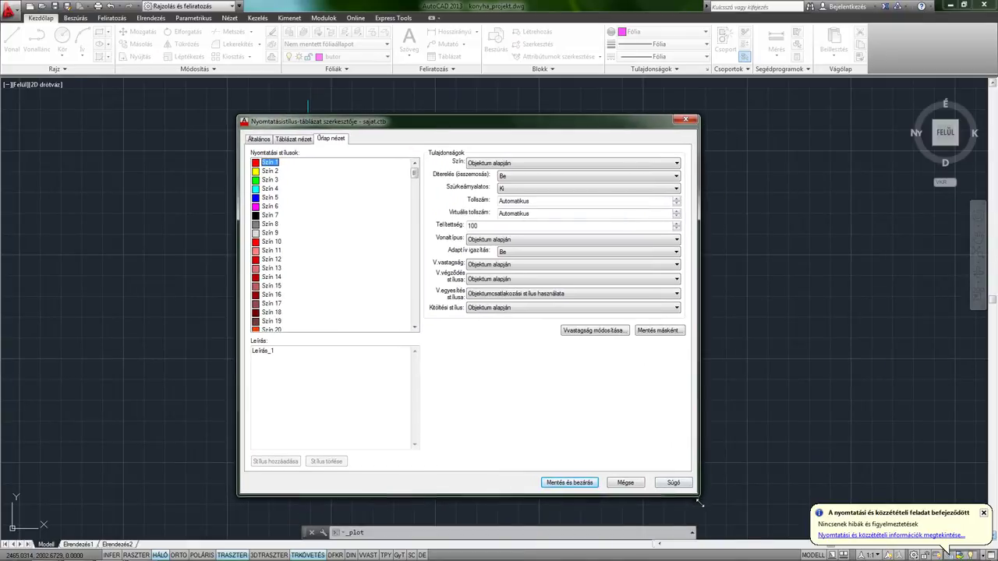
# - Review the General, Table View and Form View tabs of sajat.ctb
pyautogui.click(259, 139)
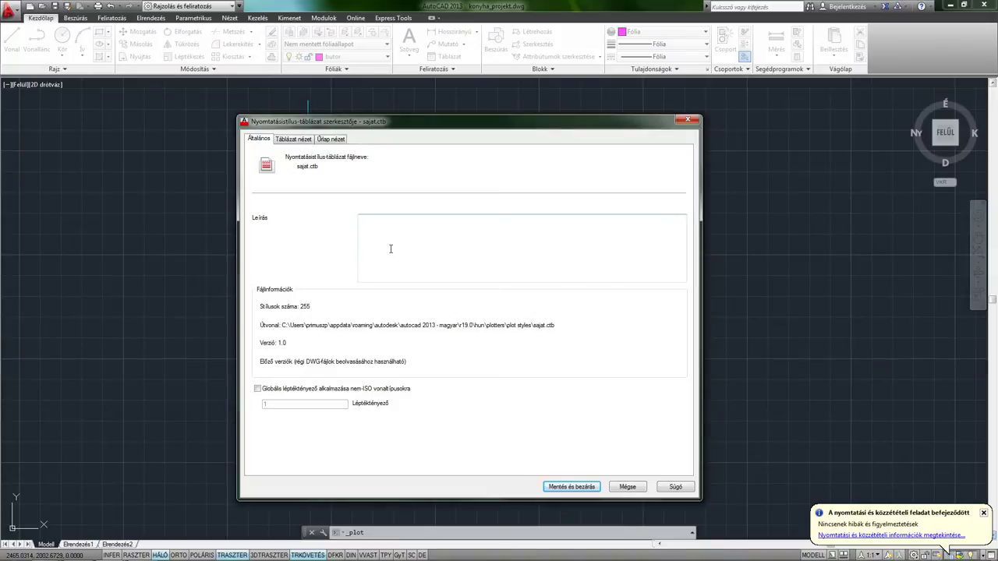
pyautogui.click(293, 139)
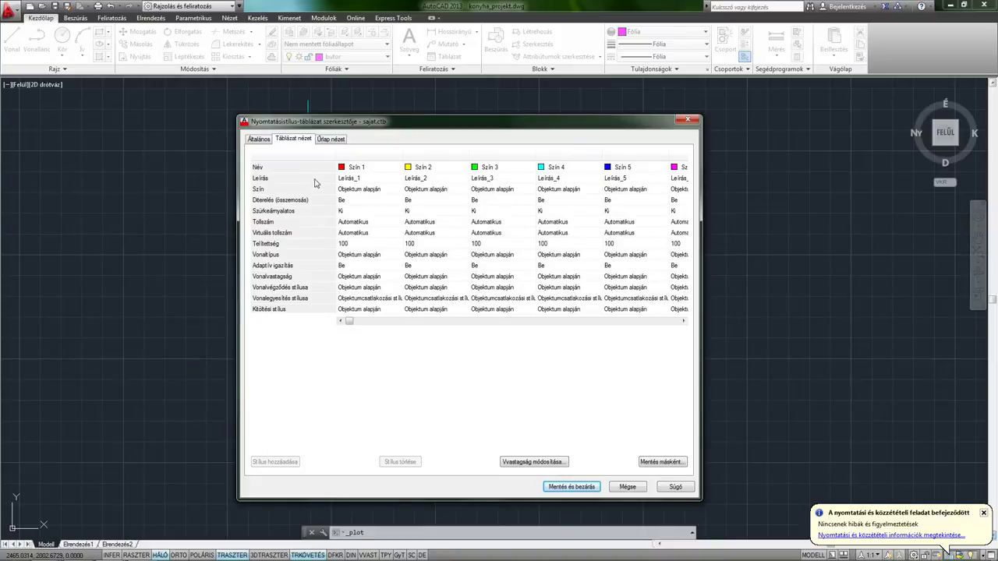
pyautogui.click(330, 141)
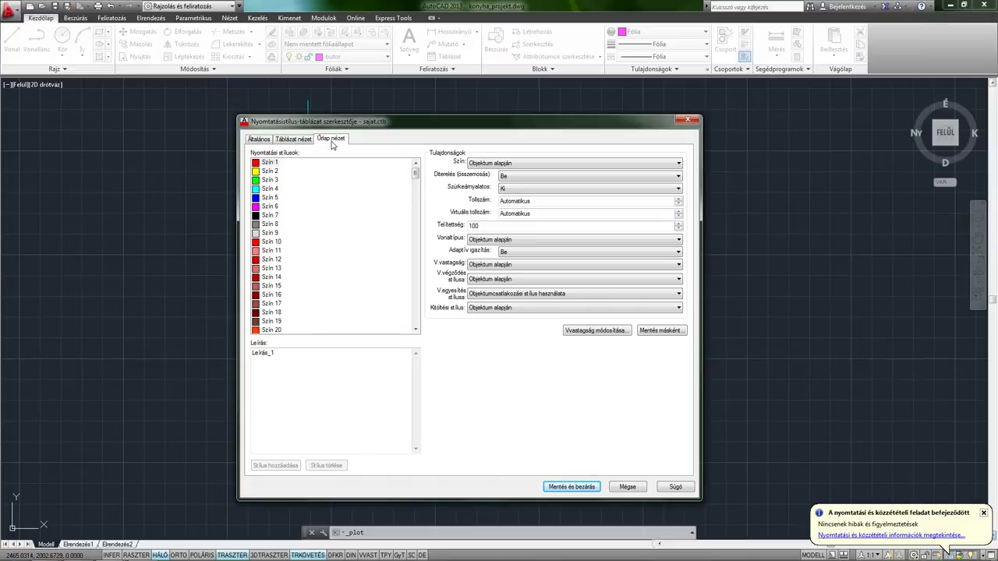
pyautogui.click(269, 163)
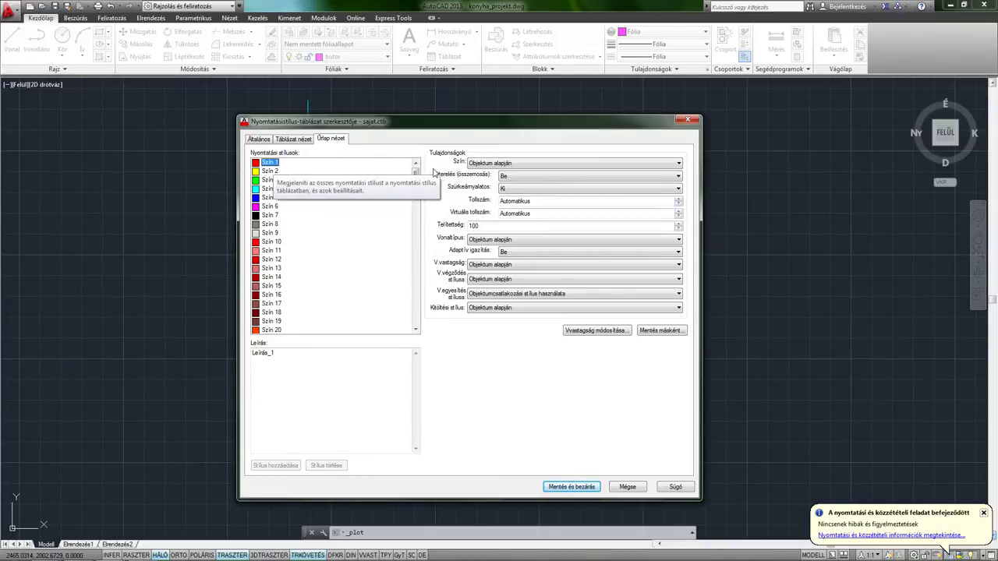
pyautogui.moveTo(485, 248)
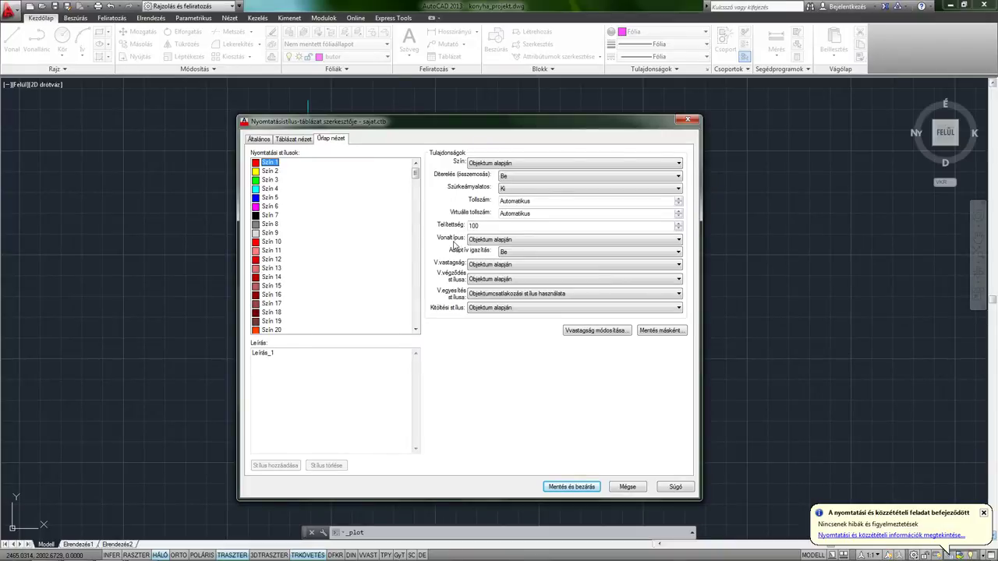
pyautogui.click(483, 244)
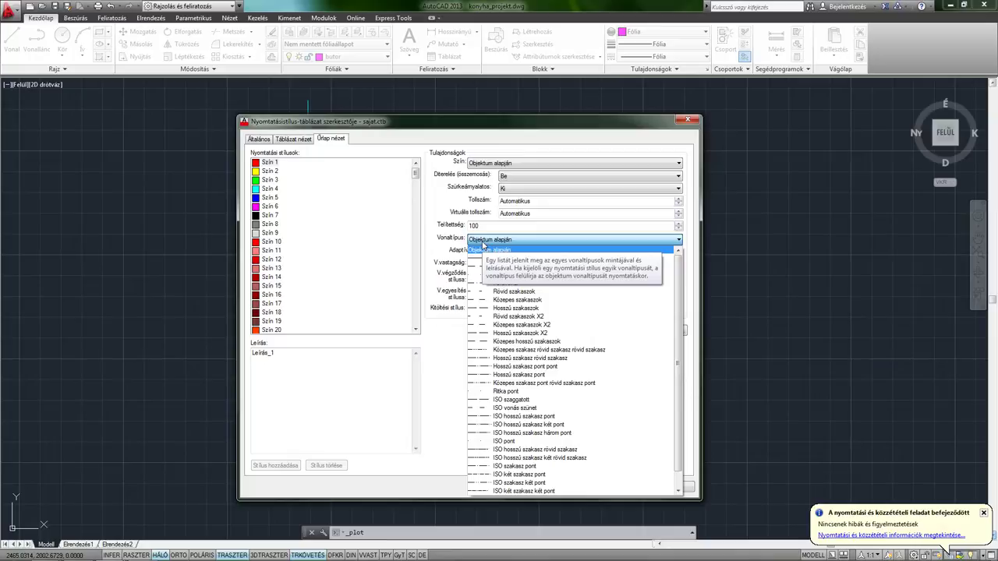
pyautogui.click(484, 245)
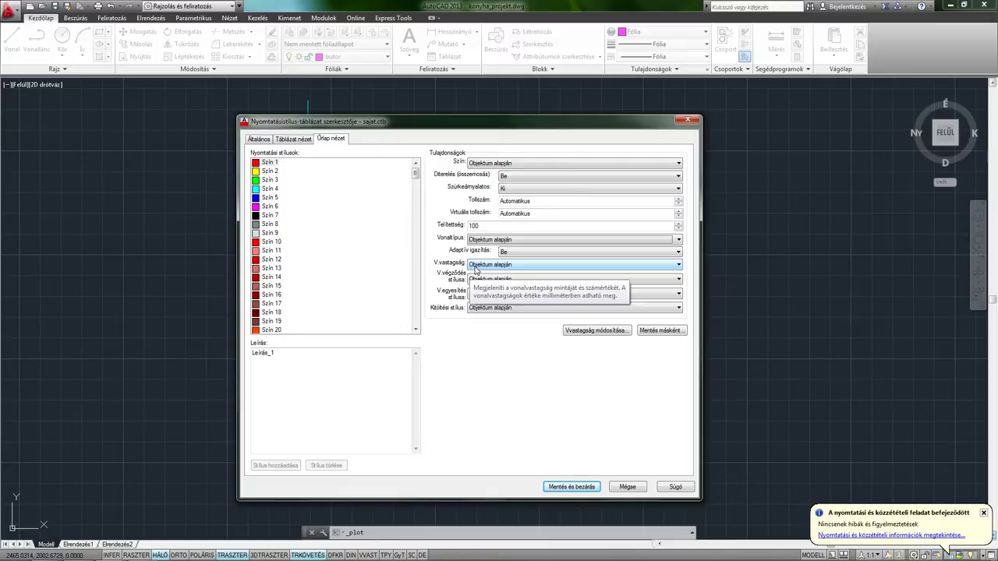
pyautogui.click(475, 265)
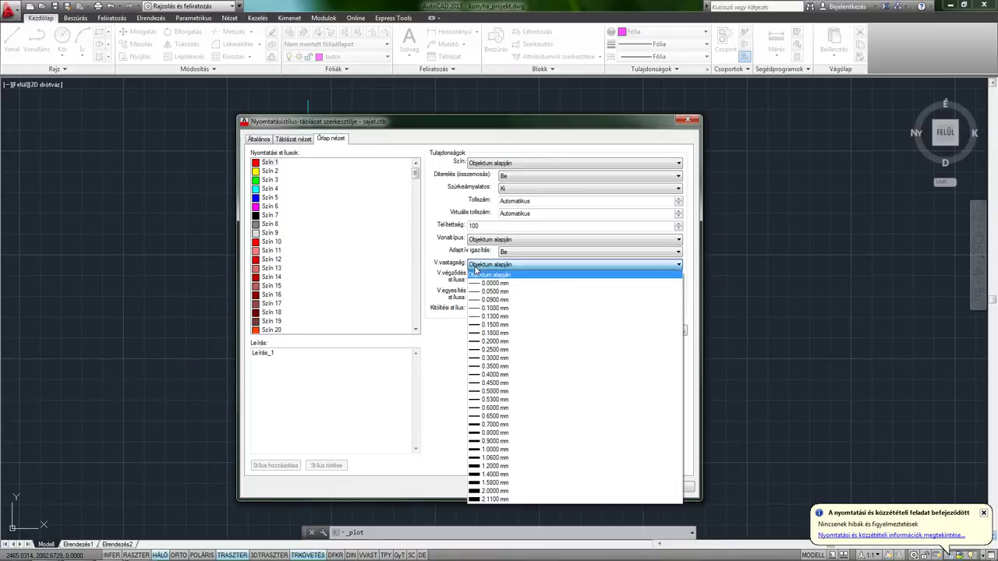
pyautogui.click(497, 417)
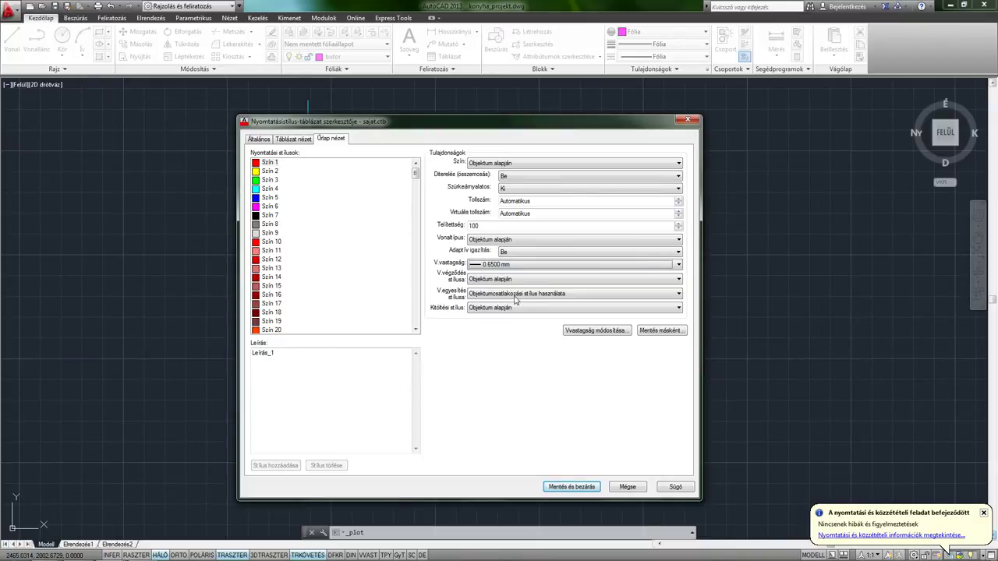
pyautogui.click(506, 265)
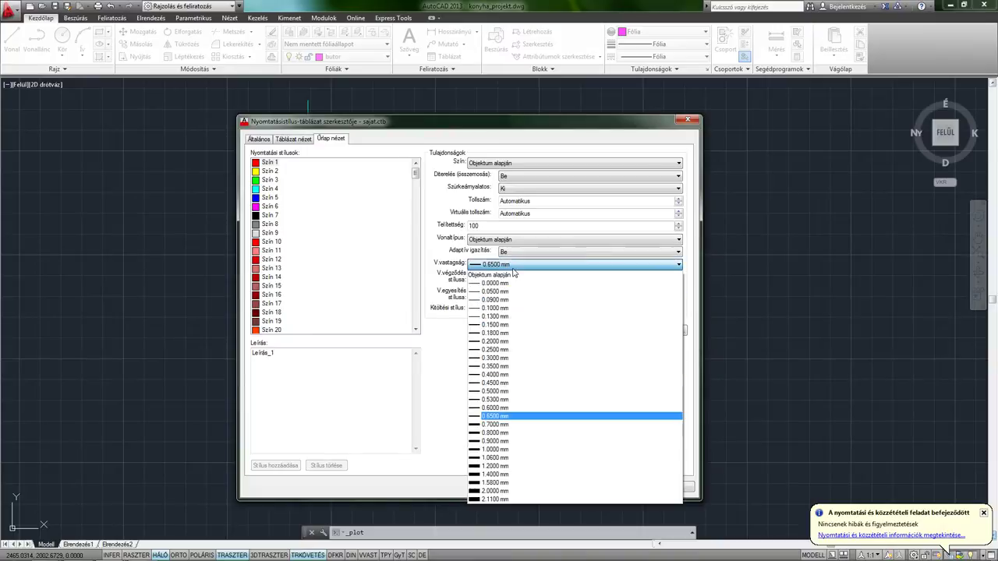
pyautogui.click(495, 274)
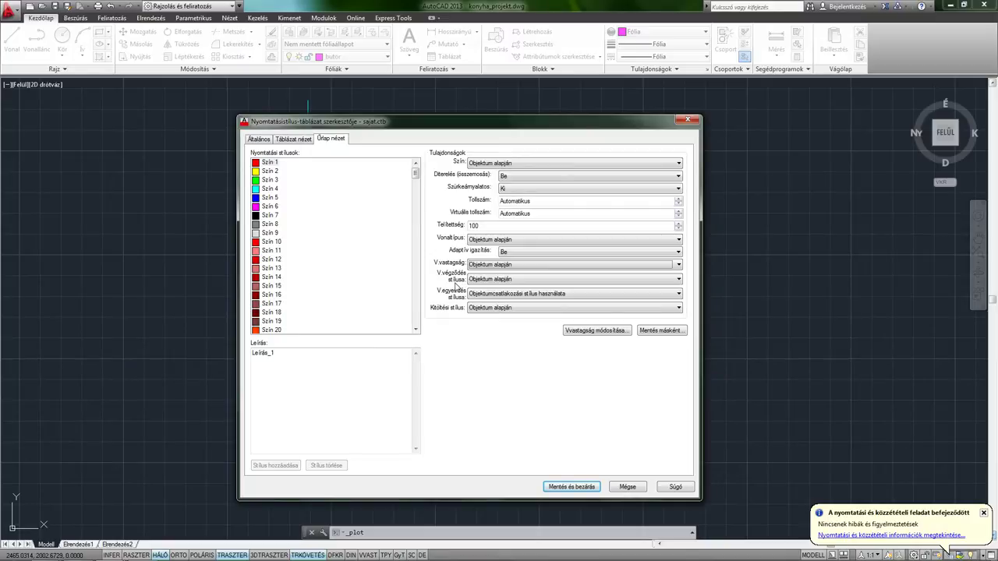
pyautogui.click(488, 281)
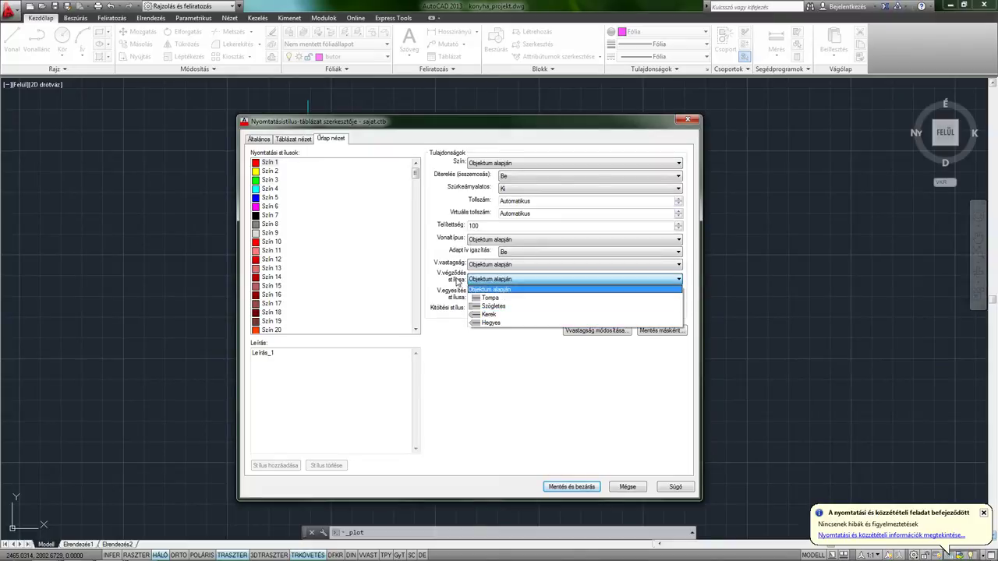
pyautogui.click(474, 285)
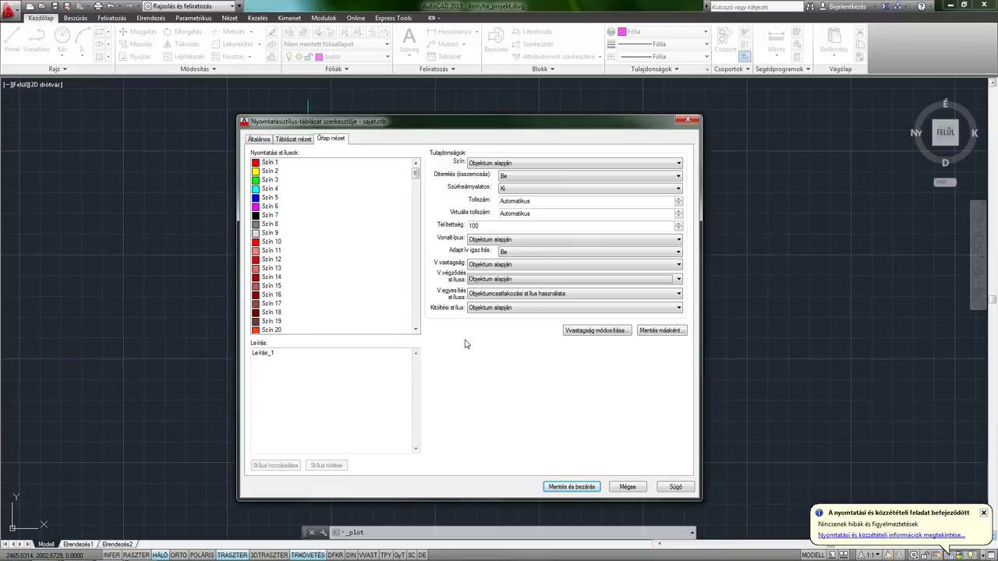
pyautogui.click(269, 165)
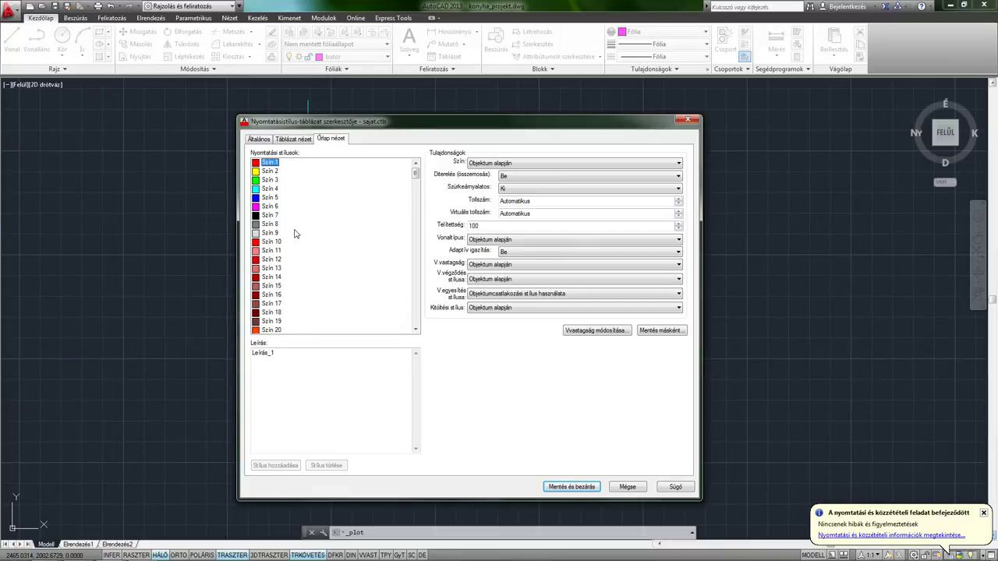
pyautogui.keyDown('shift'); pyautogui.click(269, 236); pyautogui.keyUp('shift')
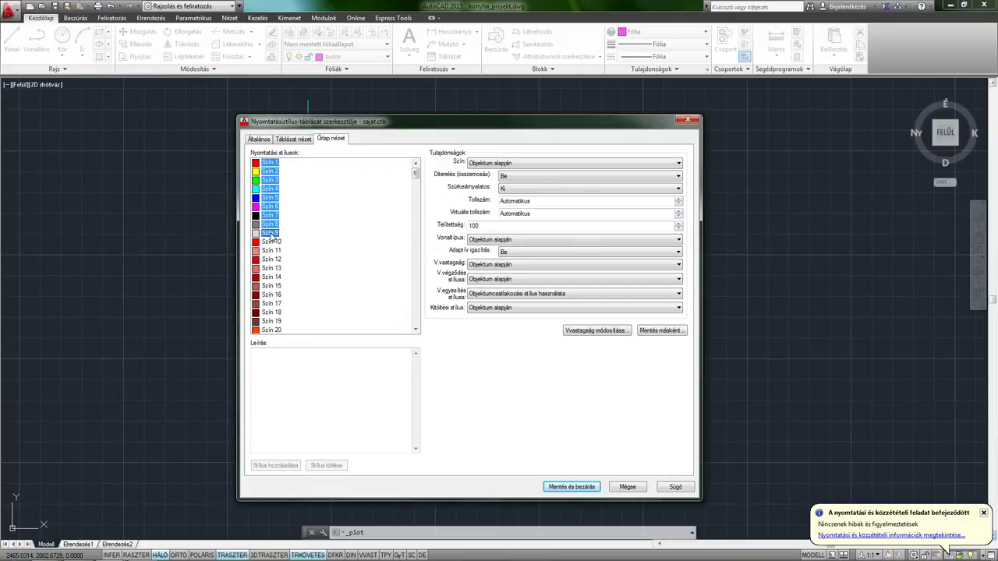
pyautogui.click(507, 166)
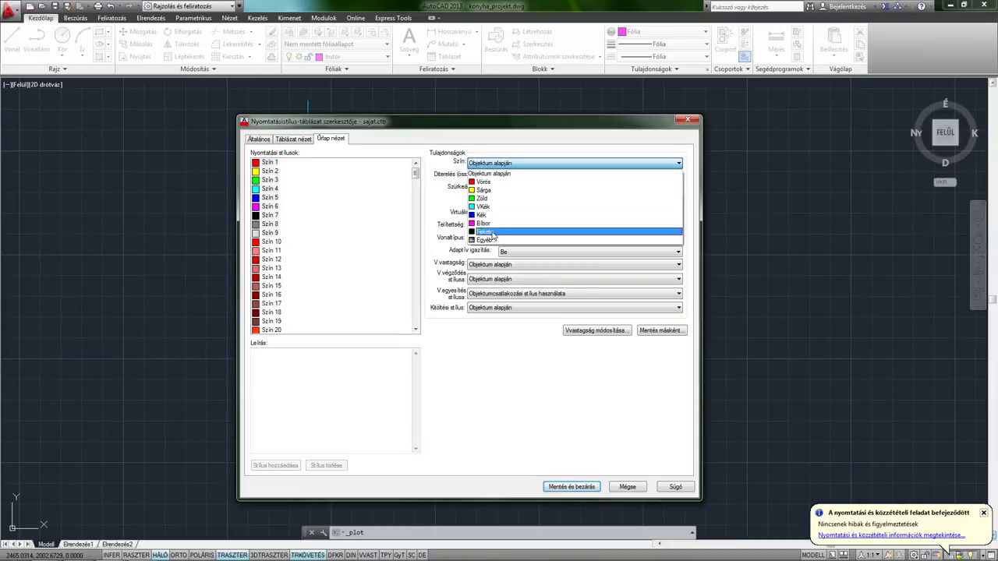
pyautogui.click(494, 232)
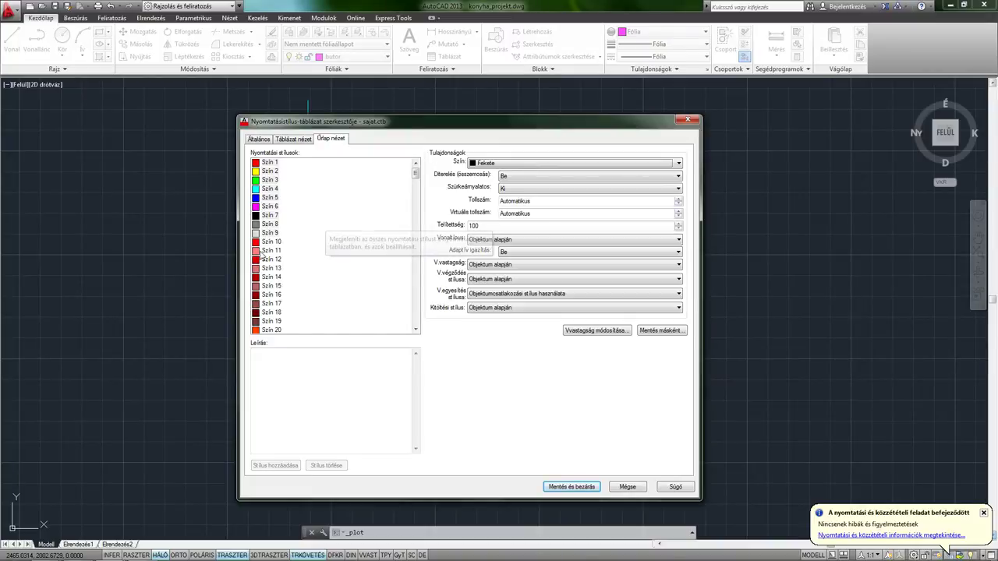
pyautogui.scroll(-6, 343, 226)
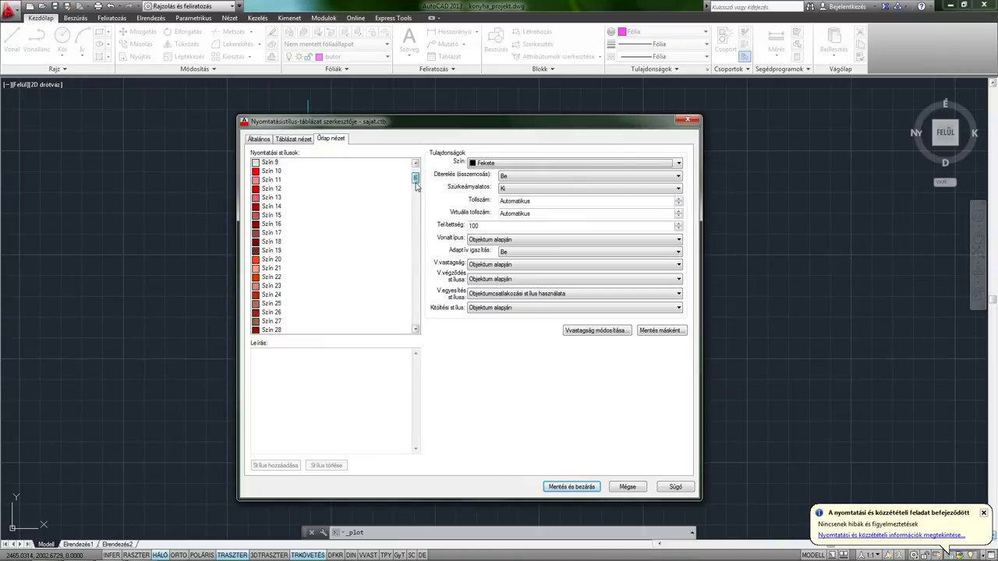
pyautogui.scroll(-12, 345, 216)
pyautogui.click(271, 224)
pyautogui.moveTo(271, 259); pyautogui.dragTo(273, 278)
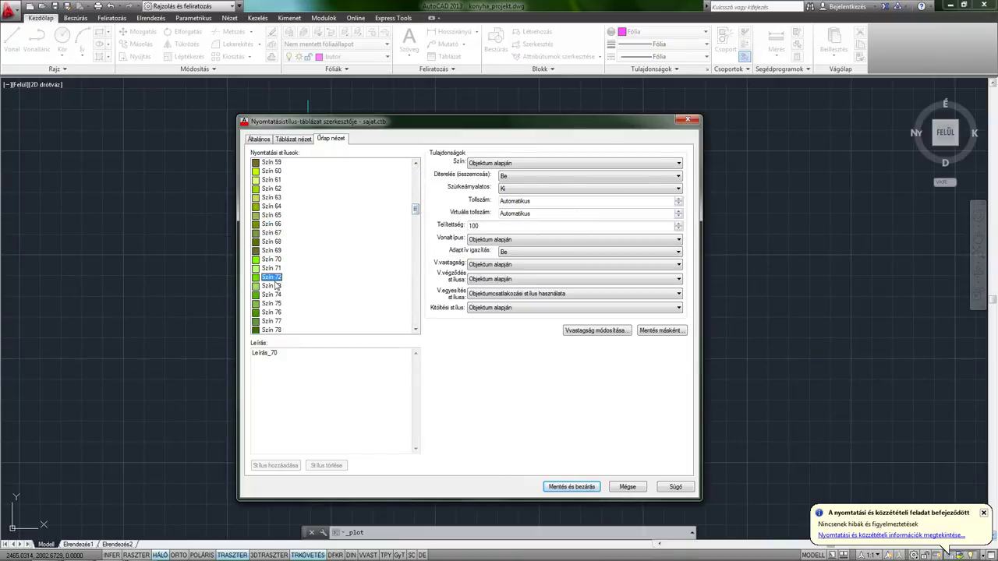
pyautogui.click(272, 259)
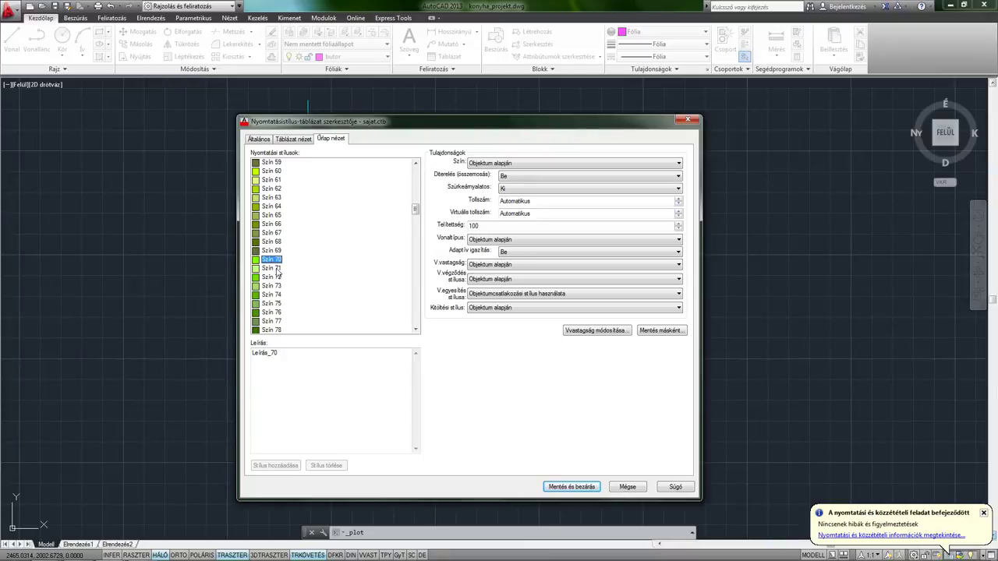
pyautogui.moveTo(415, 211)
pyautogui.mouseDown()
pyautogui.moveTo(413, 324)
pyautogui.moveTo(414, 159)
pyautogui.mouseUp()
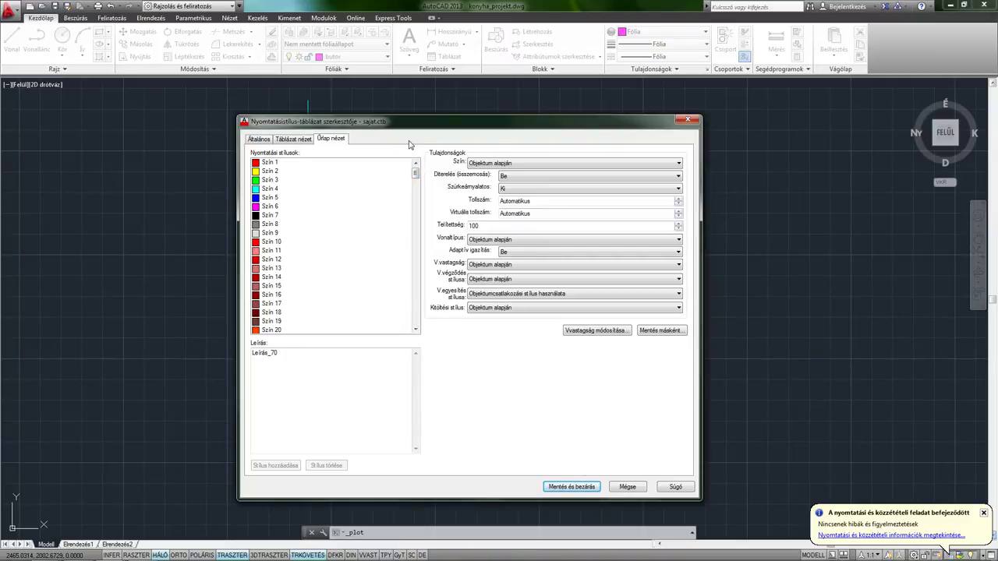
pyautogui.click(270, 161)
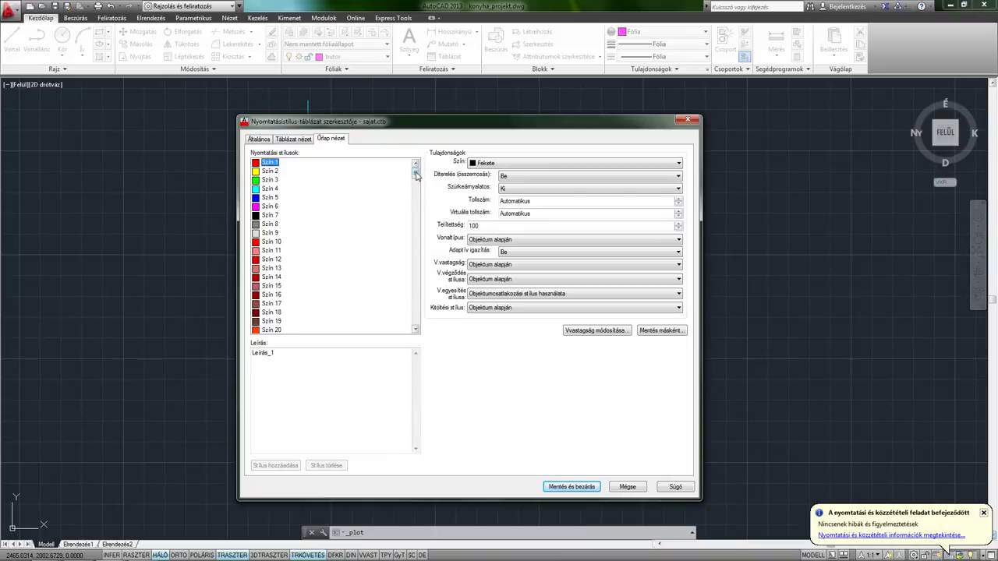
# - Select all colour styles, set their lineweight to 0.2500 mm, and verify it on Color 249
pyautogui.moveTo(417, 176)
pyautogui.mouseDown()
pyautogui.moveTo(406, 214)
pyautogui.moveTo(416, 304)
pyautogui.mouseUp()
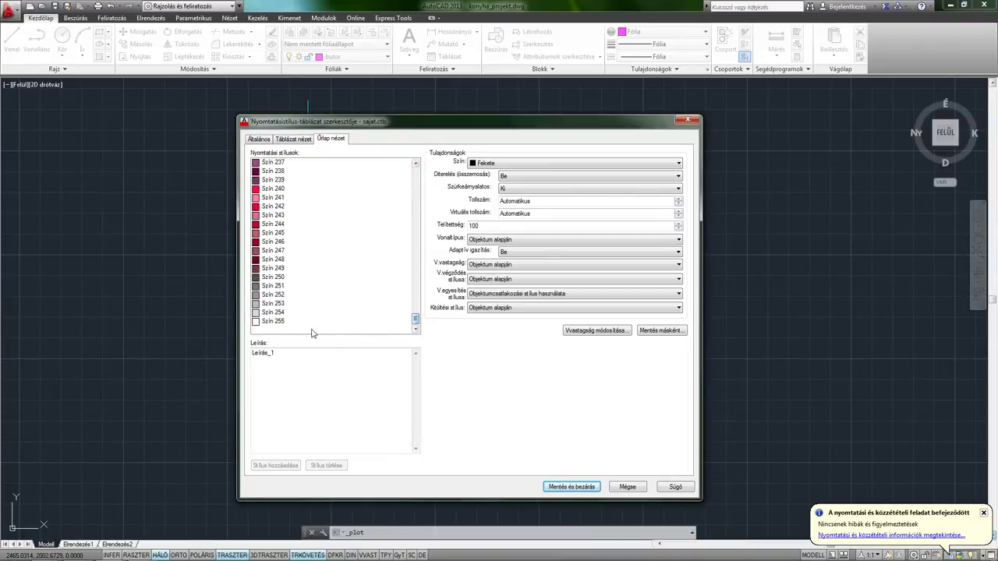
pyautogui.keyDown('shift'); pyautogui.click(273, 321); pyautogui.keyUp('shift')
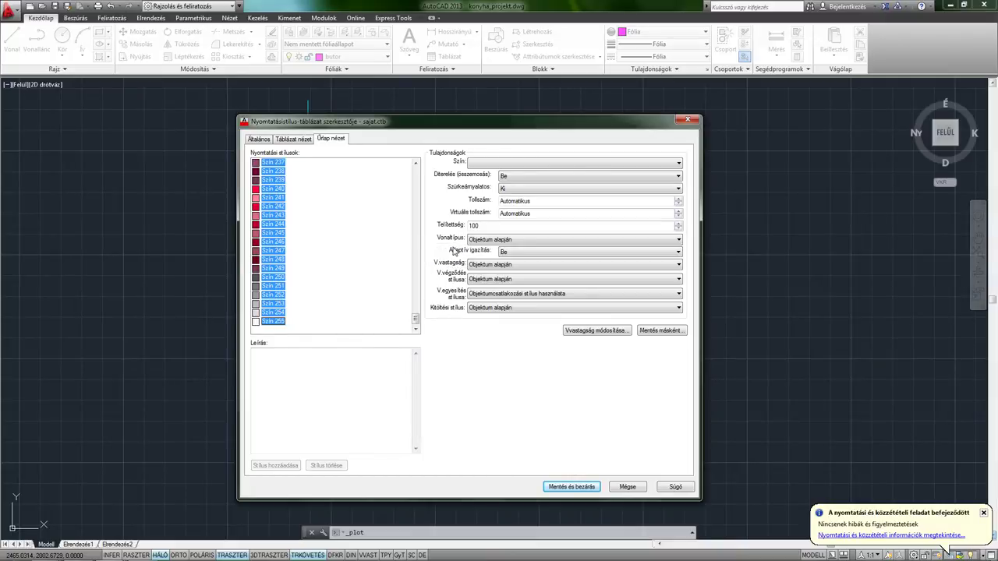
pyautogui.click(480, 266)
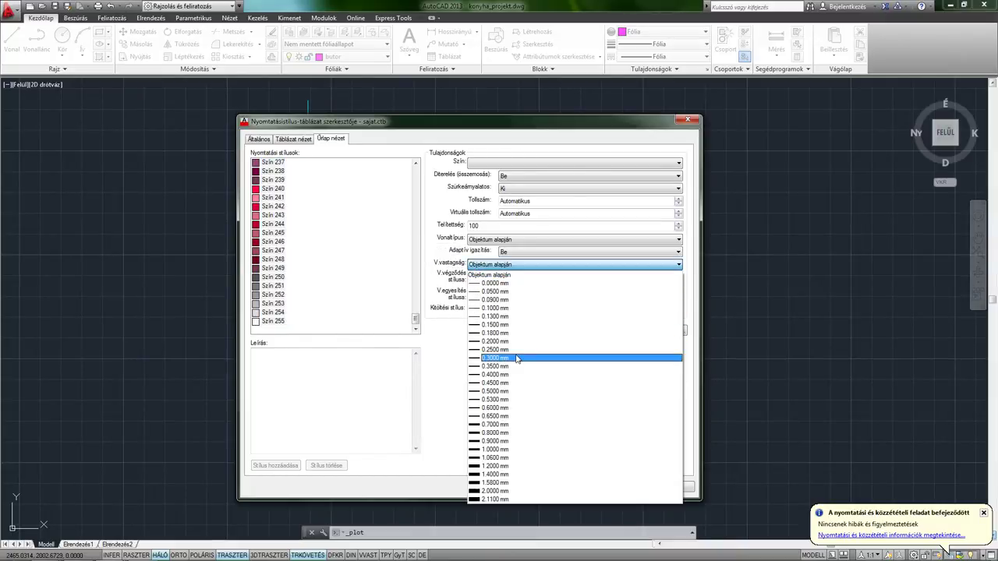
pyautogui.click(513, 350)
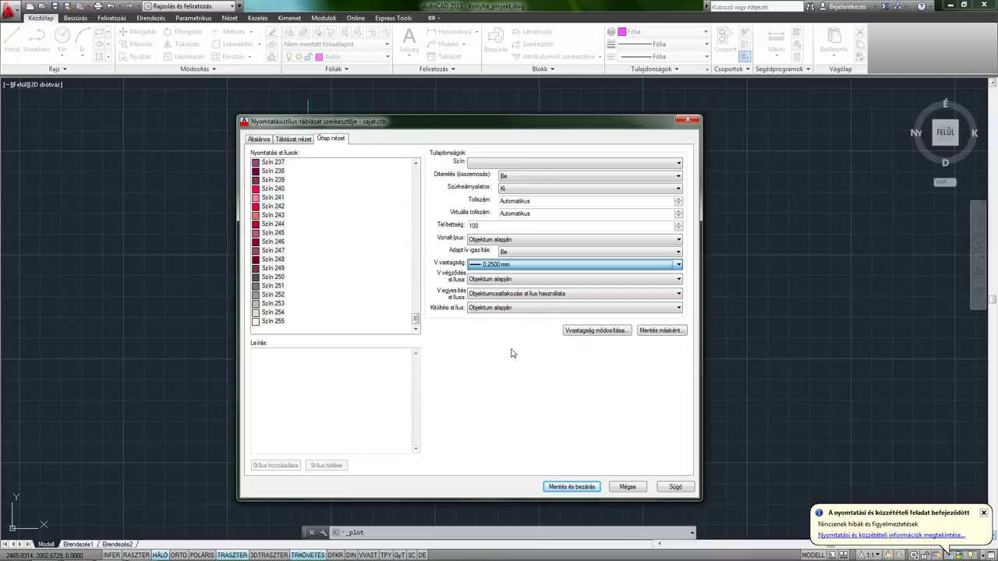
pyautogui.click(354, 272)
pyautogui.click(296, 252)
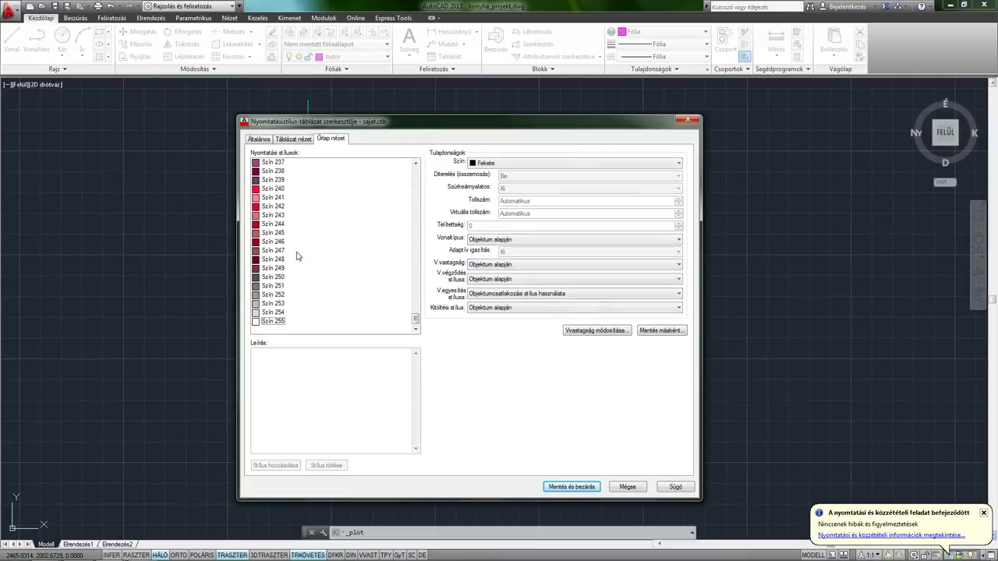
pyautogui.click(275, 233)
pyautogui.click(274, 268)
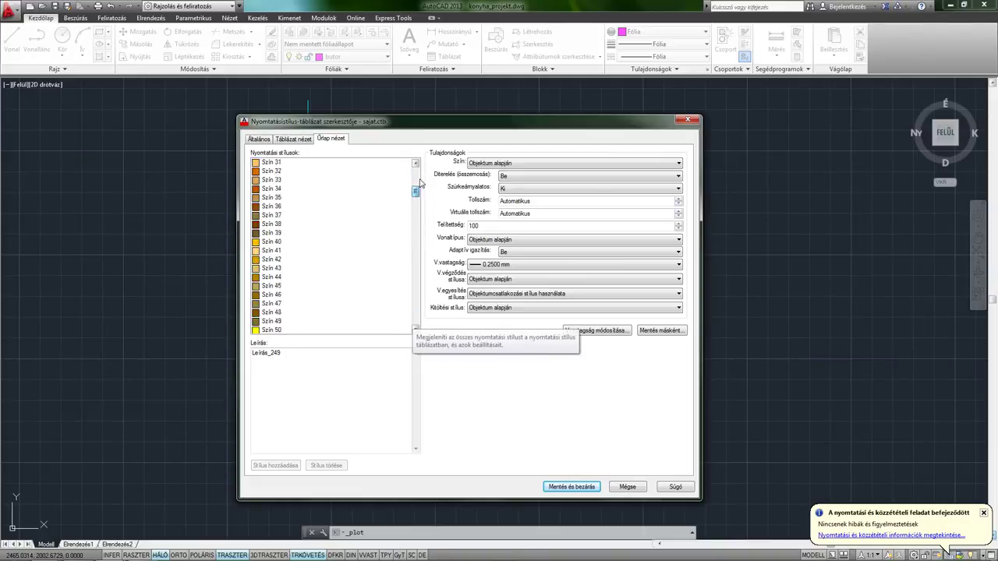
# - Check colour styles 1 and 2, then give colour style 6 a 0.3500 mm lineweight
pyautogui.moveTo(415, 322); pyautogui.dragTo(416, 167)
pyautogui.click(266, 164)
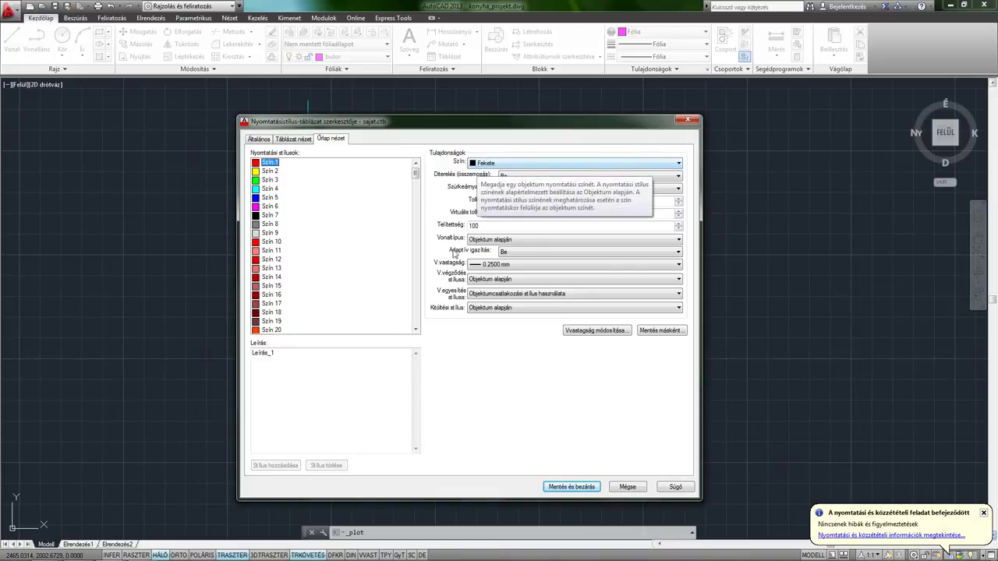
pyautogui.moveTo(476, 267)
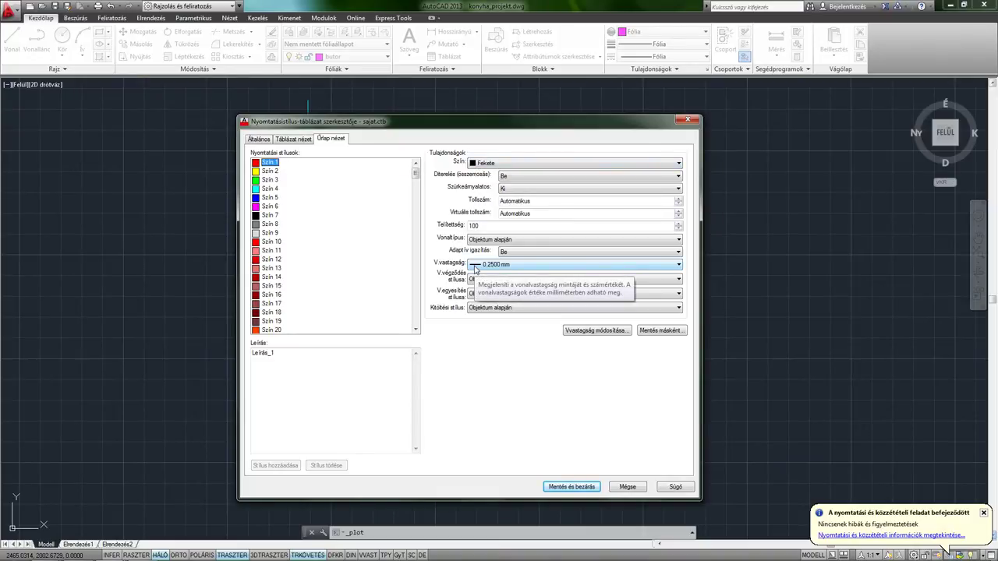
pyautogui.click(269, 172)
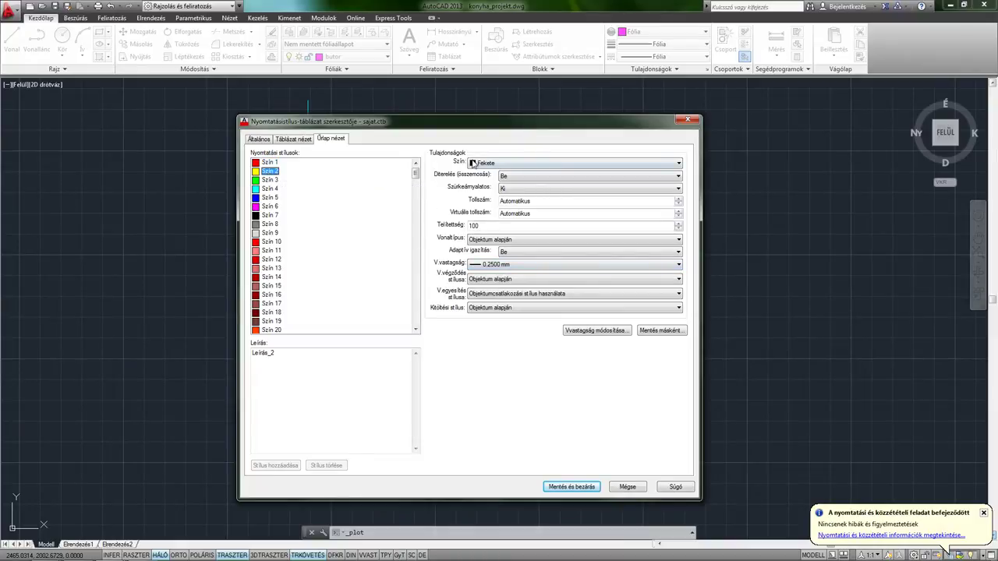
pyautogui.moveTo(449, 125); pyautogui.dragTo(426, 126)
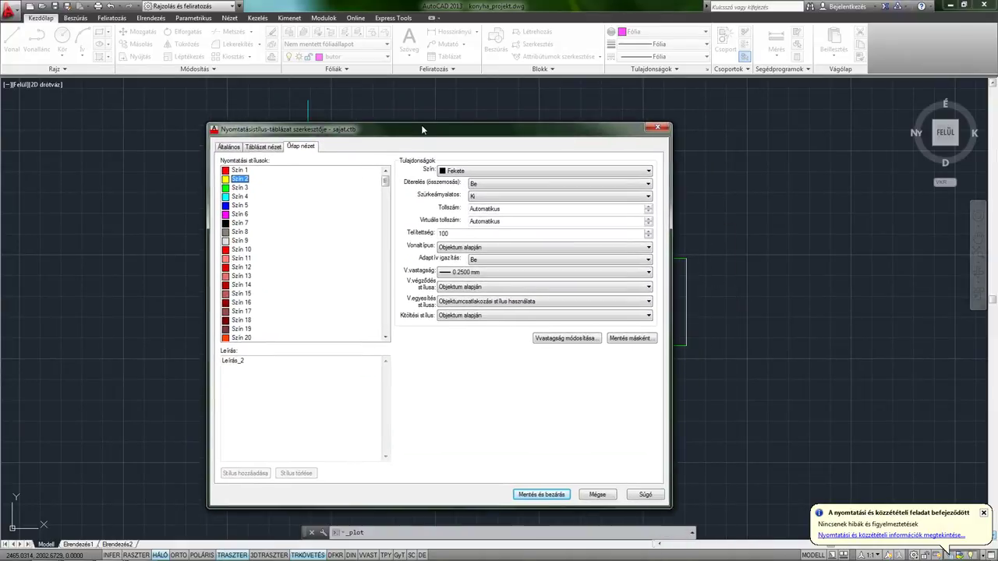
pyautogui.click(248, 207)
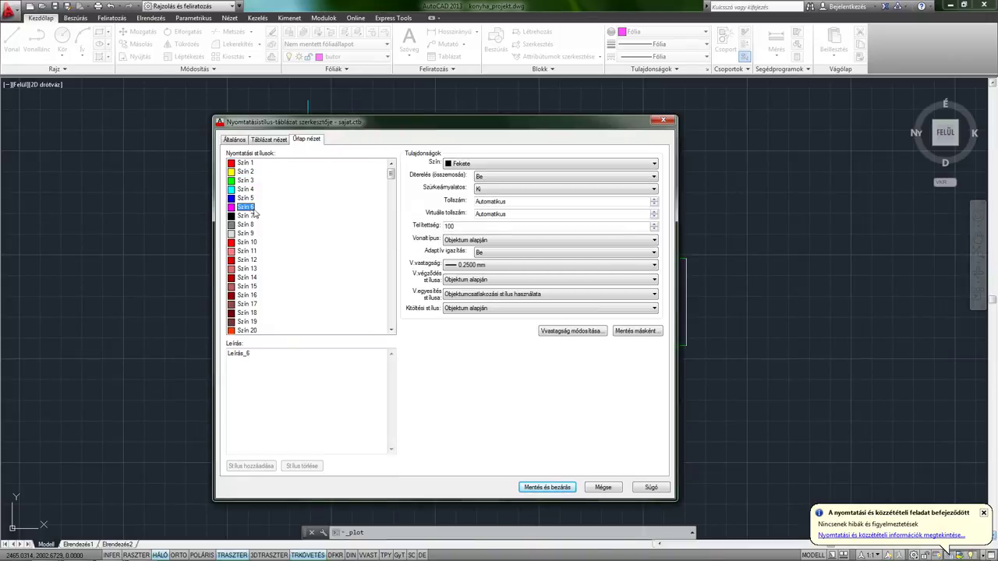
pyautogui.click(460, 266)
pyautogui.click(480, 367)
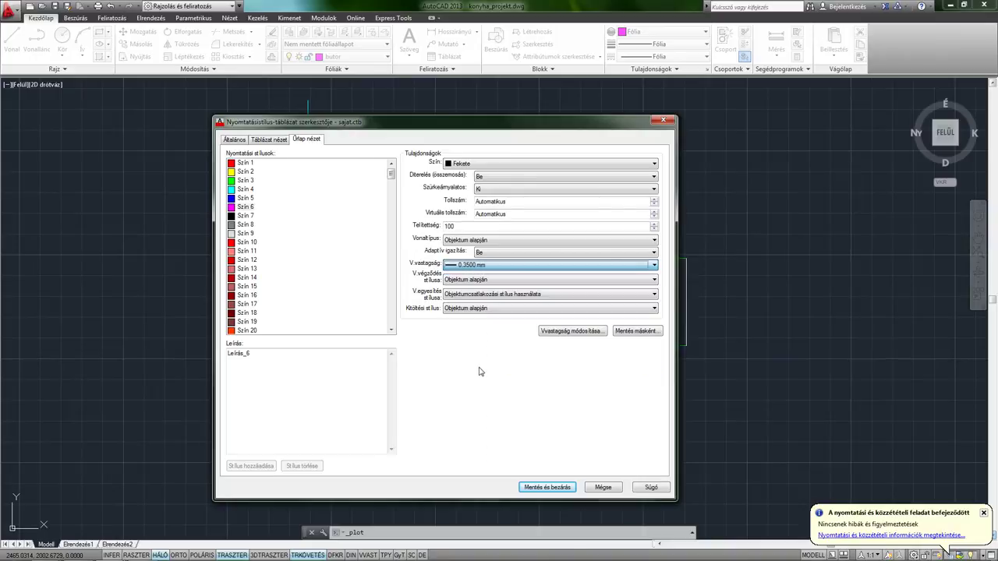
# - Give colour style 3 a 0.5000 mm lineweight and review colours 10, 15 and 13
pyautogui.click(246, 181)
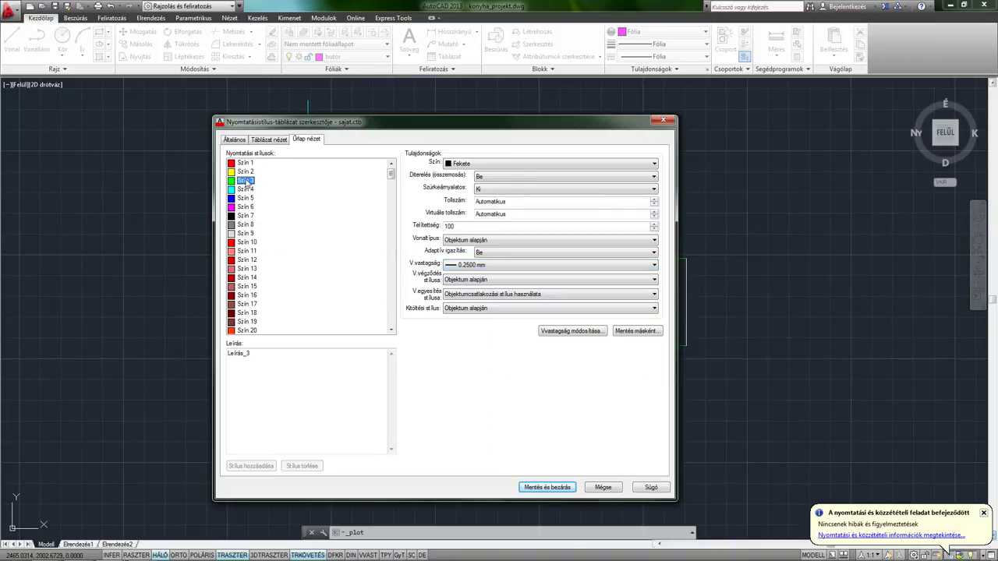
pyautogui.click(469, 268)
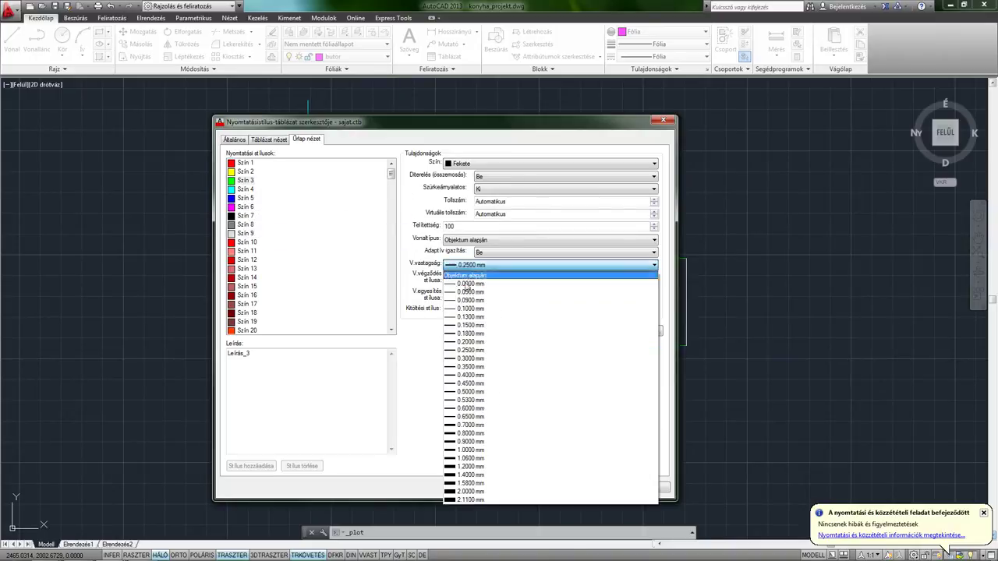
pyautogui.click(473, 391)
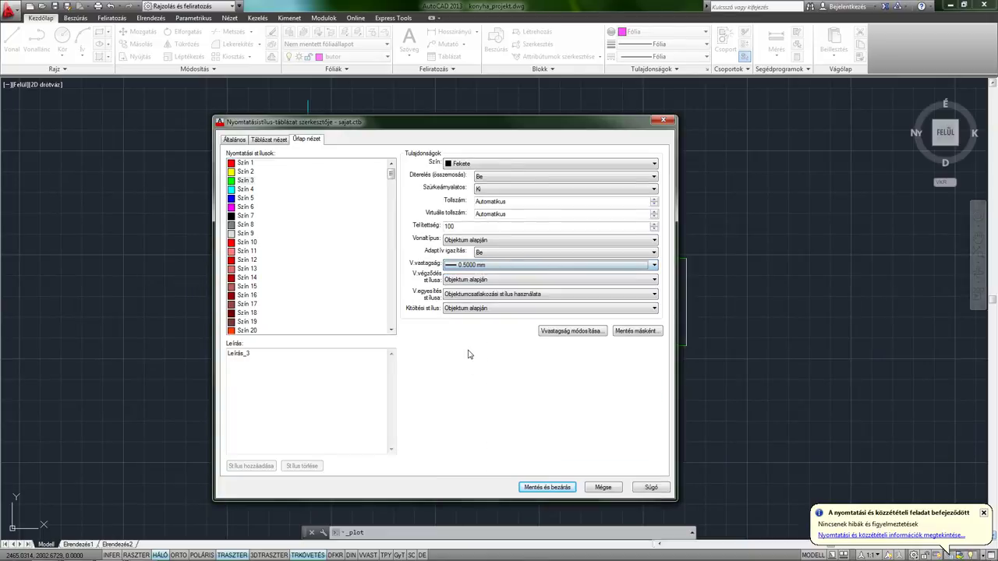
pyautogui.click(246, 242)
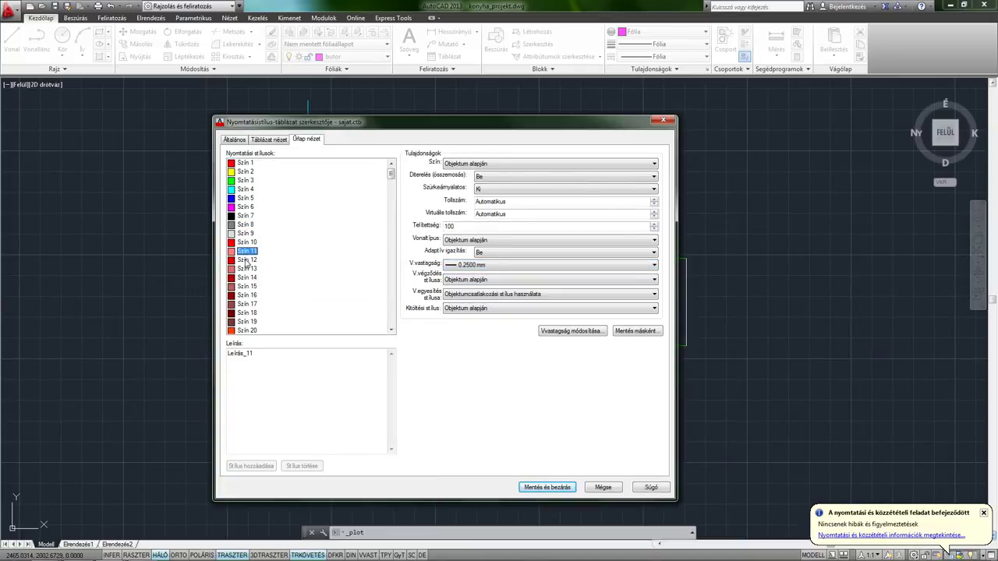
pyautogui.click(244, 287)
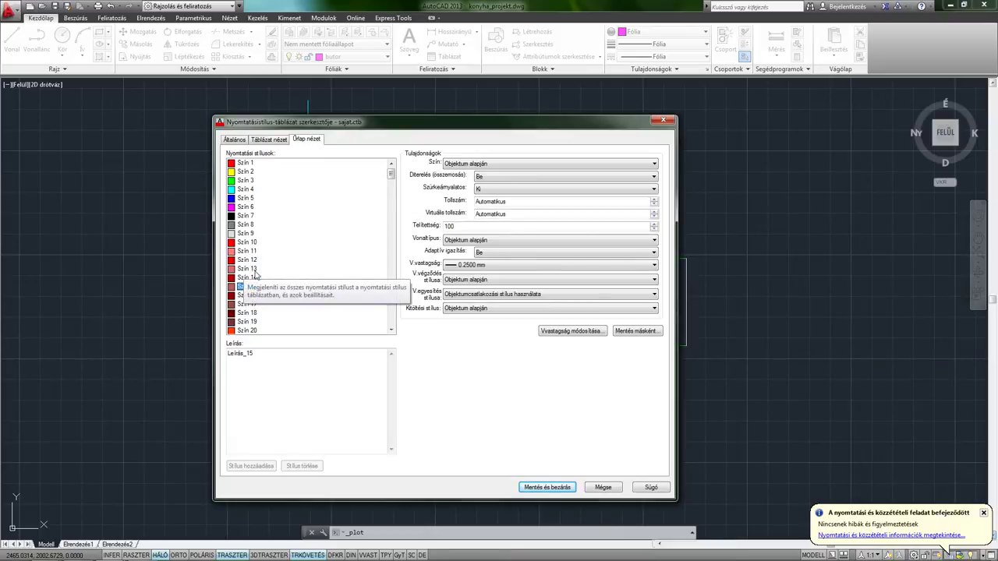
pyautogui.click(254, 270)
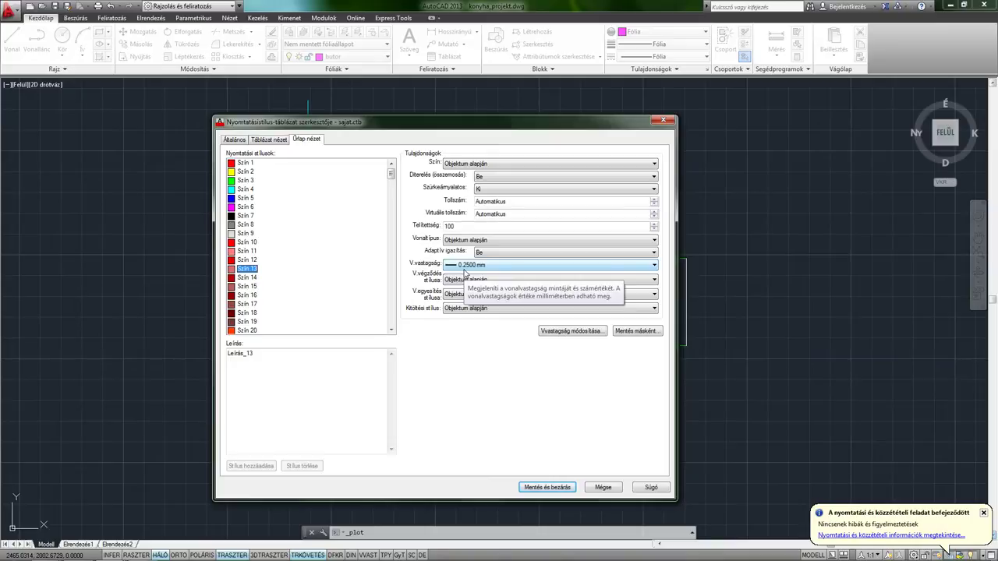
# - Save and close sajat.ctb, apply the A4 page setup, and preview the plot
pyautogui.click(548, 488)
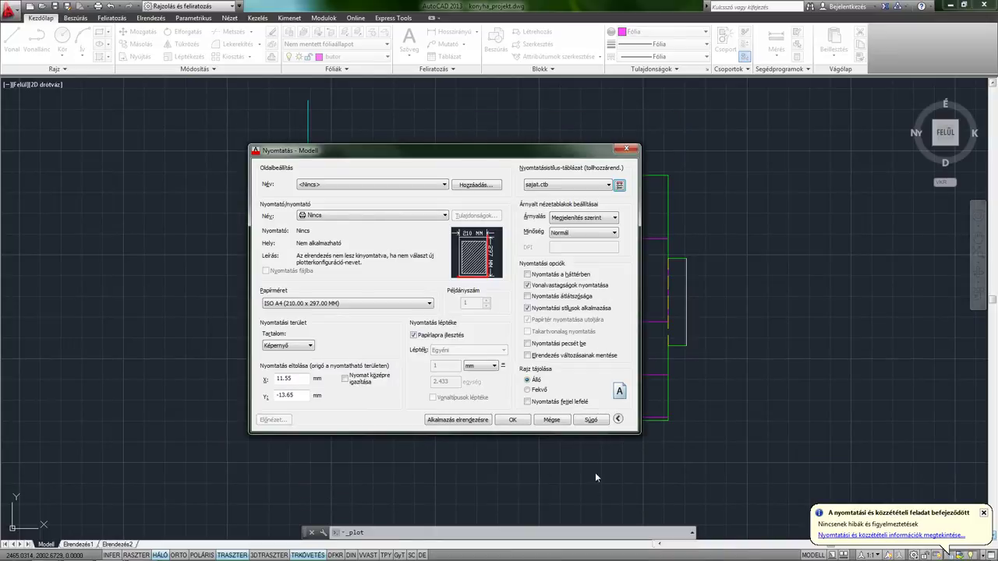
pyautogui.click(365, 185)
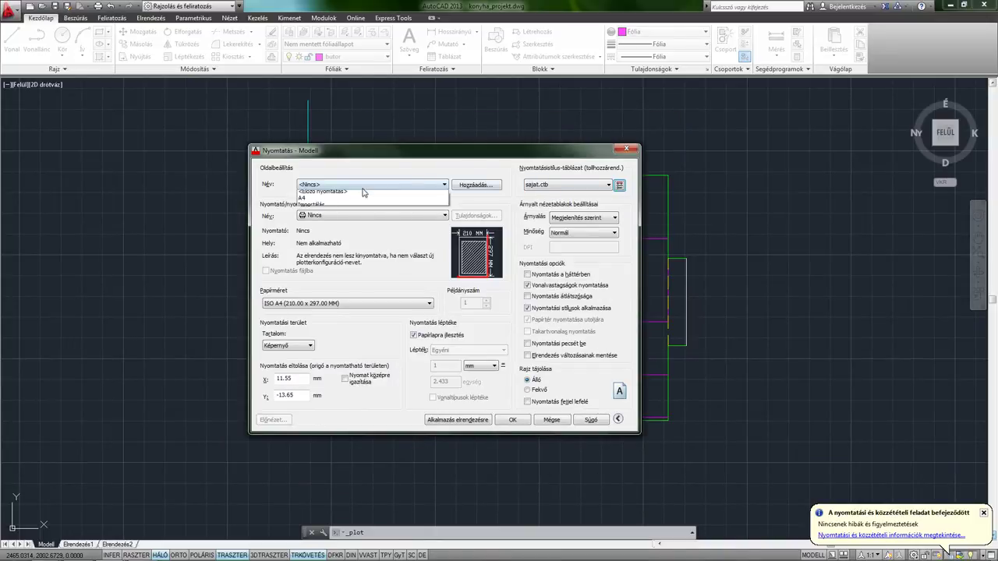
pyautogui.click(347, 208)
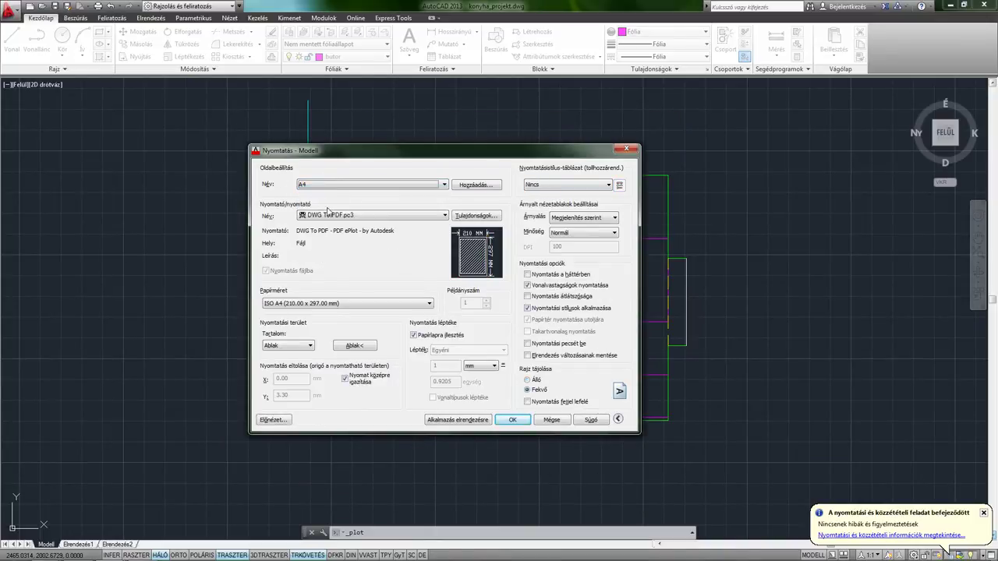
pyautogui.click(273, 422)
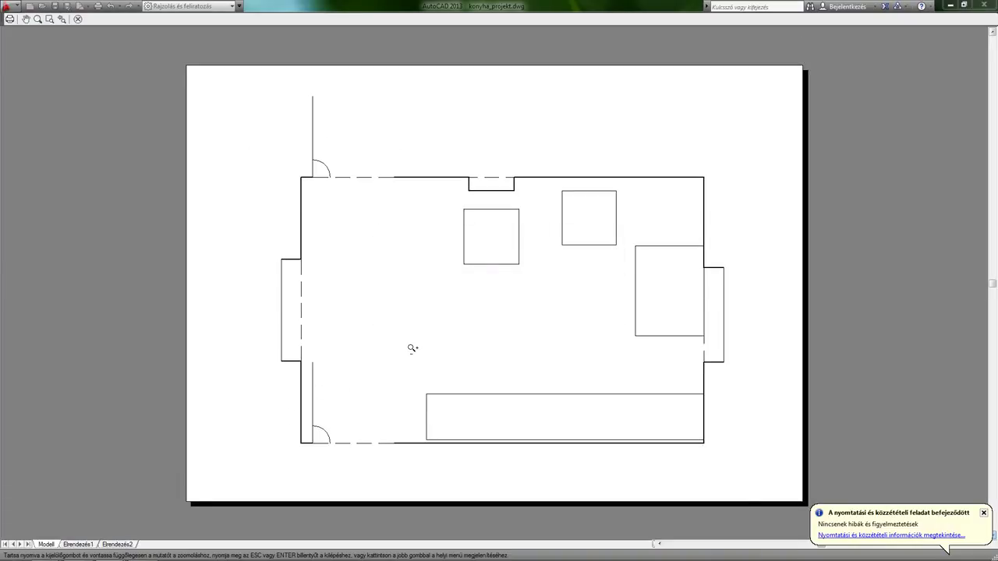
pyautogui.press('Escape')
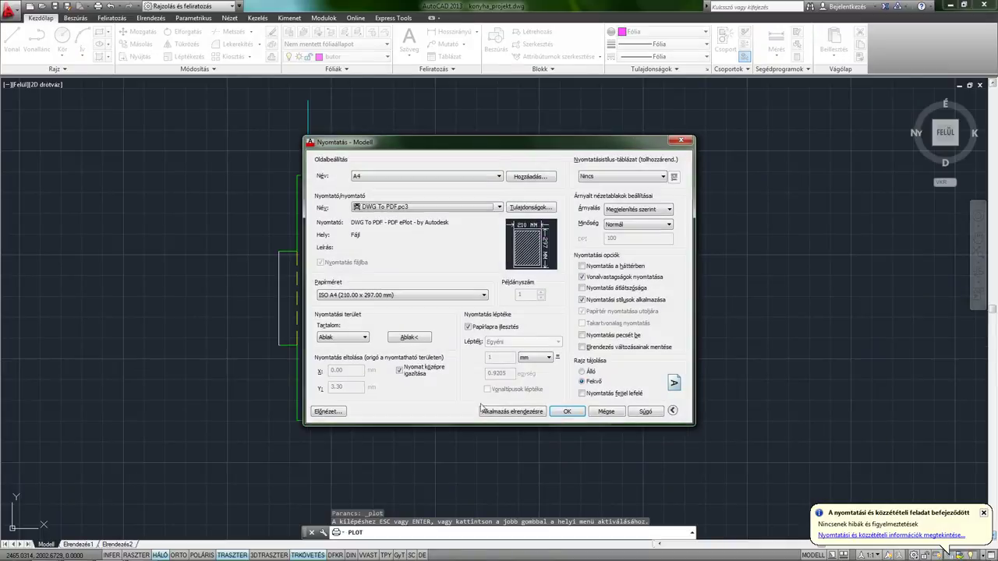
# - Plot to the existing konyha_projekt-Model.pdf on the Desktop, confirming the overwrite
pyautogui.click(567, 412)
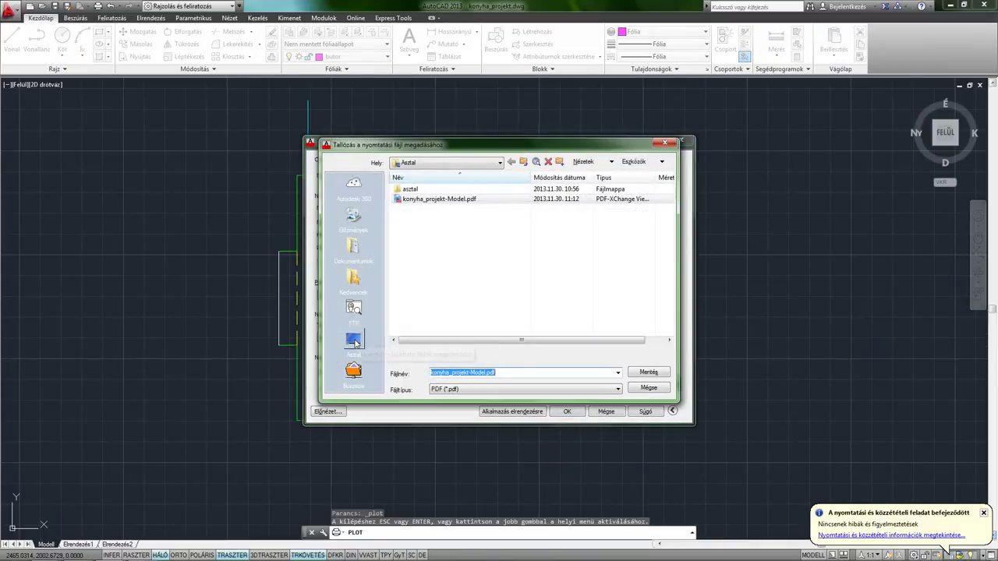
pyautogui.click(435, 250)
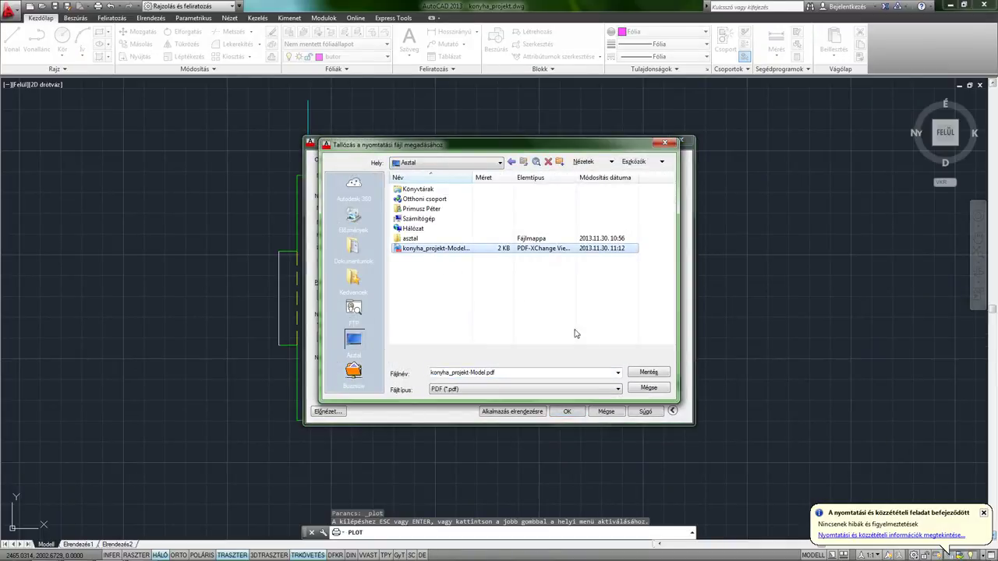
pyautogui.click(644, 375)
pyautogui.click(546, 297)
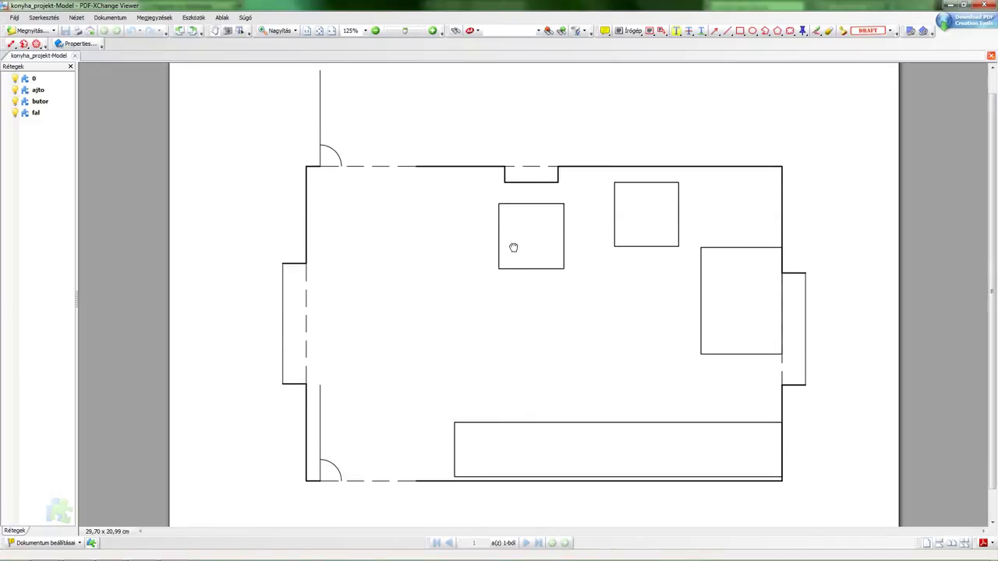
# - Zoom in on the plotted plan and pan along the wall notch and thick wall lines
pyautogui.keyDown('ctrl'); pyautogui.scroll(2, 512, 229); pyautogui.keyUp('ctrl')
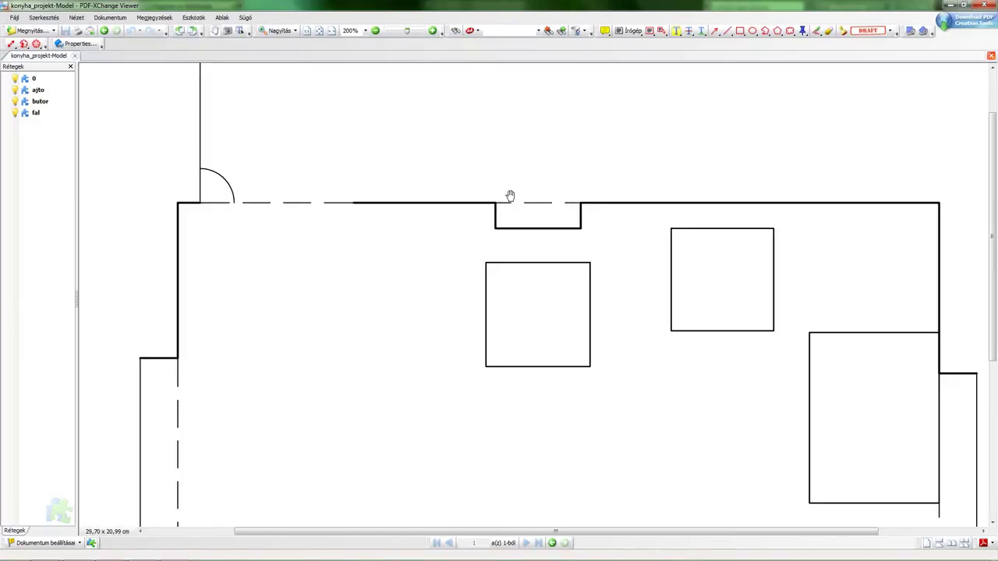
pyautogui.keyDown('ctrl'); pyautogui.scroll(3, 510, 199); pyautogui.keyUp('ctrl')
pyautogui.keyDown('ctrl'); pyautogui.scroll(2, 500, 234); pyautogui.keyUp('ctrl')
pyautogui.moveTo(491, 263); pyautogui.dragTo(374, 214)
pyautogui.moveTo(683, 278); pyautogui.dragTo(499, 283)
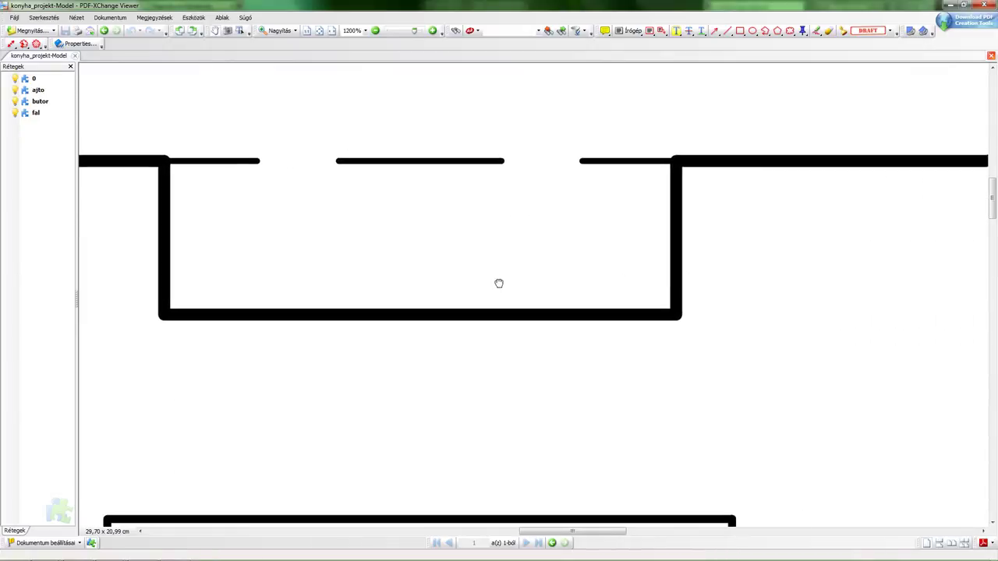
# - Zoom back out over the whole plan, then close the PDF and exit PDF-XChange Viewer
pyautogui.keyDown('ctrl'); pyautogui.scroll(-1, 520, 253); pyautogui.keyUp('ctrl')
pyautogui.keyDown('ctrl'); pyautogui.scroll(-2, 577, 269); pyautogui.keyUp('ctrl')
pyautogui.keyDown('ctrl'); pyautogui.scroll(-2, 546, 304); pyautogui.keyUp('ctrl')
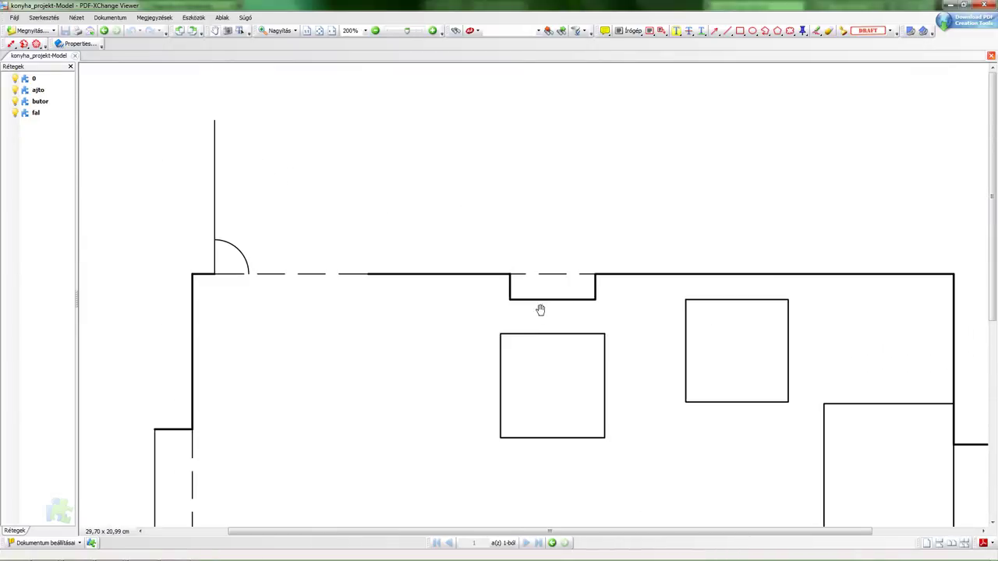
pyautogui.keyDown('ctrl'); pyautogui.scroll(-1, 541, 310); pyautogui.keyUp('ctrl')
pyautogui.scroll(-1, 486, 301)
pyautogui.scroll(-2, 471, 234)
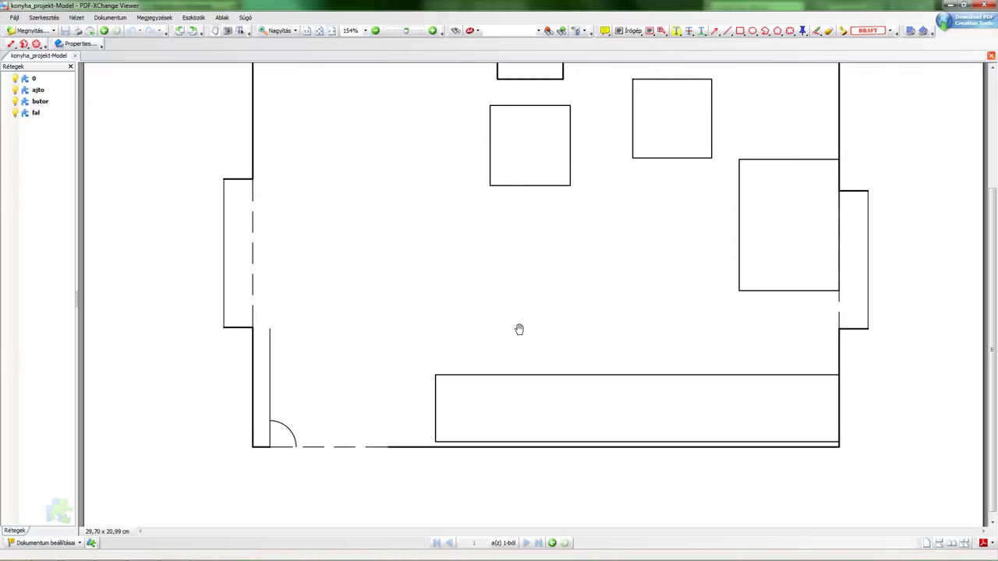
pyautogui.scroll(-1, 604, 265)
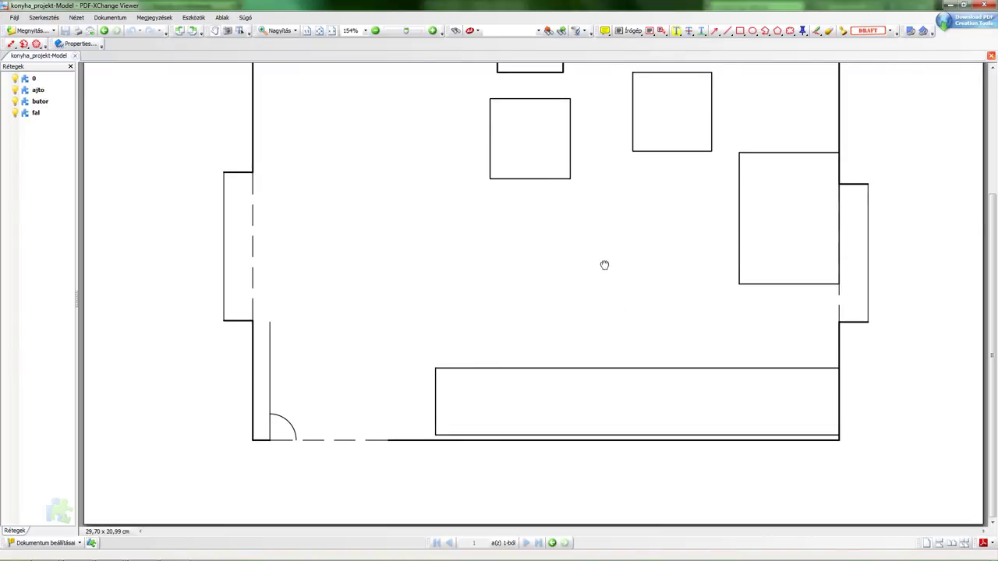
pyautogui.keyDown('ctrl'); pyautogui.scroll(2, 239, 314); pyautogui.keyUp('ctrl')
pyautogui.keyDown('ctrl'); pyautogui.scroll(1, 243, 301); pyautogui.keyUp('ctrl')
pyautogui.keyDown('ctrl'); pyautogui.scroll(-2, 239, 303); pyautogui.keyUp('ctrl')
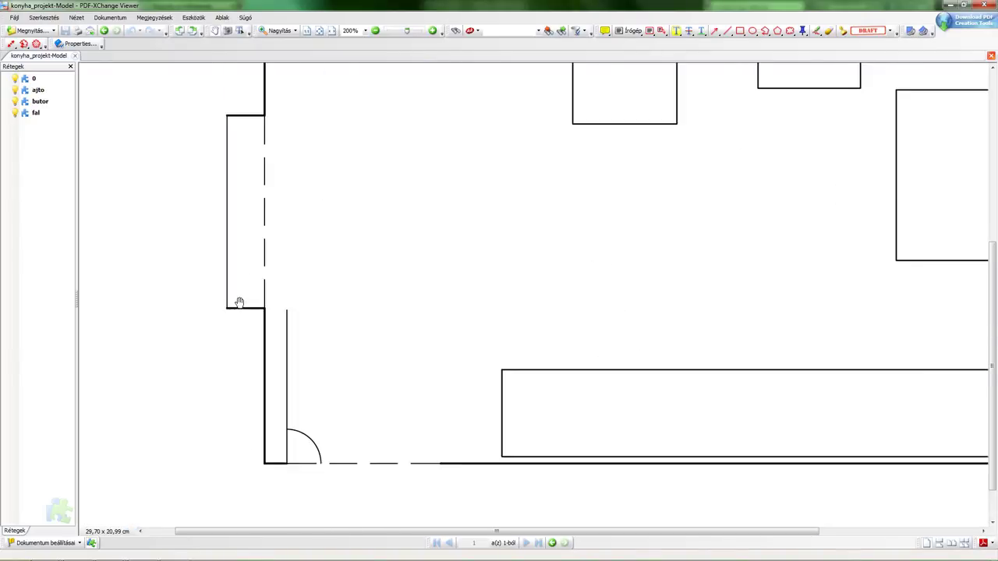
pyautogui.keyDown('ctrl'); pyautogui.scroll(-1, 239, 302); pyautogui.keyUp('ctrl')
pyautogui.scroll(2, 602, 283)
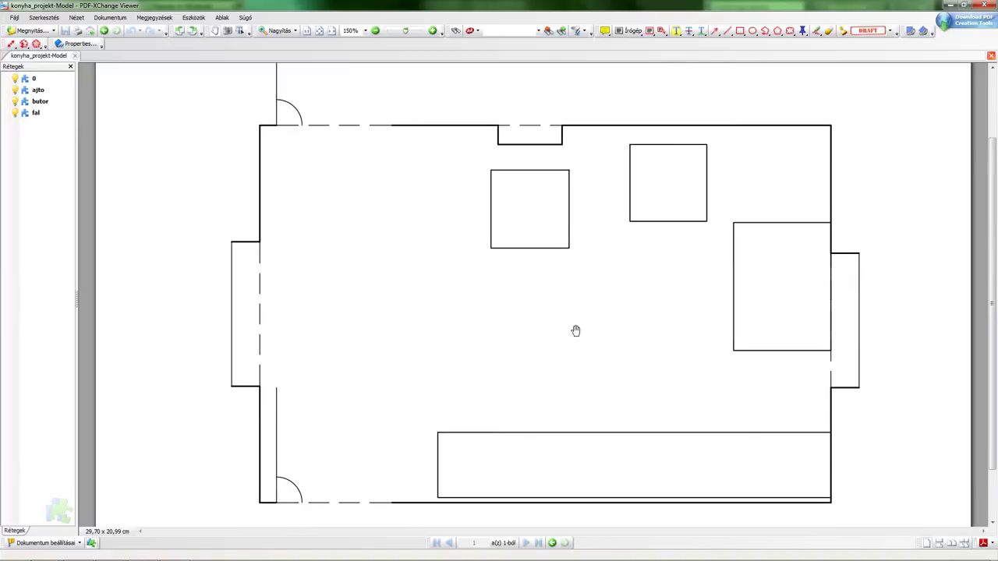
pyautogui.click(75, 57)
pyautogui.click(984, 5)
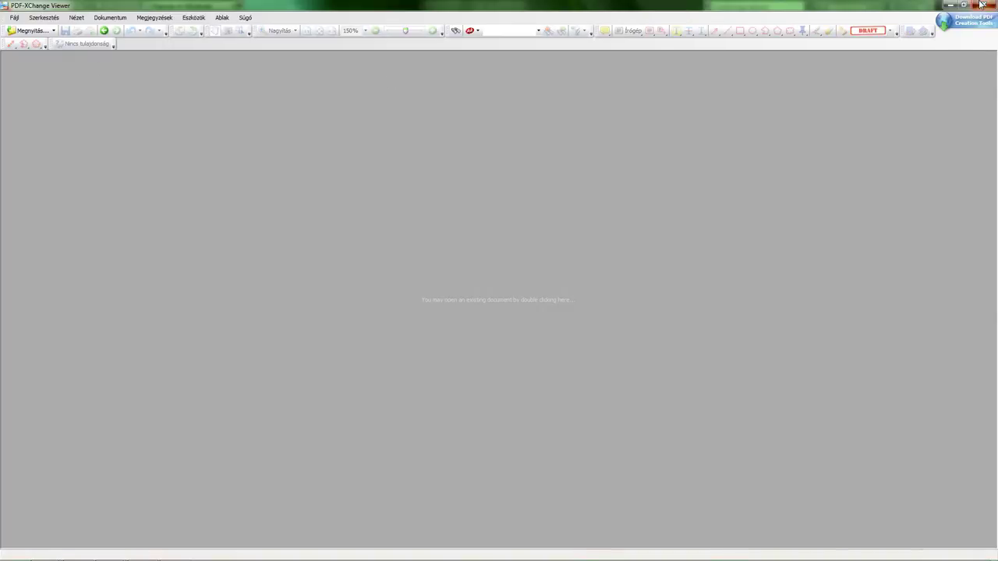
pyautogui.moveTo(484, 208); pyautogui.dragTo(419, 247, button='middle')
pyautogui.scroll(-2, 490, 249)
pyautogui.scroll(-2, 490, 249)
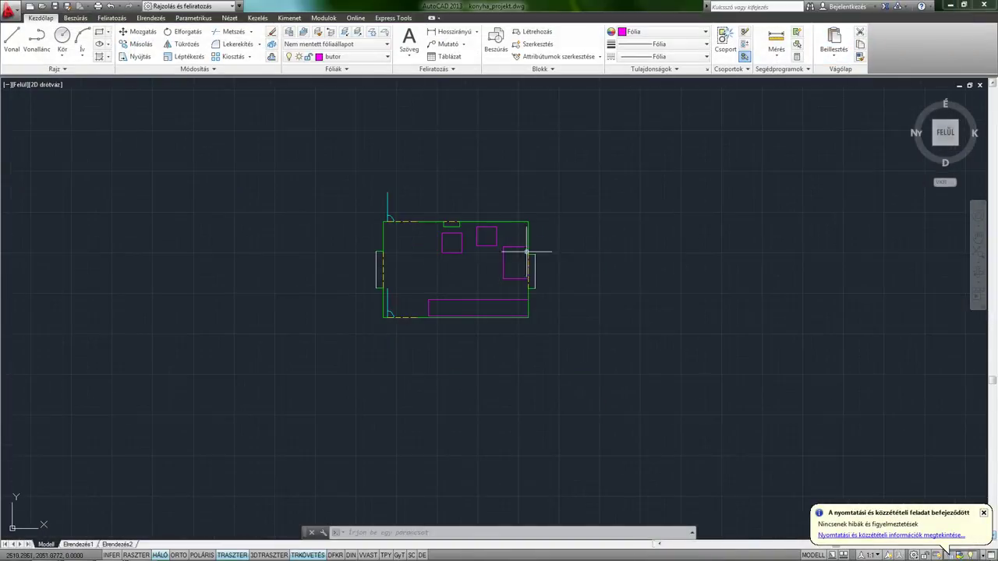
pyautogui.moveTo(550, 240); pyautogui.dragTo(494, 256, button='middle')
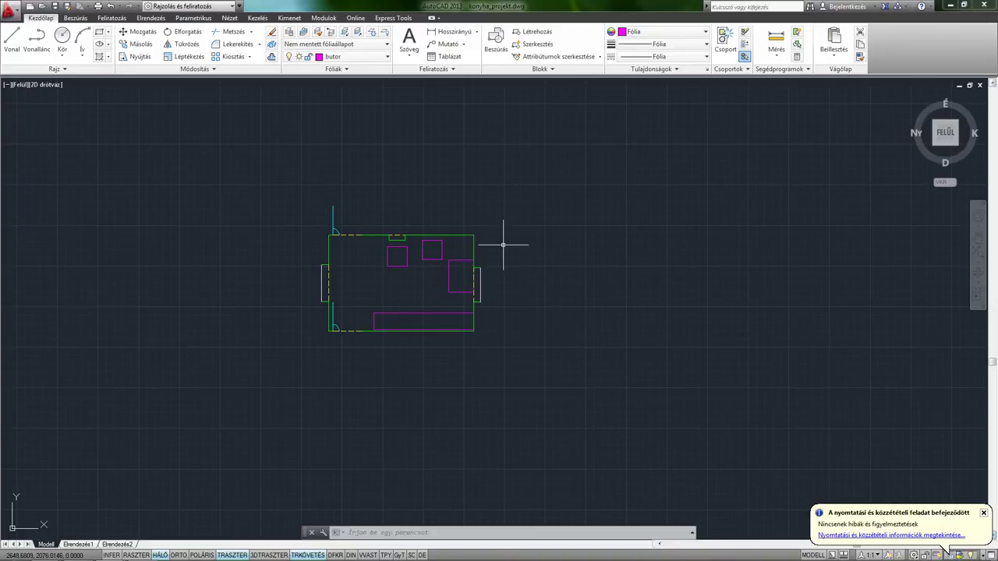
pyautogui.moveTo(485, 234); pyautogui.dragTo(447, 227, button='middle')
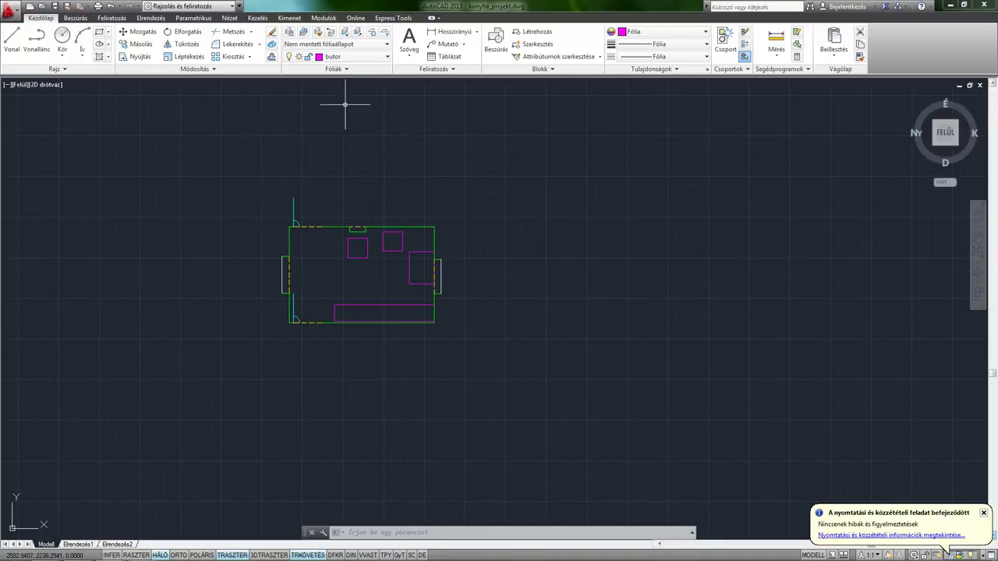
# - Create a new layer named keret with the colour red
pyautogui.click(289, 32)
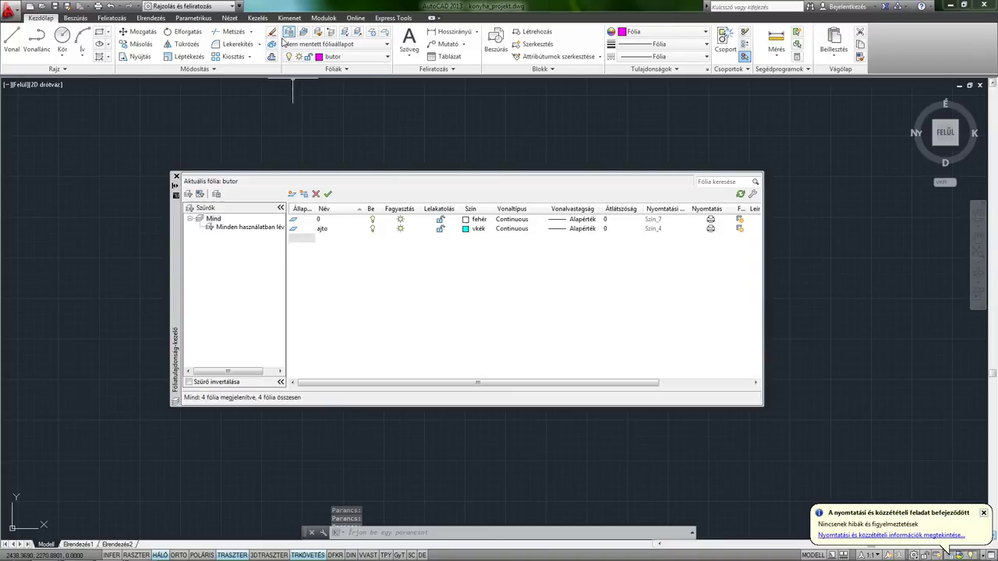
pyautogui.click(292, 194)
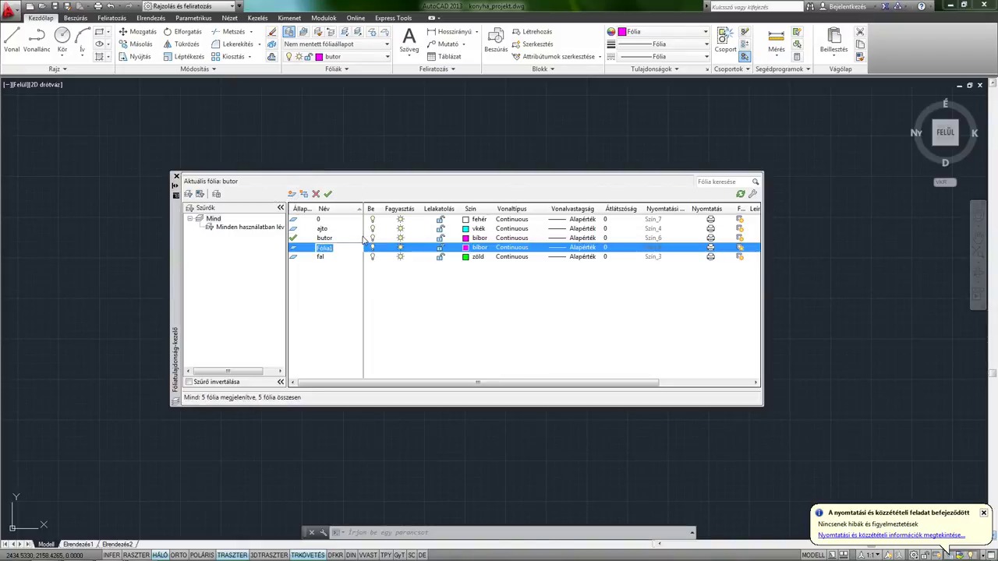
pyautogui.write('keret')
pyautogui.press('Return')
pyautogui.click(470, 252)
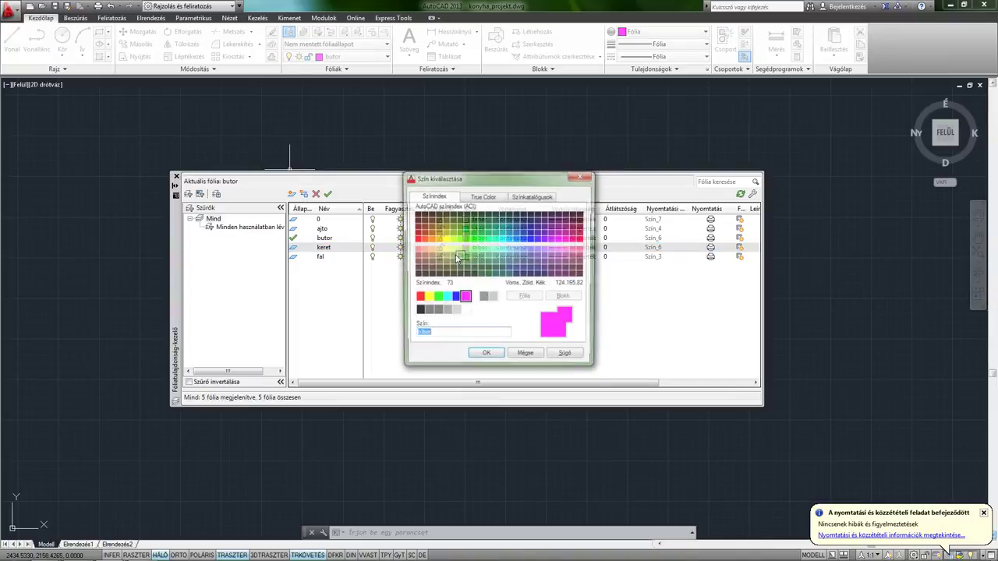
pyautogui.write('vörös')
pyautogui.click(485, 357)
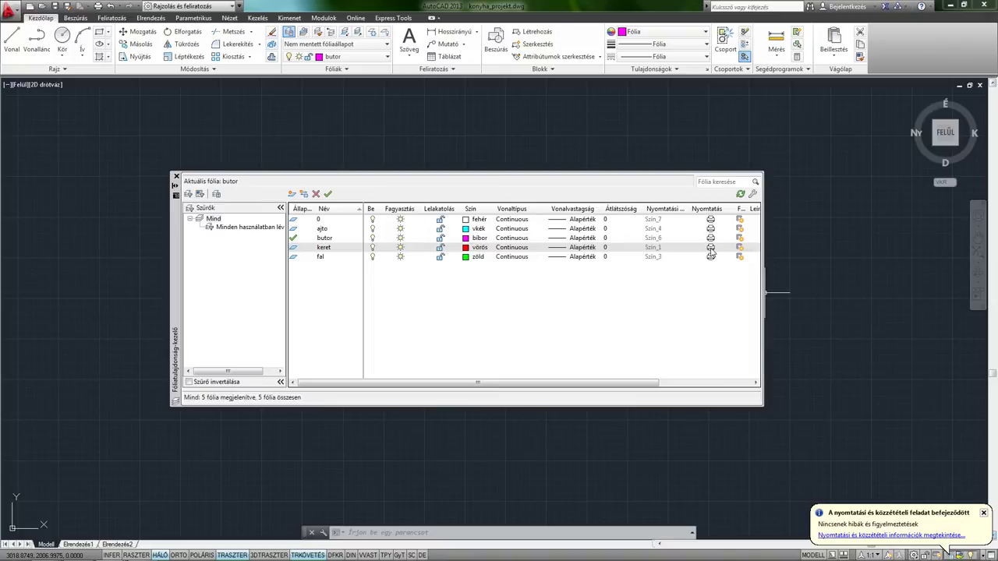
# - Make keret the current layer and close the Layer Properties Manager
pyautogui.click(710, 249)
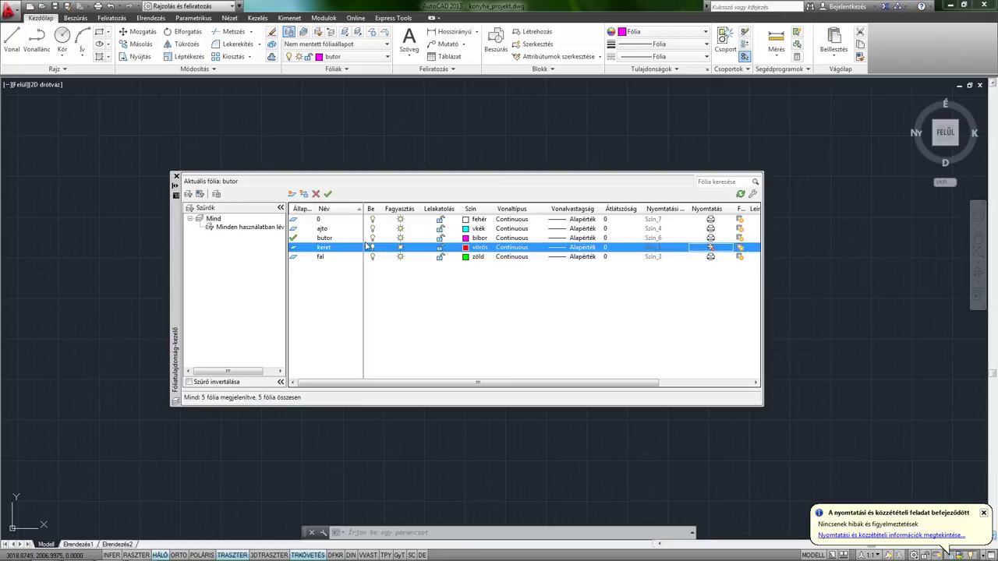
pyautogui.click(327, 195)
pyautogui.click(177, 178)
pyautogui.moveTo(330, 174); pyautogui.dragTo(278, 227, button='middle')
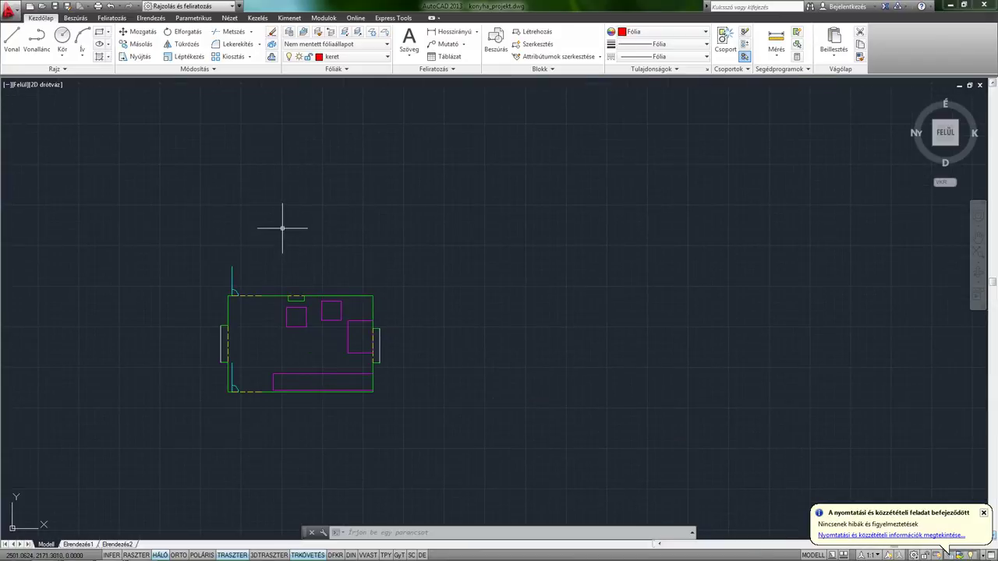
# - Draw the frame's top side 297 long and right side 210 long with Ortho on
pyautogui.write('vo')
pyautogui.press('Return')
pyautogui.moveTo(484, 291); pyautogui.dragTo(546, 309, button='middle')
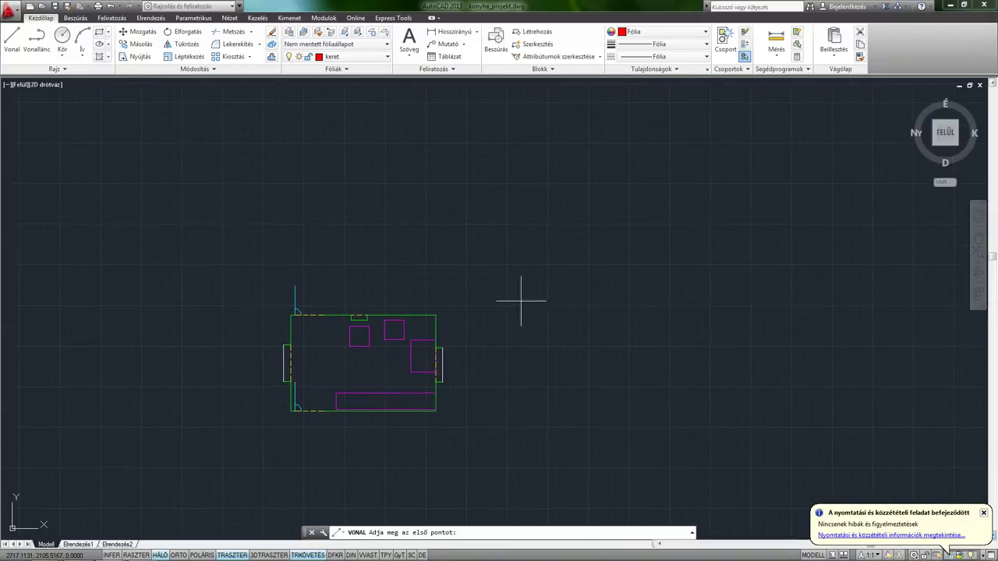
pyautogui.click(340, 167)
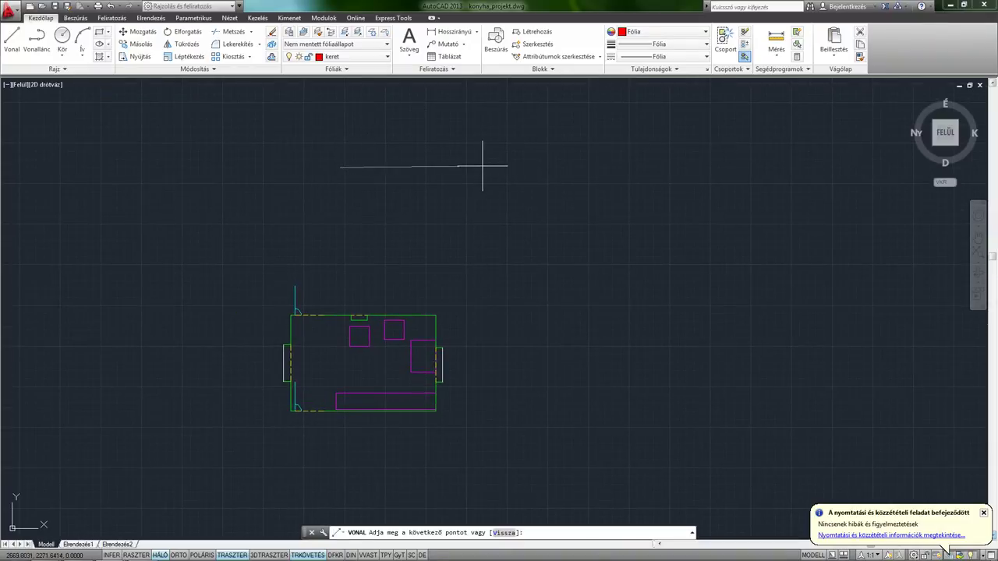
pyautogui.press('F8')
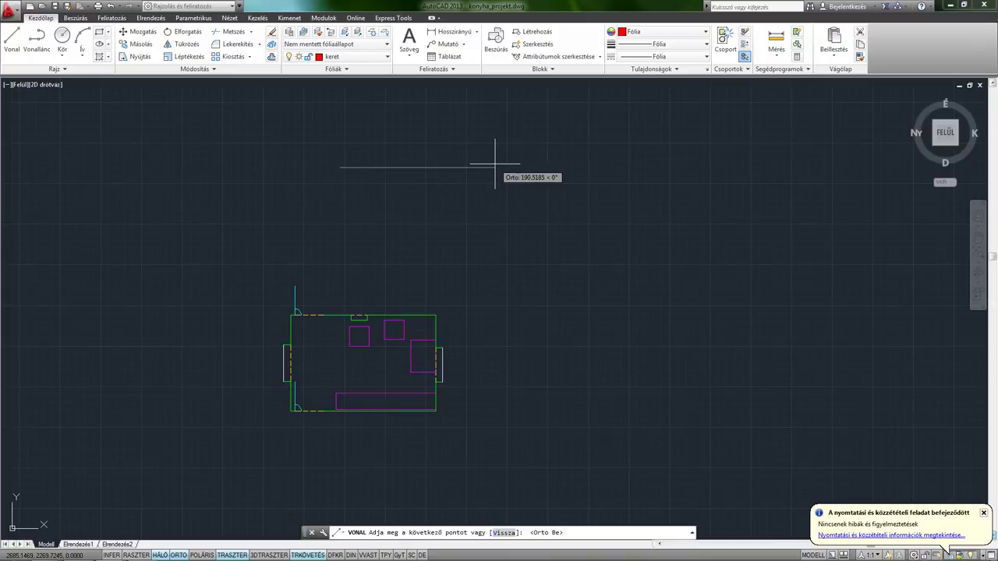
pyautogui.write('297')
pyautogui.press('Return')
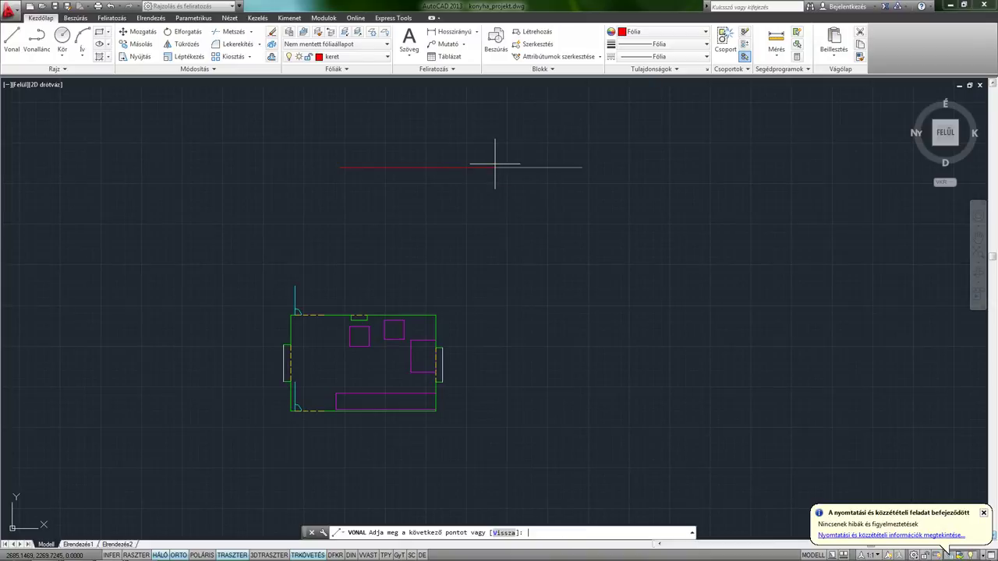
pyautogui.write('210')
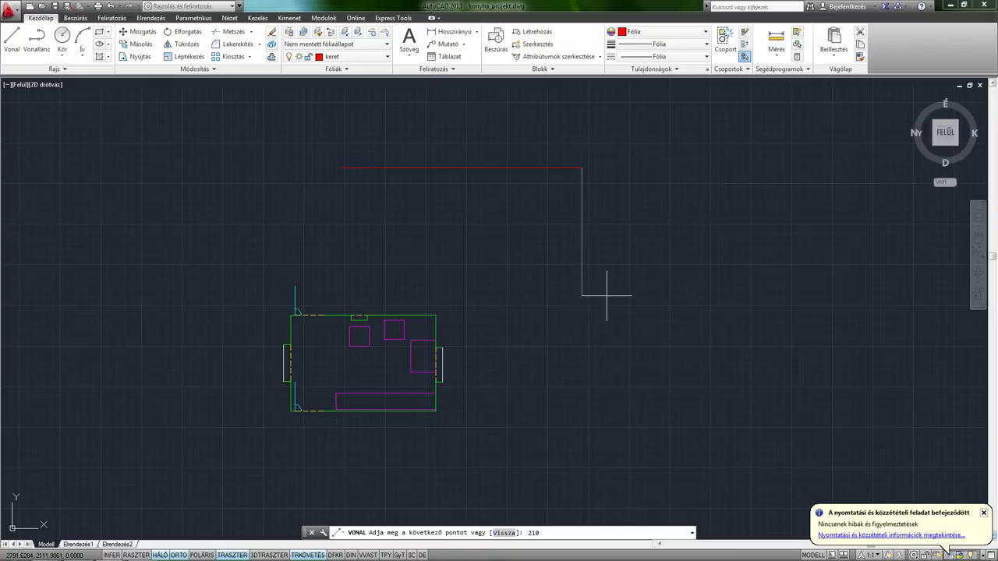
pyautogui.press('Return')
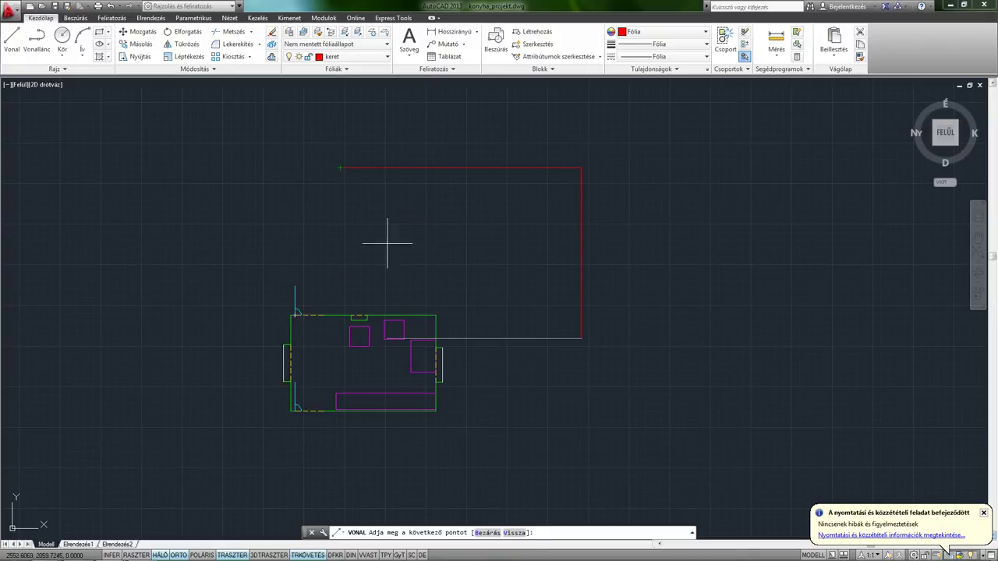
pyautogui.press('Escape')
# - Move the whole kitchen plan up inside the red frame
pyautogui.moveTo(521, 454); pyautogui.dragTo(242, 262)
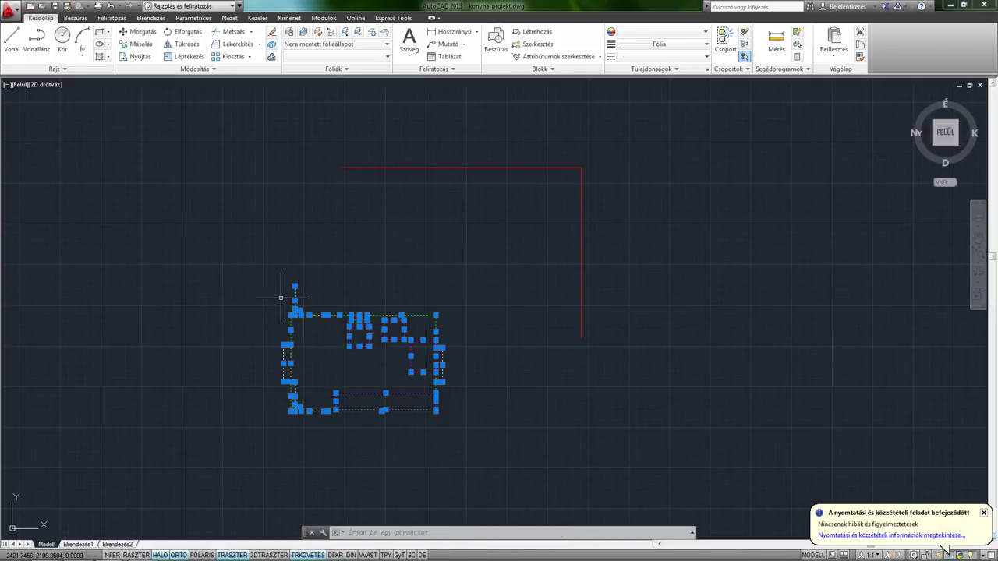
pyautogui.write('mo')
pyautogui.press('Return')
pyautogui.click(363, 370)
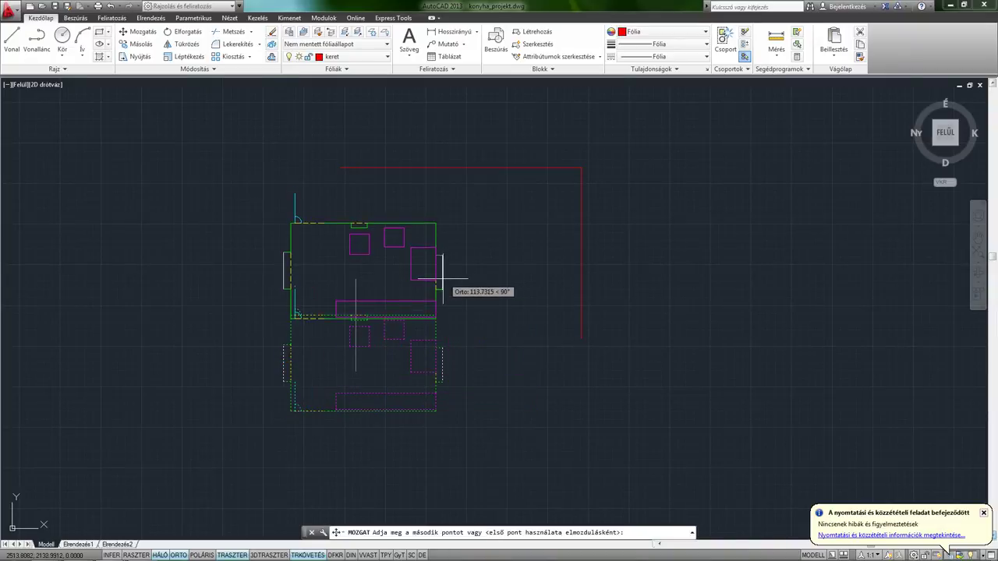
pyautogui.click(454, 273)
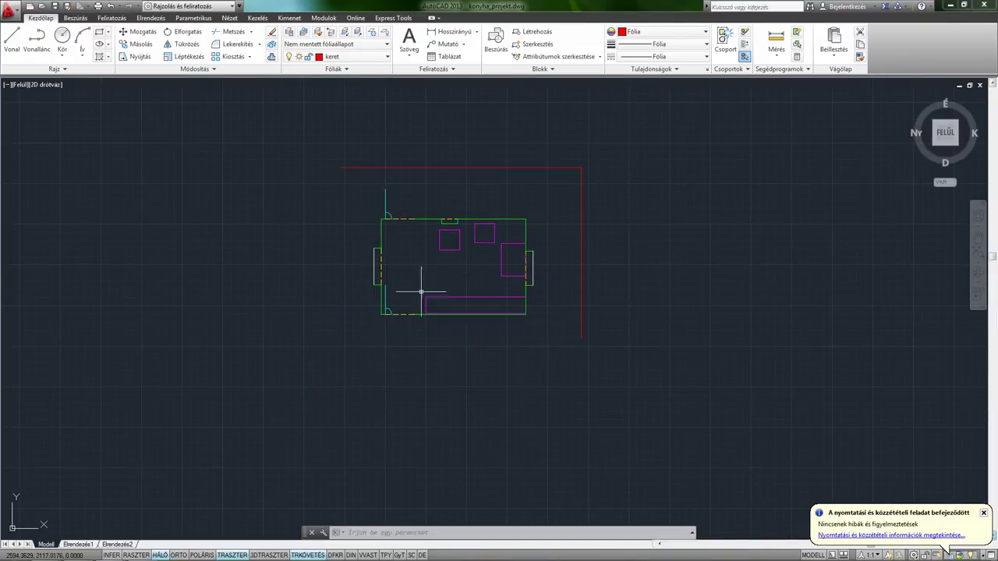
# - Draw the frame's bottom and left sides to close the rectangle
pyautogui.click(12, 39)
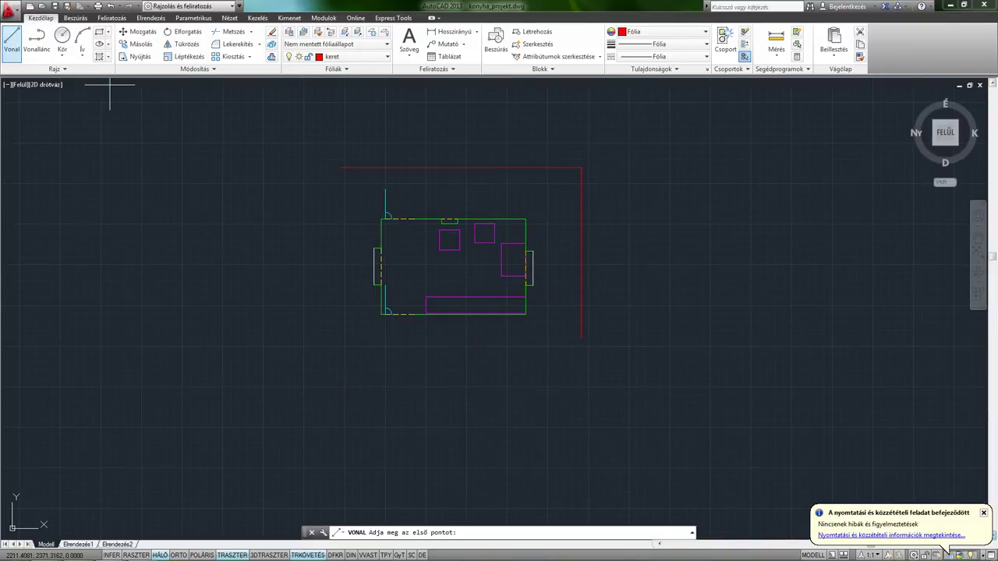
pyautogui.click(581, 338)
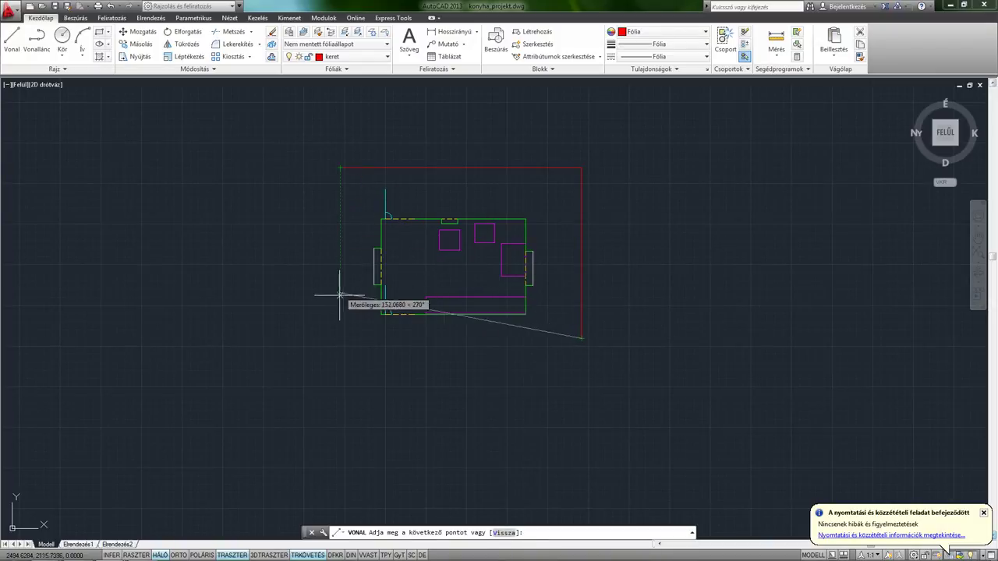
pyautogui.click(340, 338)
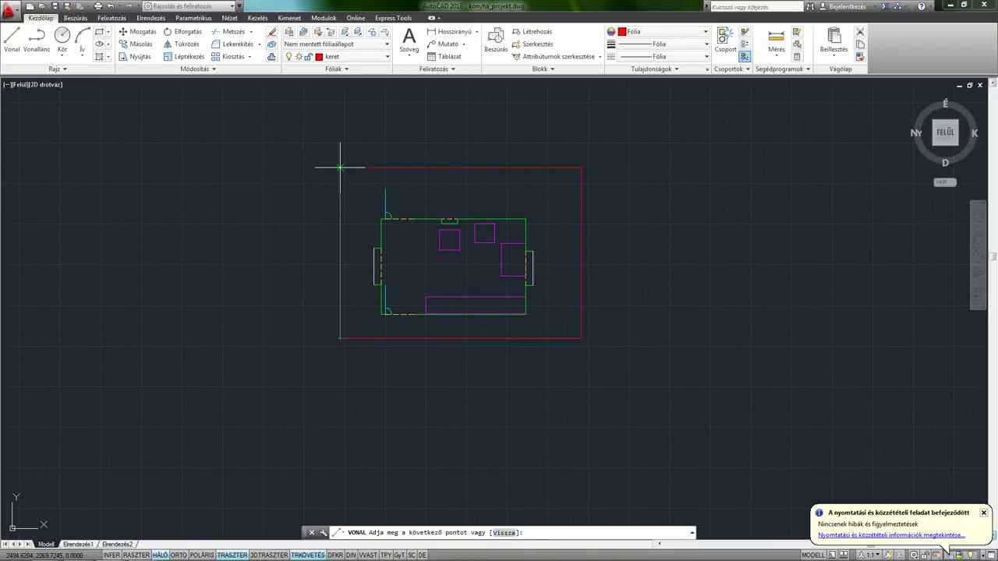
pyautogui.click(328, 166)
# - Load the A4 page setup in the Plot dialog
pyautogui.press('Return')
pyautogui.moveTo(503, 265); pyautogui.dragTo(444, 283, button='middle')
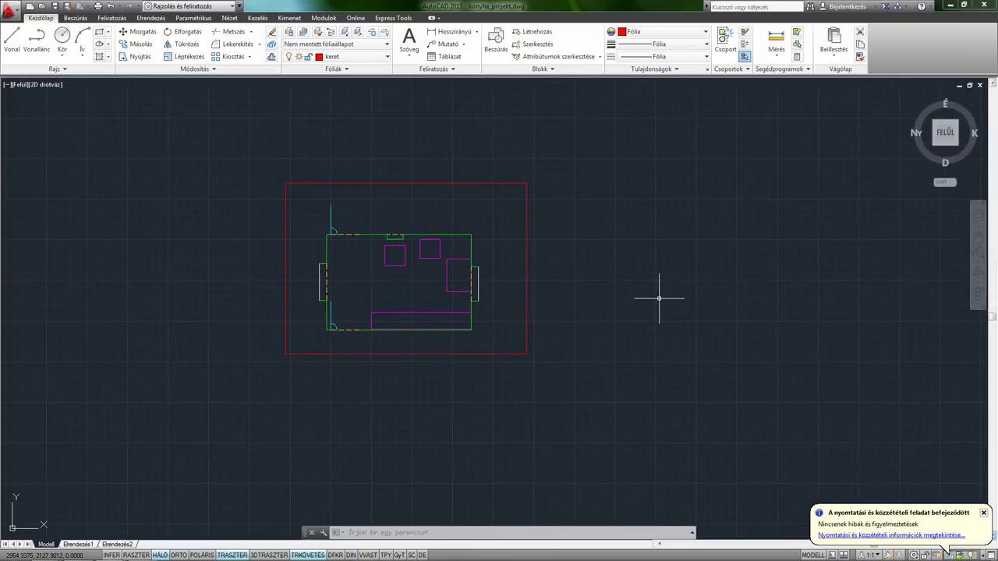
pyautogui.hotkey('ctrl', 'p')
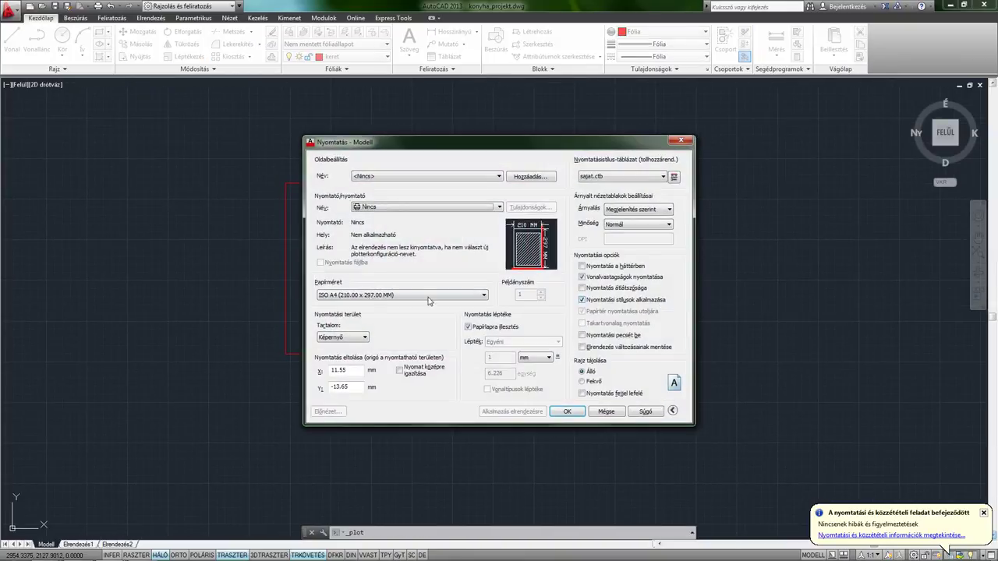
pyautogui.click(417, 176)
pyautogui.click(417, 200)
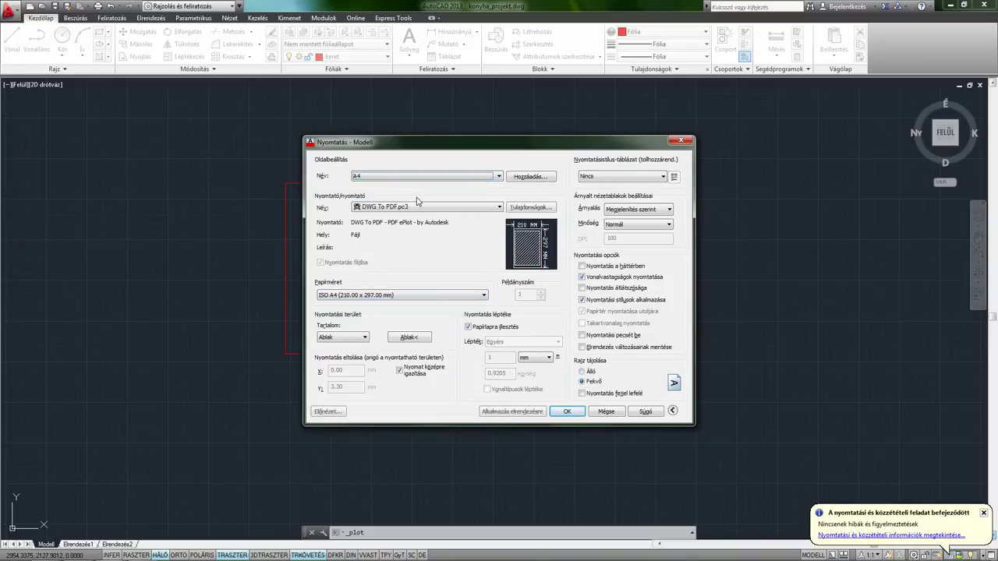
# - Set the plot area to a window picked at the red frame's opposite corners
pyautogui.click(347, 337)
pyautogui.click(340, 362)
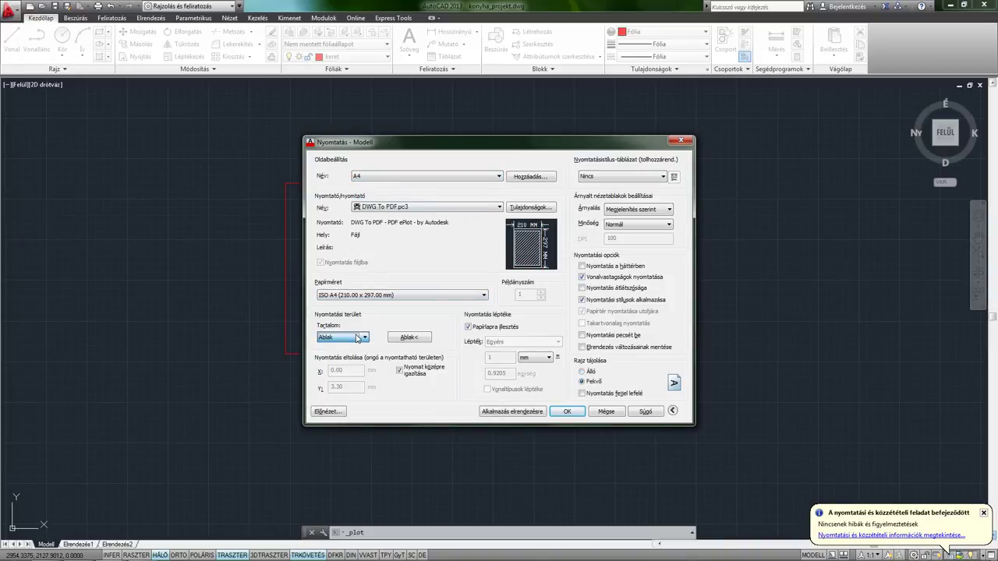
pyautogui.click(409, 337)
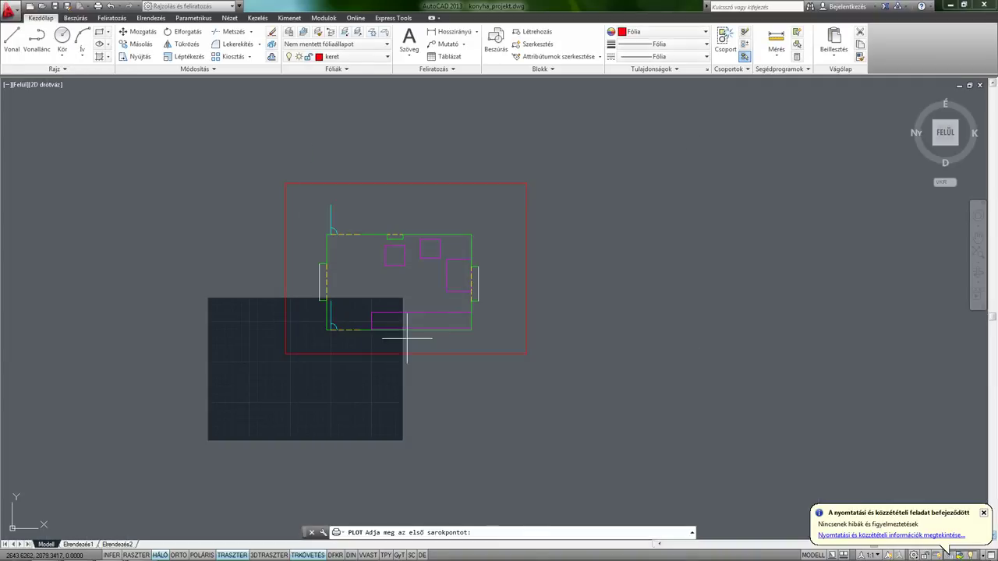
pyautogui.click(286, 183)
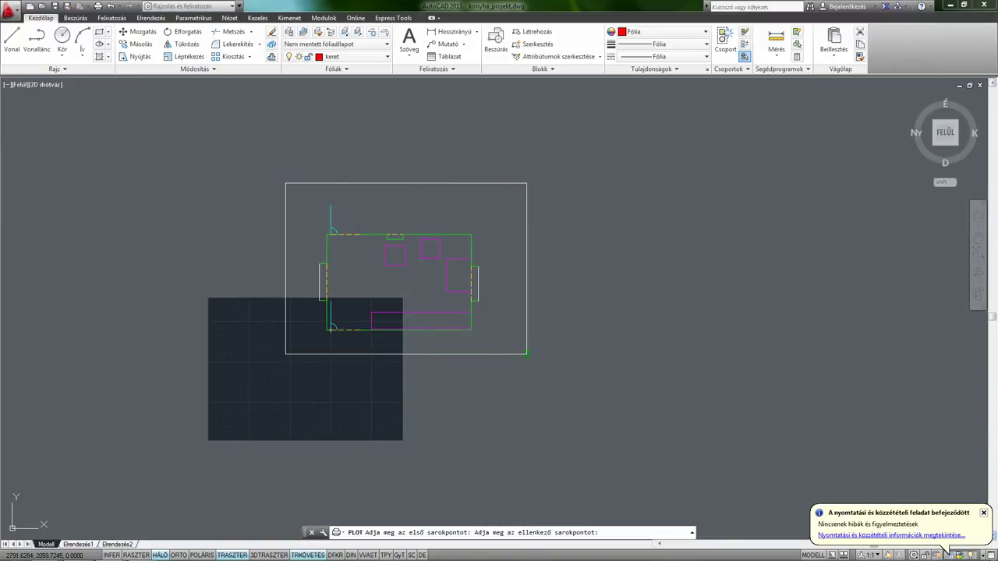
pyautogui.click(527, 353)
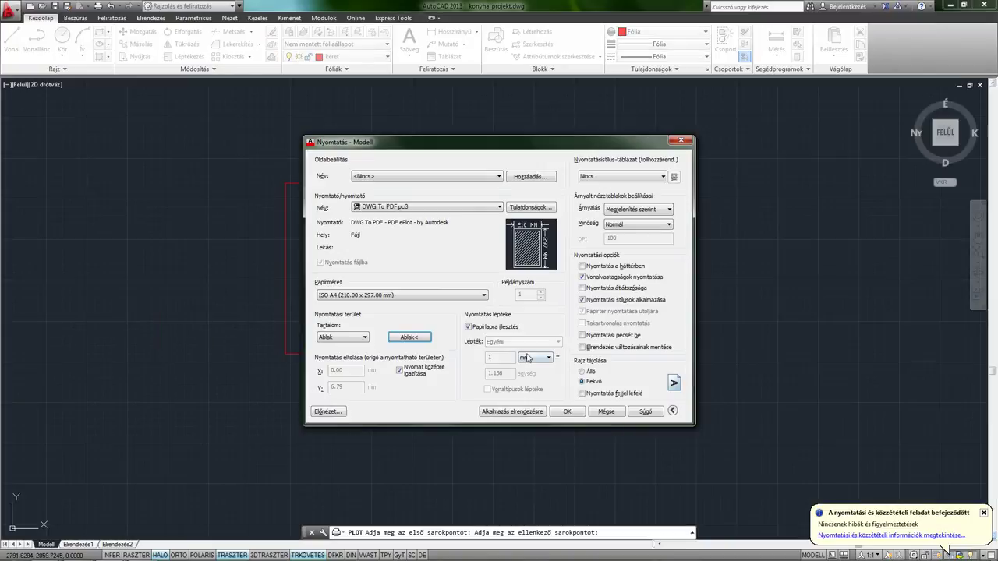
# - Centre the plot, turn off Fit to paper, and use 1:1 scale in landscape
pyautogui.click(412, 375)
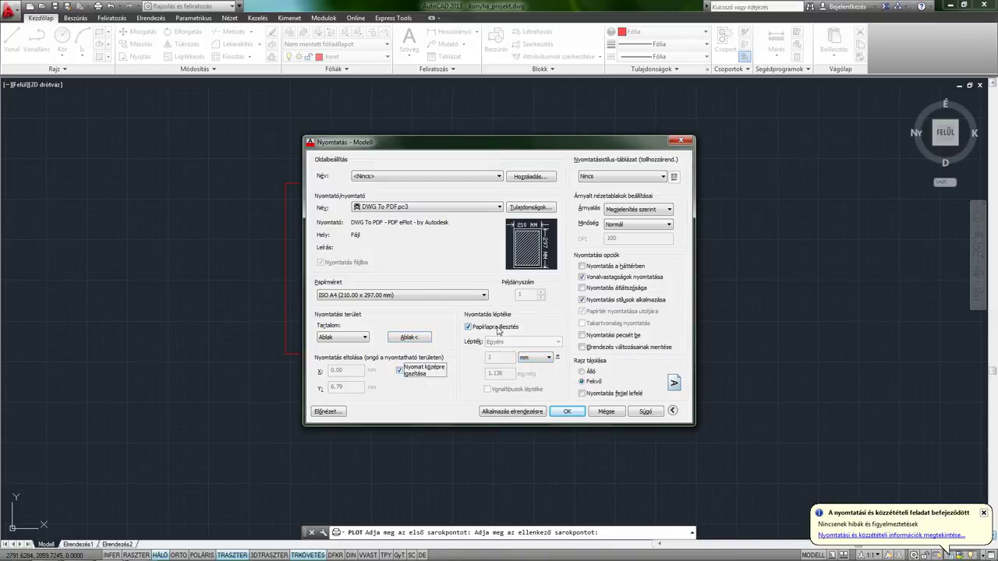
pyautogui.click(497, 329)
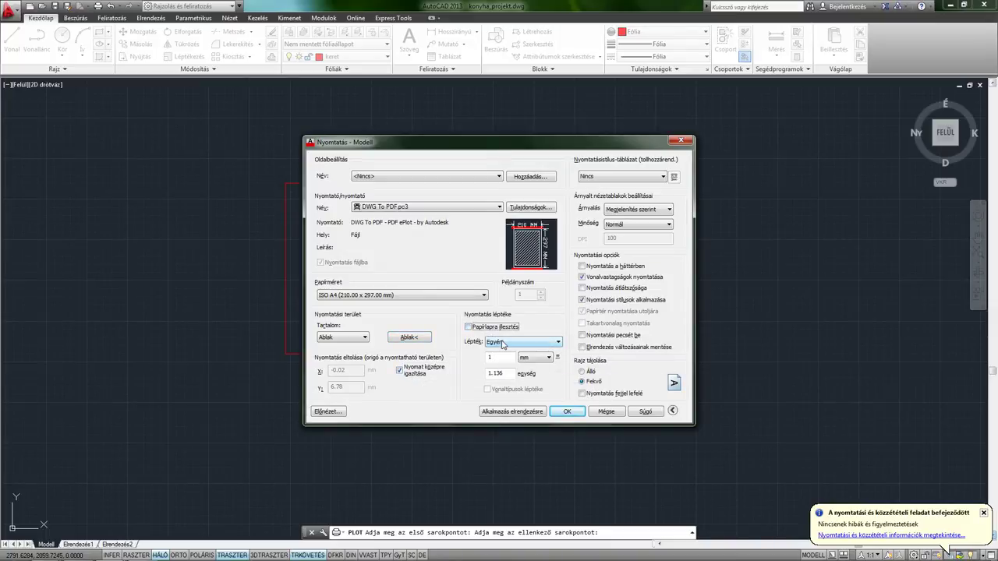
pyautogui.click(503, 344)
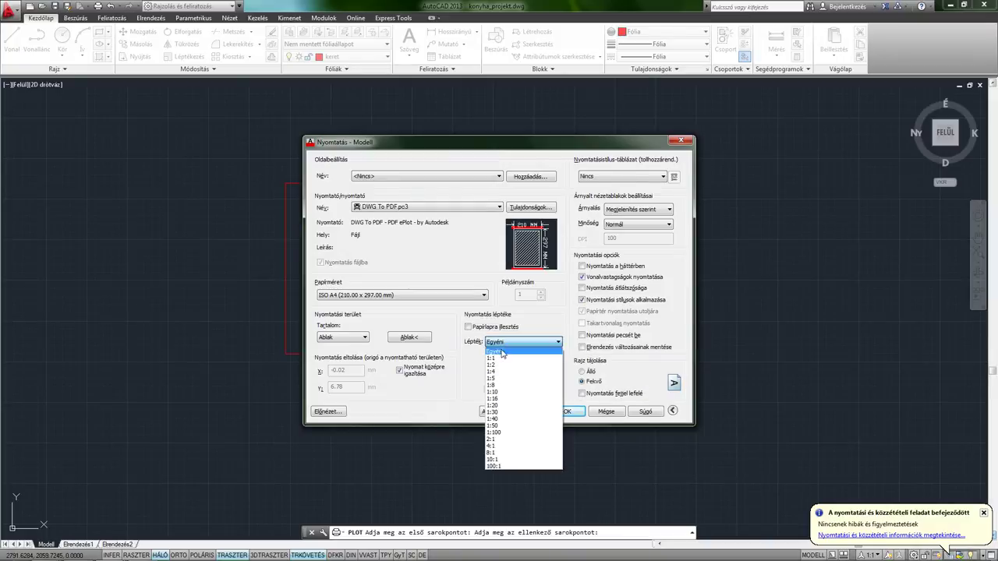
pyautogui.click(503, 360)
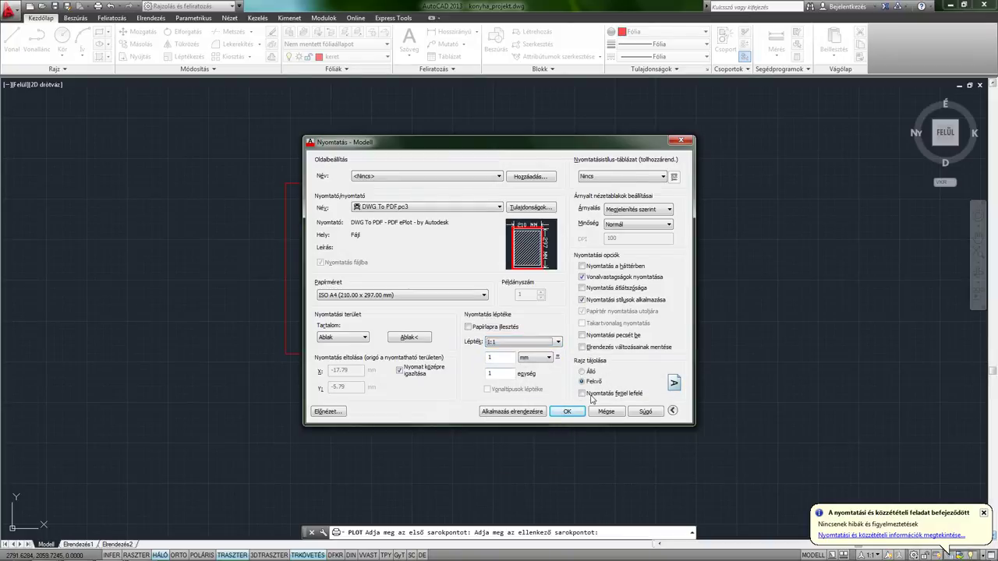
pyautogui.moveTo(586, 372)
pyautogui.click(591, 379)
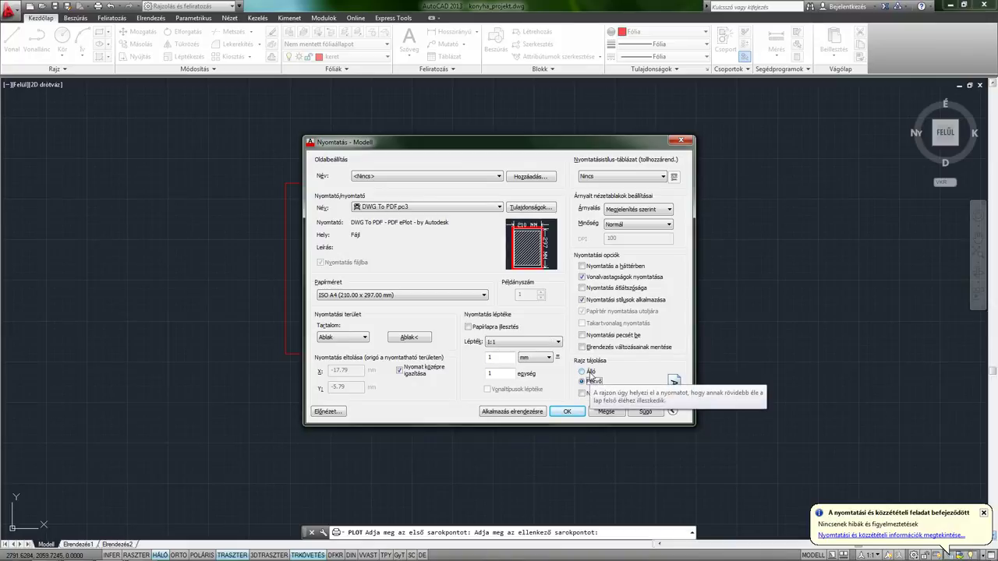
# - Preview the plot, then back out of the first plotting attempt
pyautogui.click(332, 412)
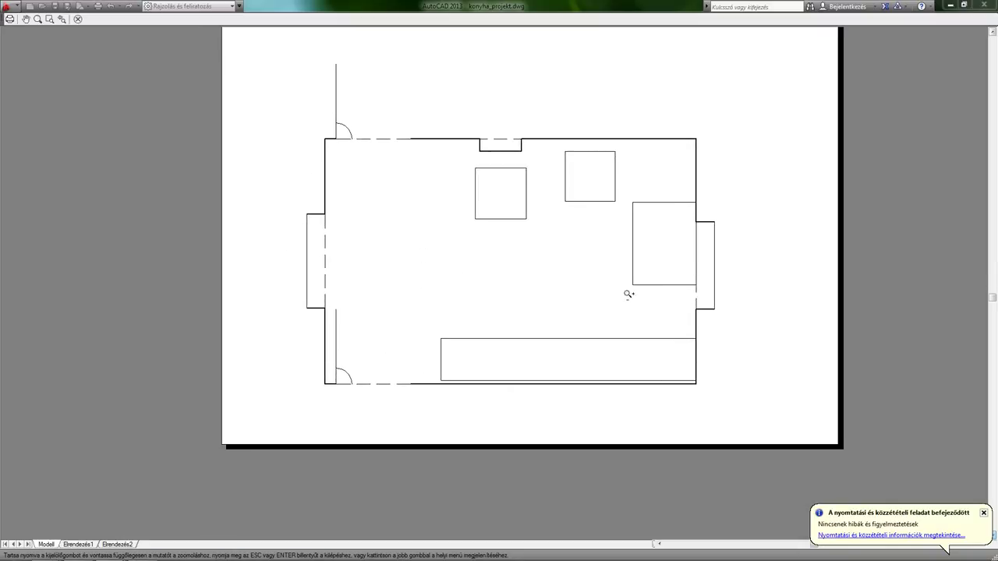
pyautogui.scroll(-2, 472, 317)
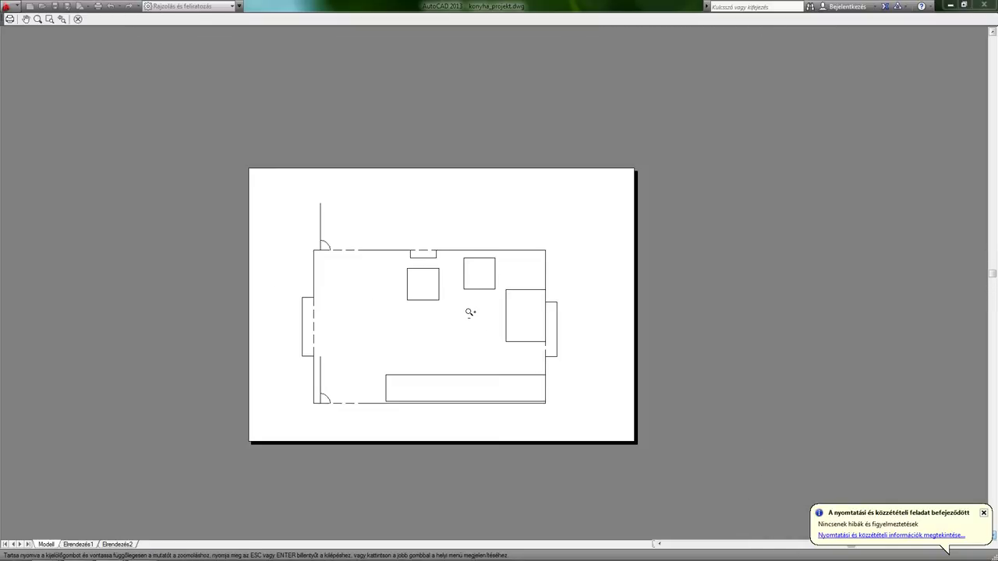
pyautogui.scroll(2, 471, 313)
pyautogui.press('Escape')
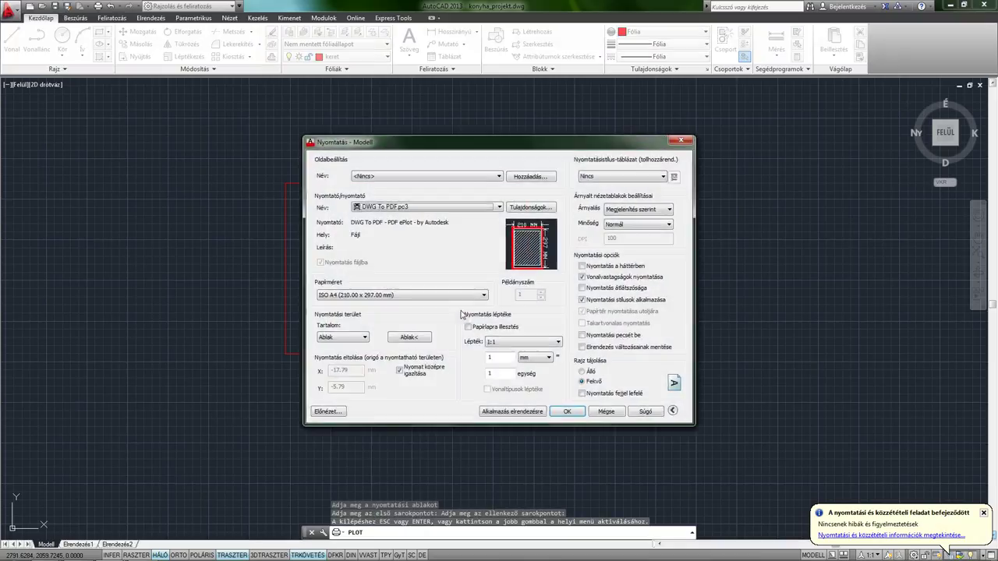
pyautogui.click(564, 414)
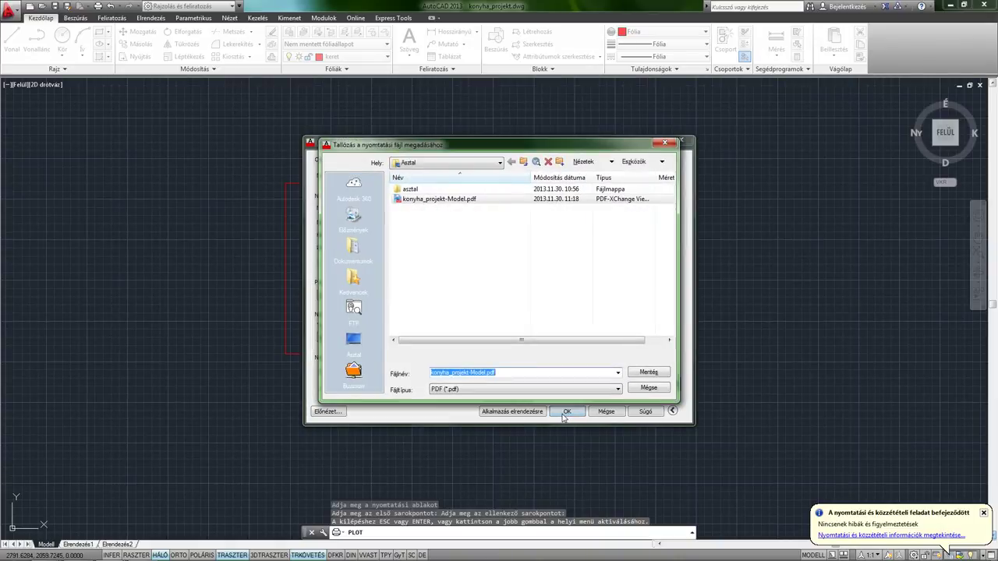
pyautogui.press('Escape')
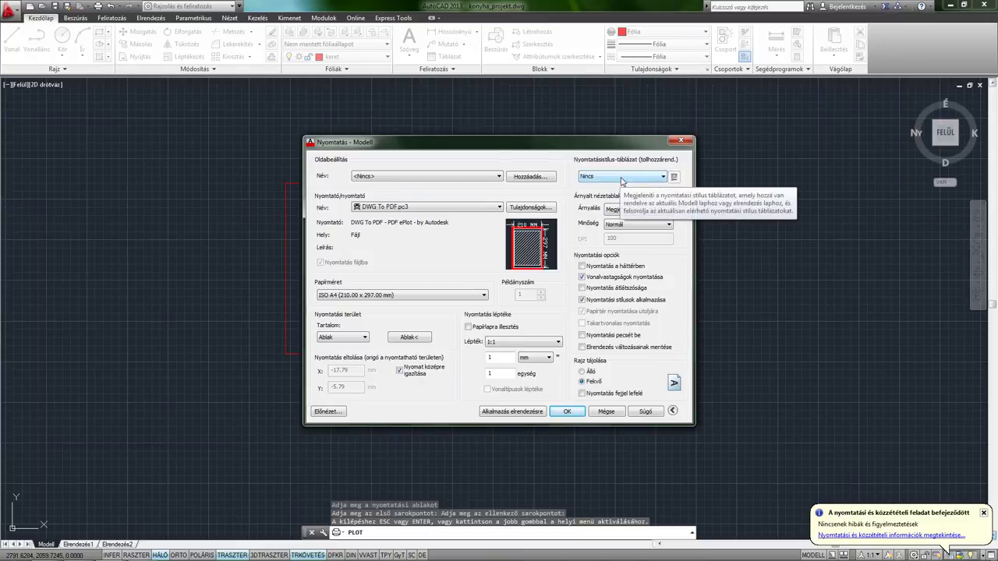
# - Assign sajat.ctb, save changes to the layout, and plot to konyha_projekt-Model.pdf
pyautogui.click(622, 178)
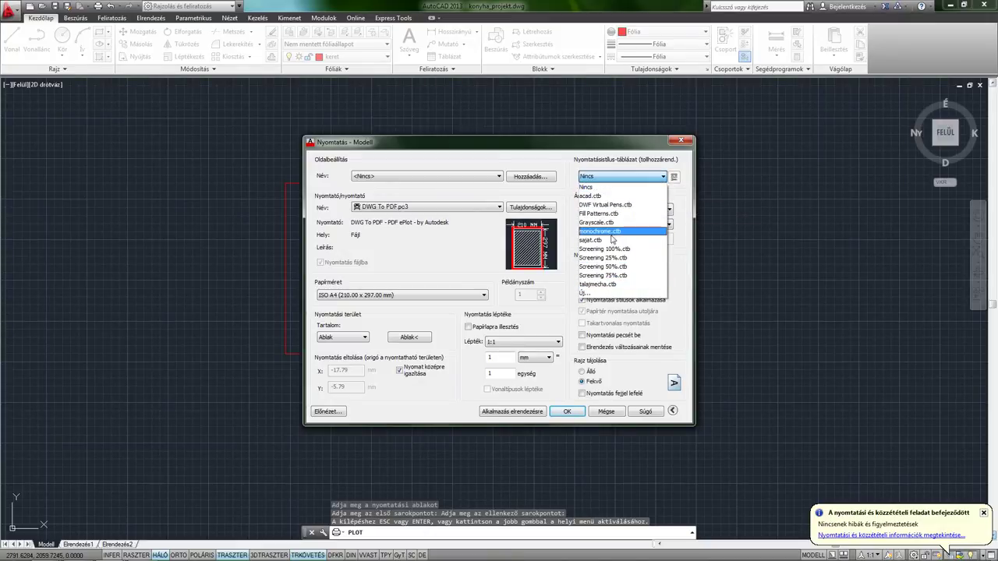
pyautogui.click(613, 240)
pyautogui.click(546, 312)
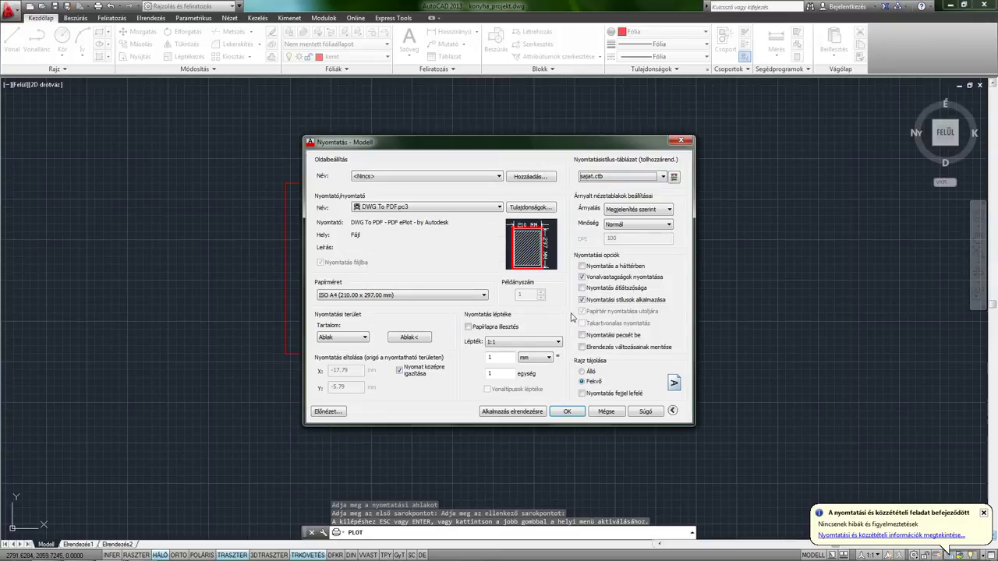
pyautogui.click(393, 176)
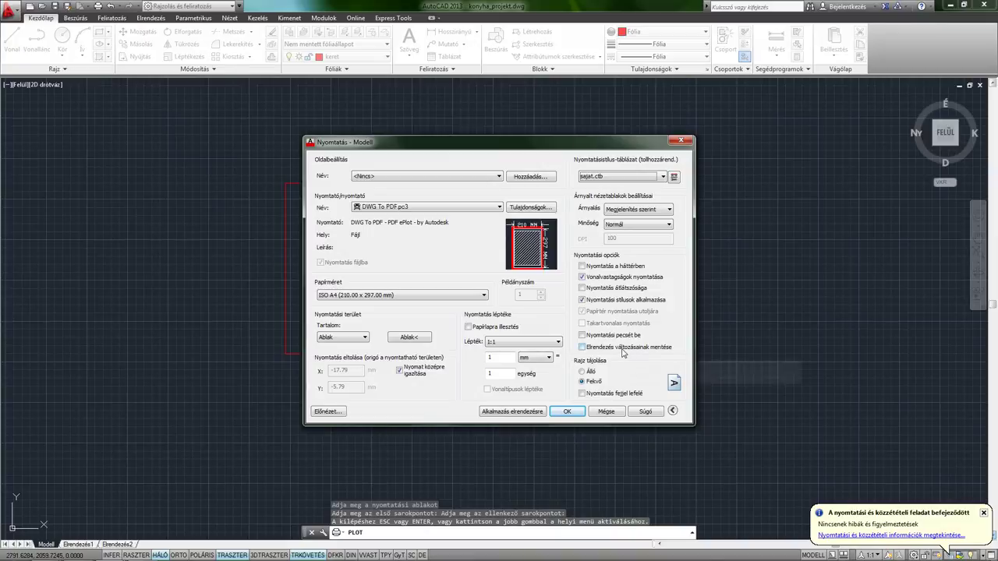
pyautogui.click(623, 354)
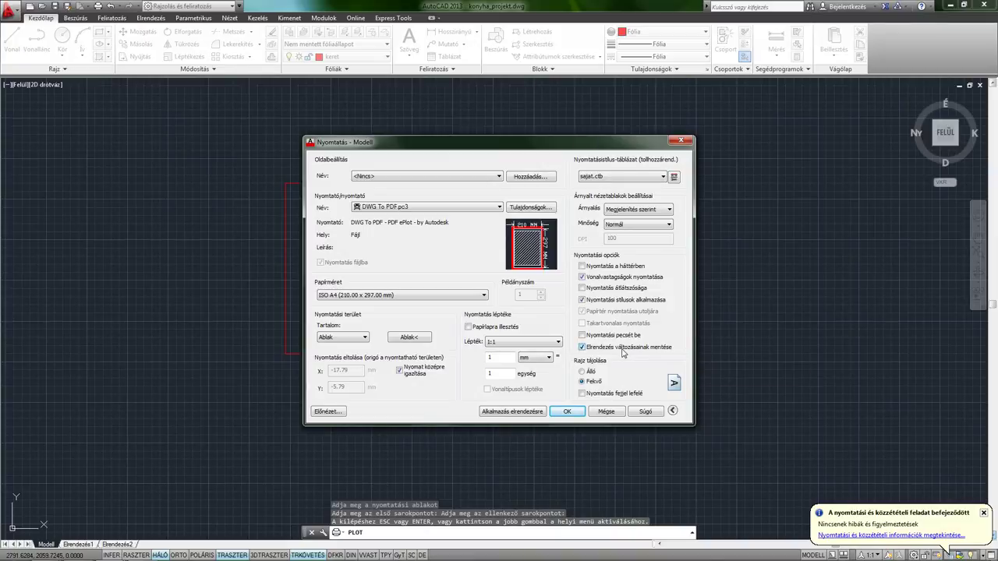
pyautogui.click(567, 412)
pyautogui.click(441, 199)
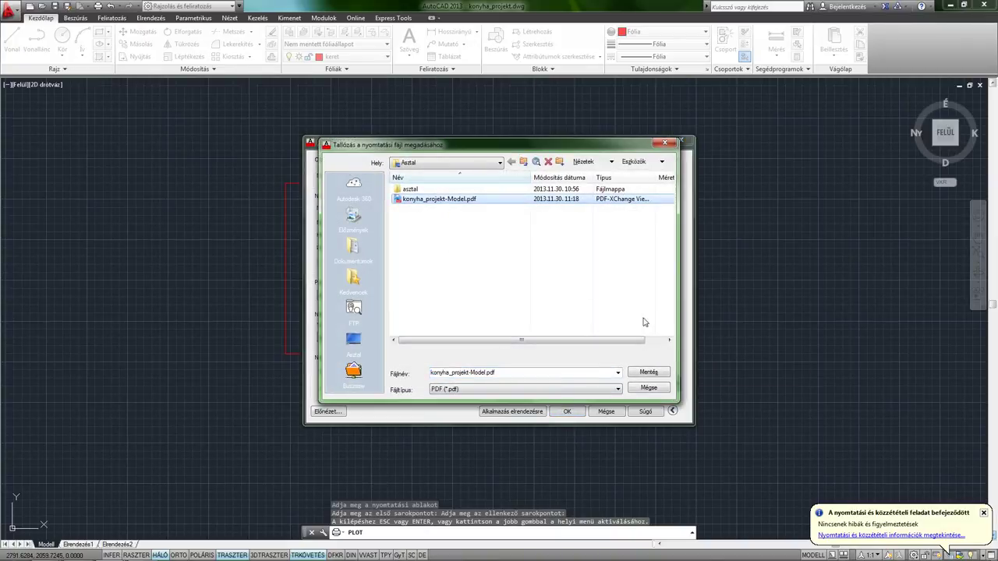
pyautogui.click(649, 372)
# - Confirm overwriting the PDF, then close the document and PDF-XChange Viewer
pyautogui.click(552, 297)
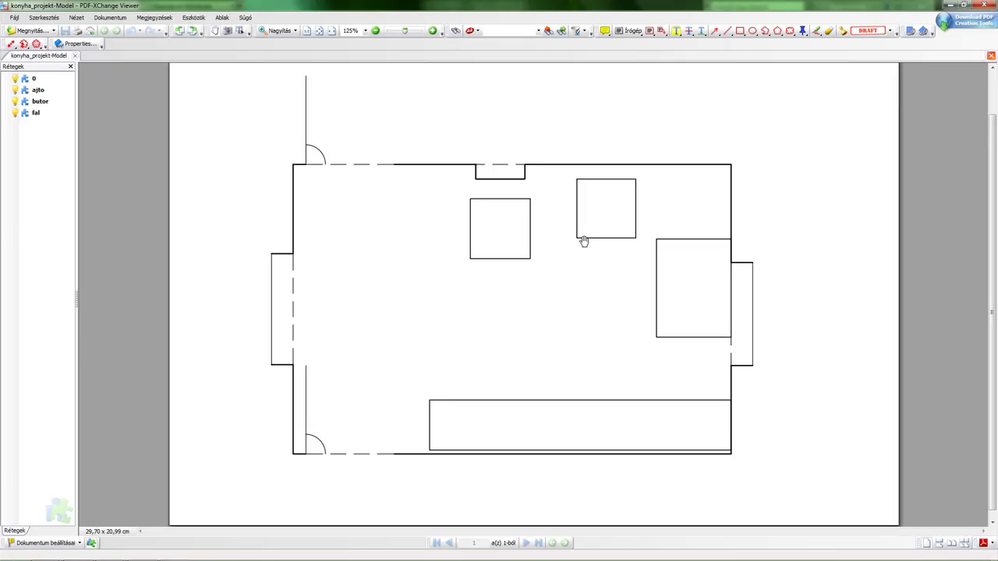
pyautogui.click(75, 55)
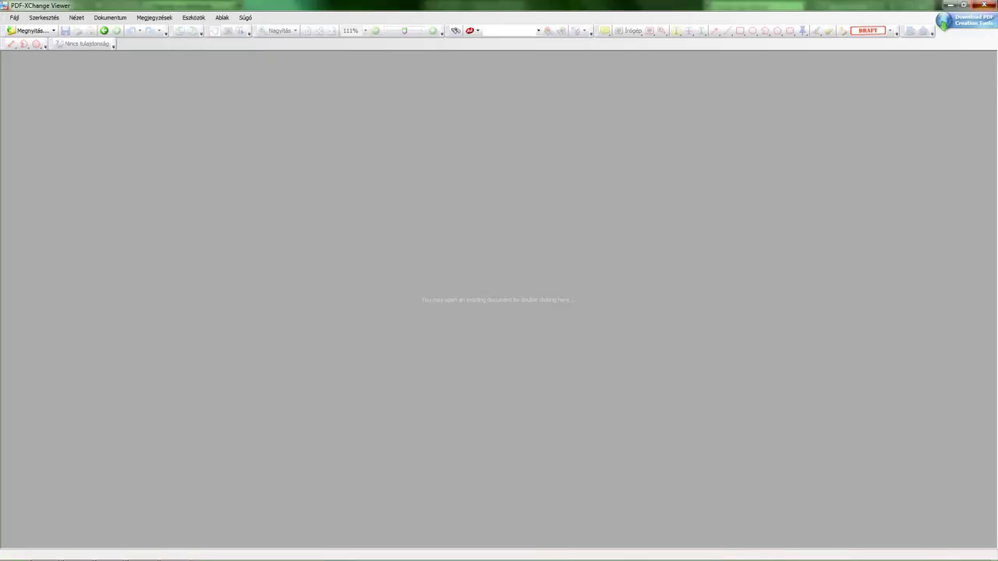
pyautogui.click(984, 6)
# - Set the offset distance to 20 and offset the top and left frame edges inward
pyautogui.scroll(2, 375, 172)
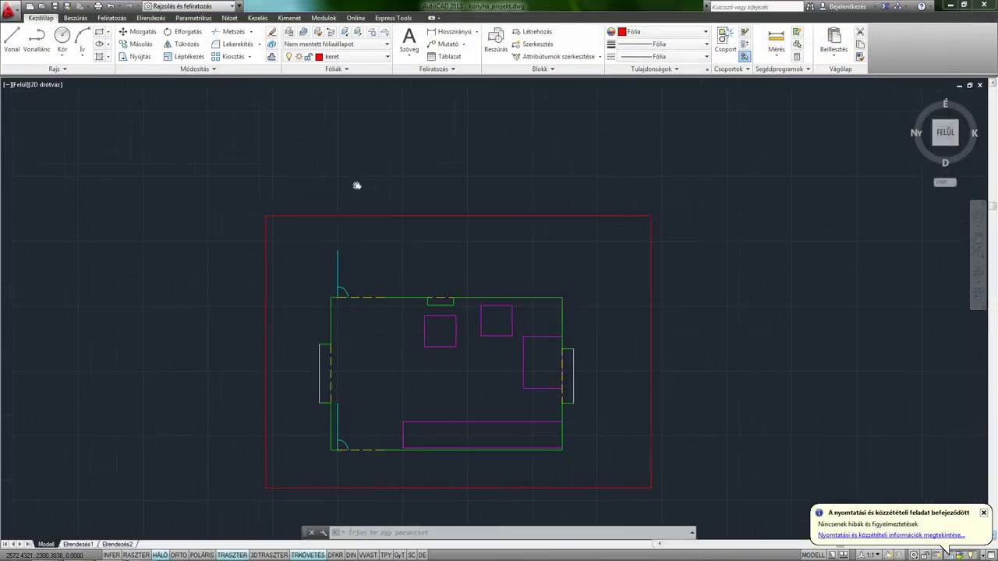
pyautogui.write('p')
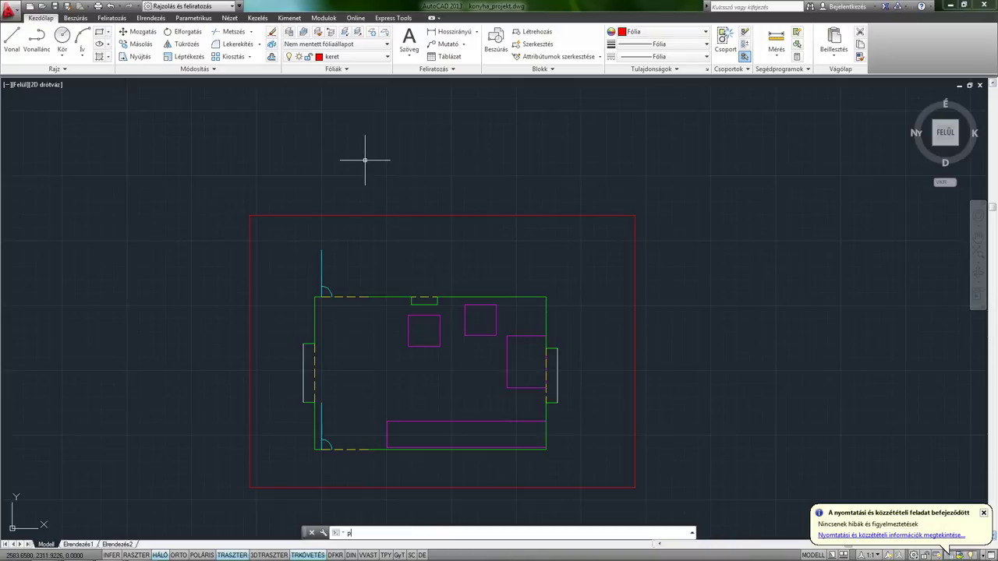
pyautogui.press('Return')
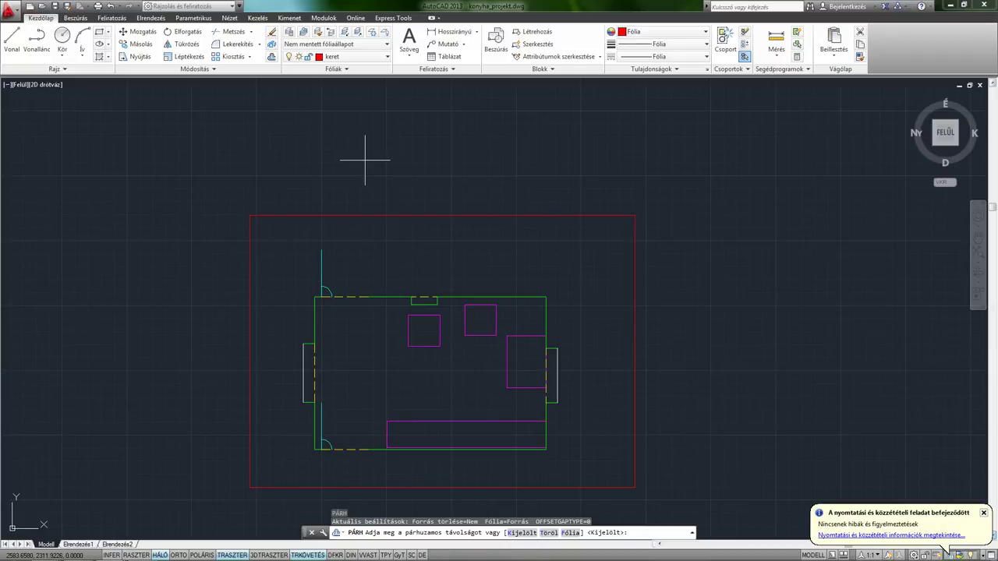
pyautogui.press('Escape')
pyautogui.write('p')
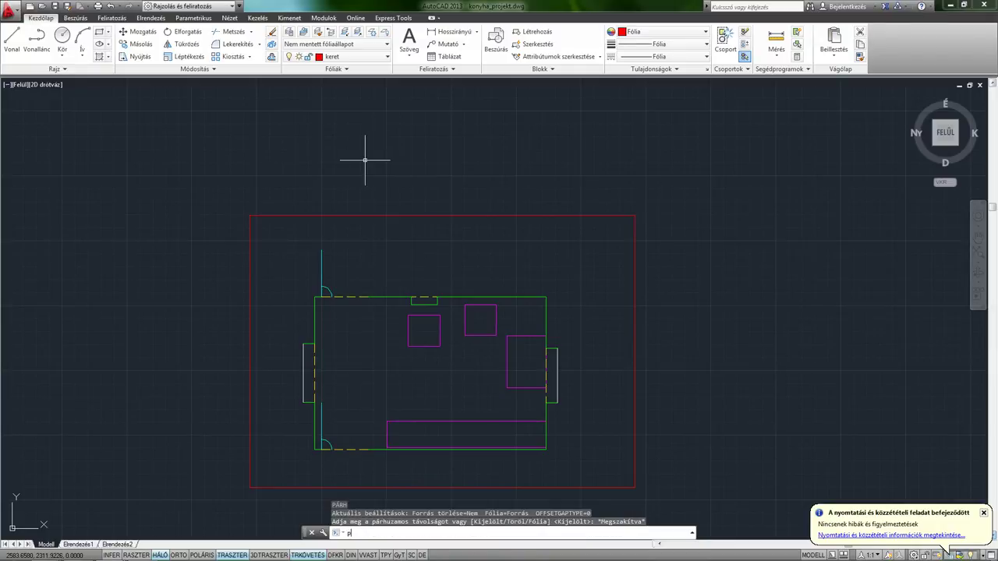
pyautogui.press('Return')
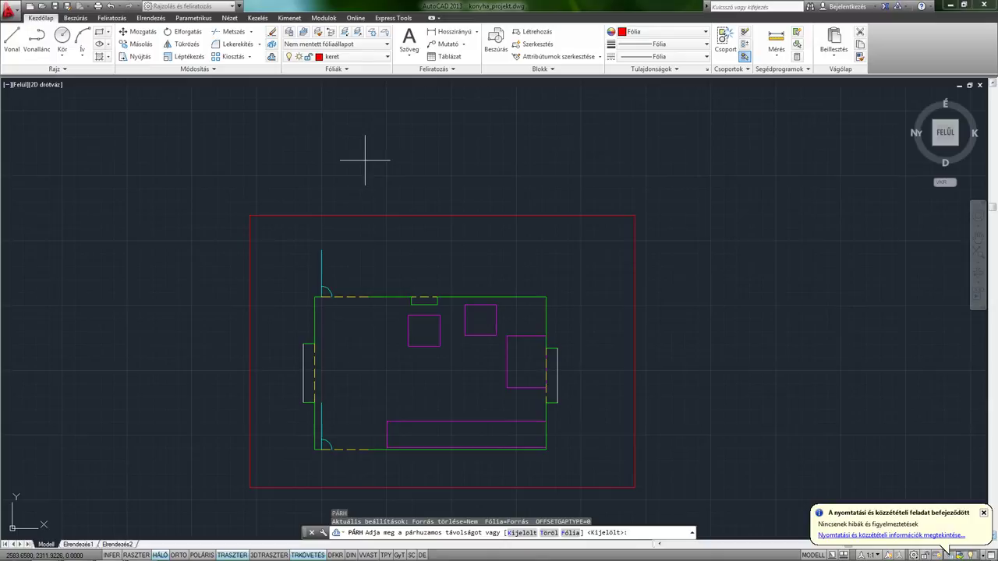
pyautogui.write('20')
pyautogui.press('Return')
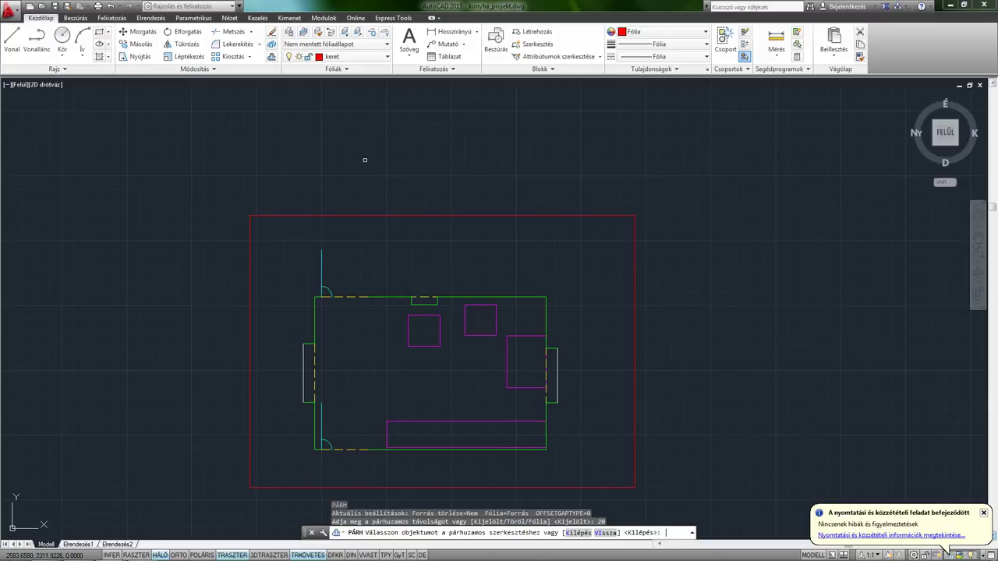
pyautogui.click(421, 217)
pyautogui.click(420, 236)
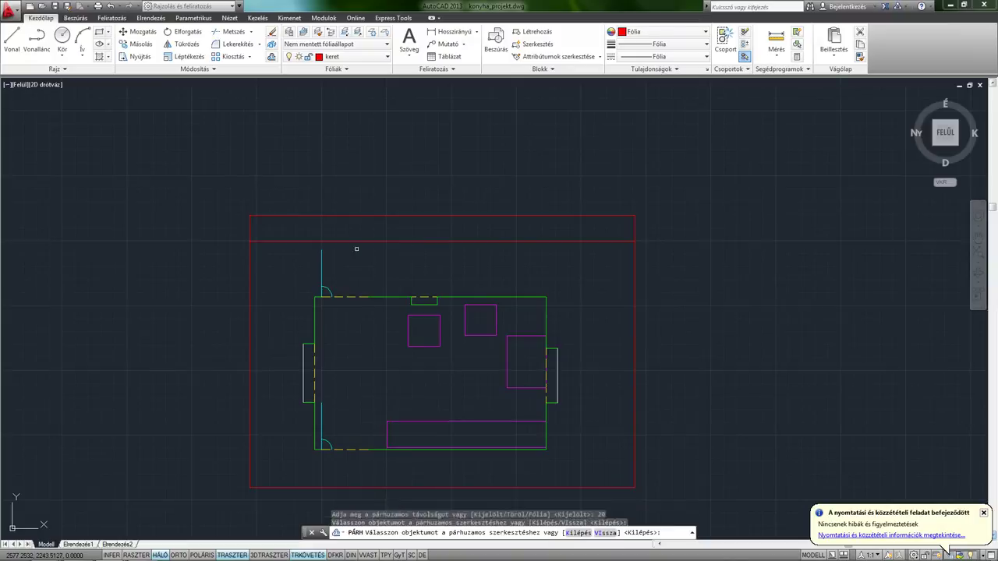
pyautogui.click(250, 278)
pyautogui.click(285, 287)
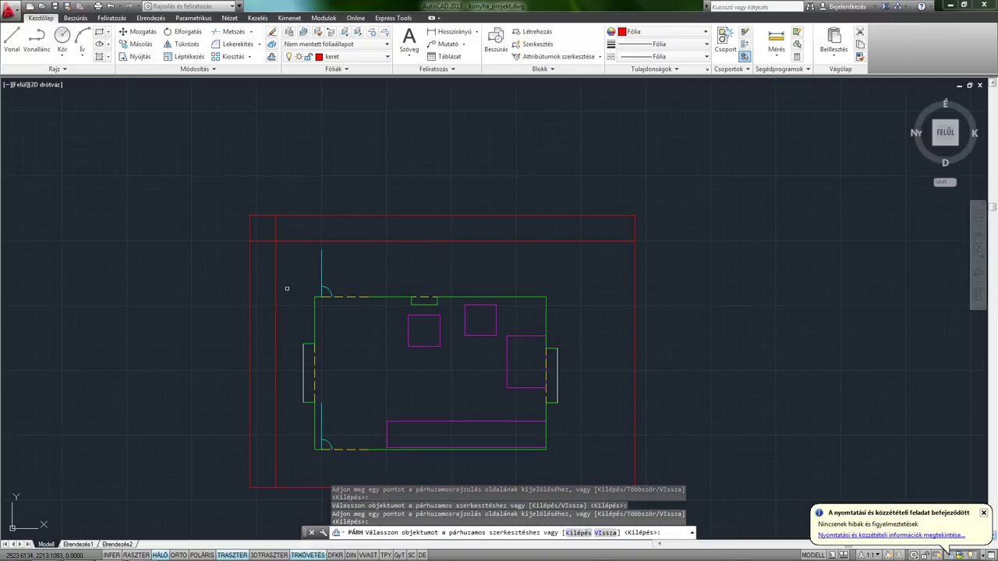
# - Offset the bottom and right frame edges 20 units inward
pyautogui.moveTo(408, 465); pyautogui.dragTo(384, 408, button='middle')
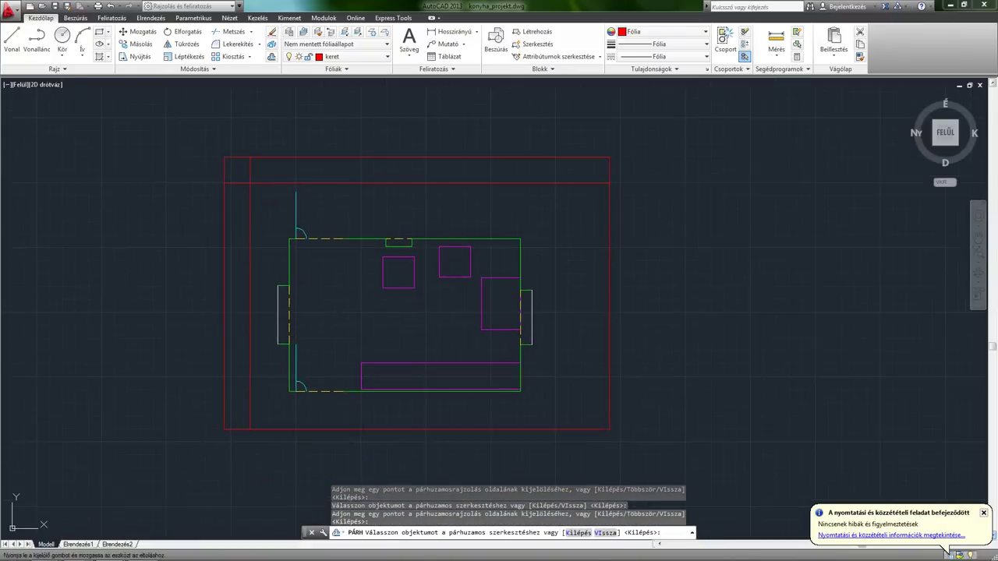
pyautogui.click(329, 427)
pyautogui.click(644, 343)
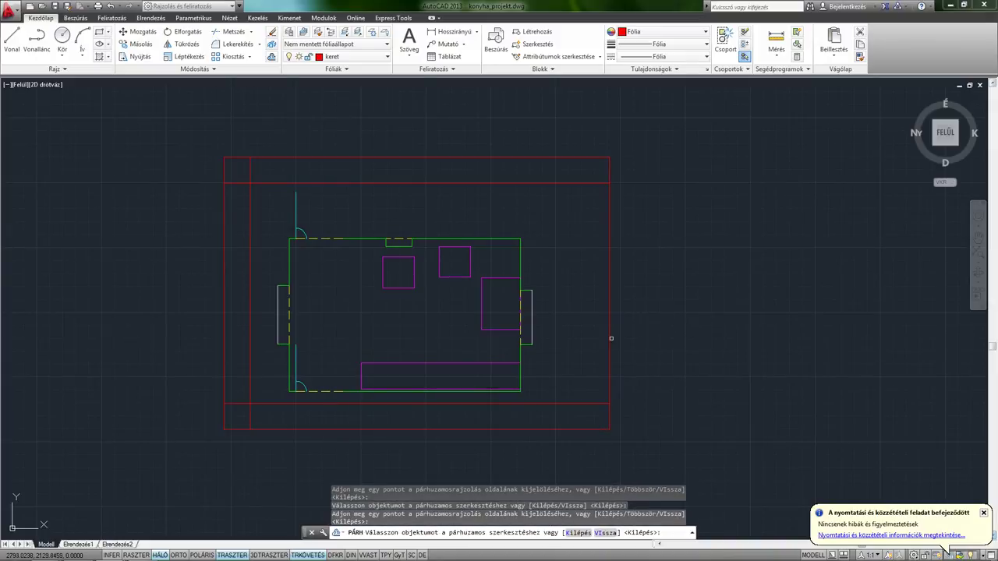
pyautogui.click(611, 338)
pyautogui.click(589, 343)
# - Make butor the current layer
pyautogui.press('Escape')
pyautogui.press('Escape')
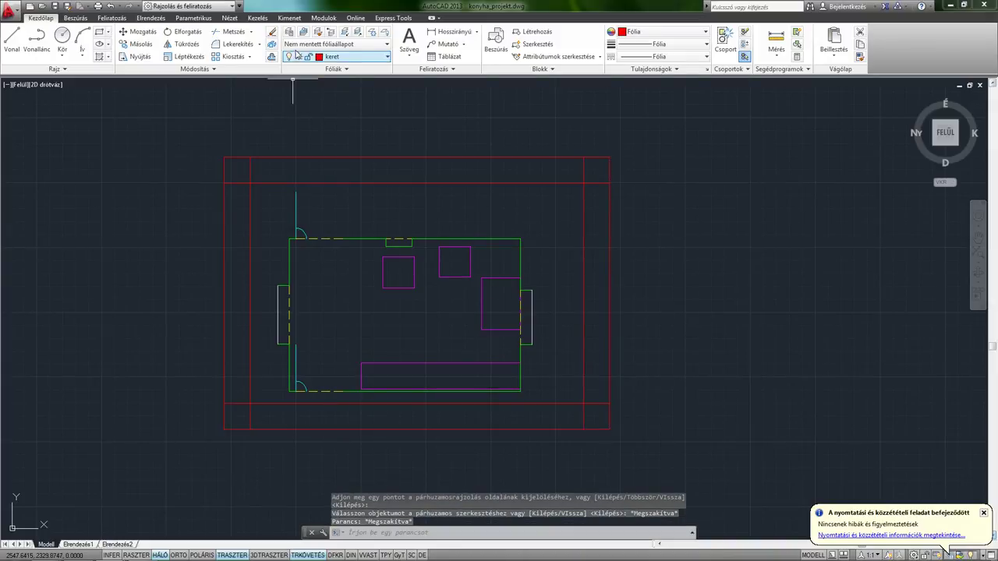
pyautogui.click(316, 57)
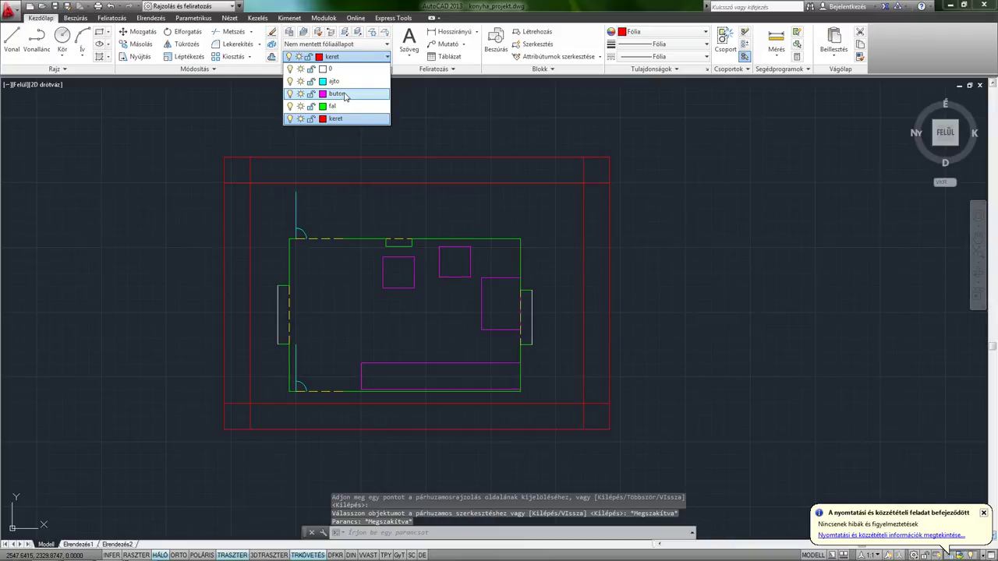
pyautogui.click(346, 94)
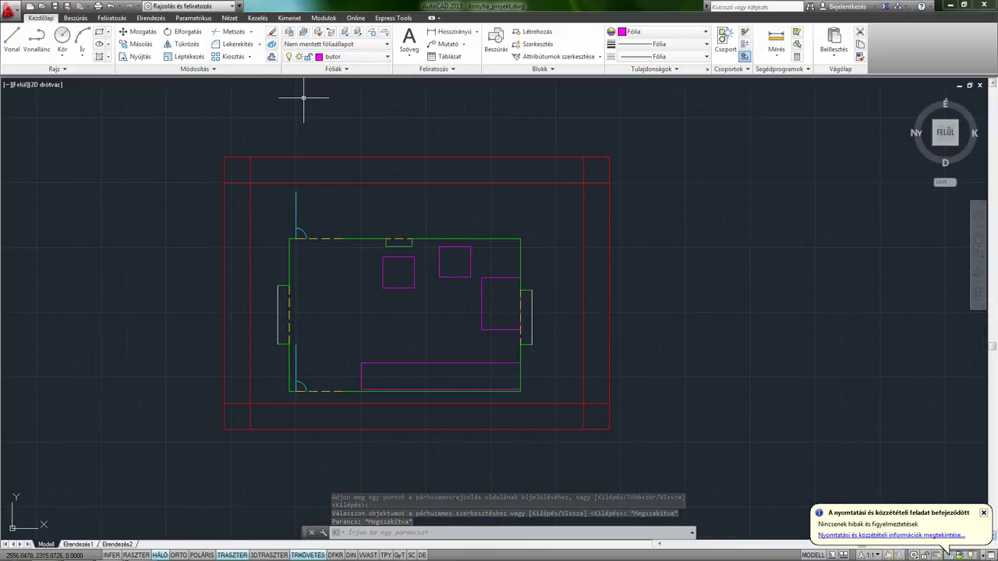
# - Draw a closed polyline rectangle through the four inner frame corners
pyautogui.write('pl')
pyautogui.press('Return')
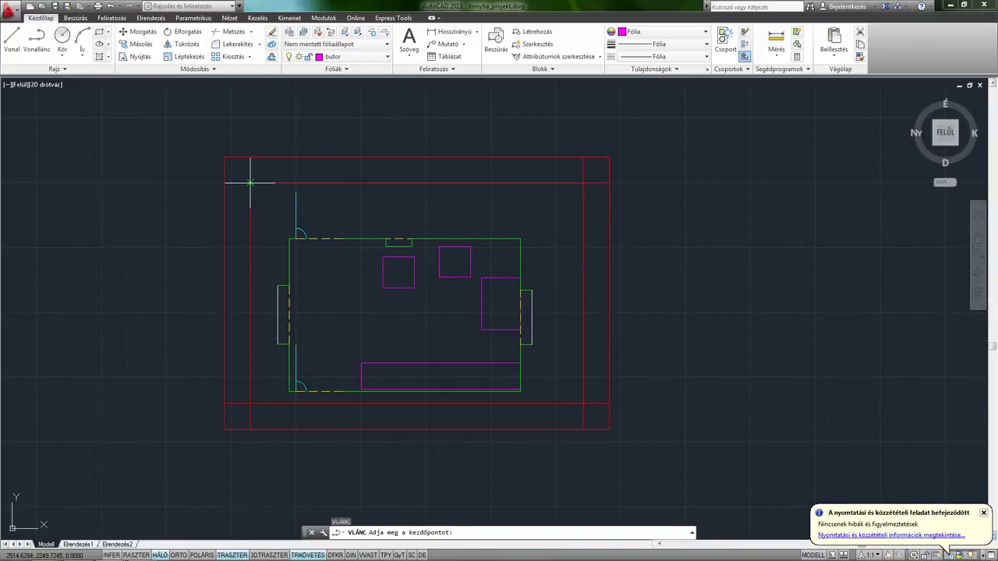
pyautogui.click(249, 184)
pyautogui.click(249, 403)
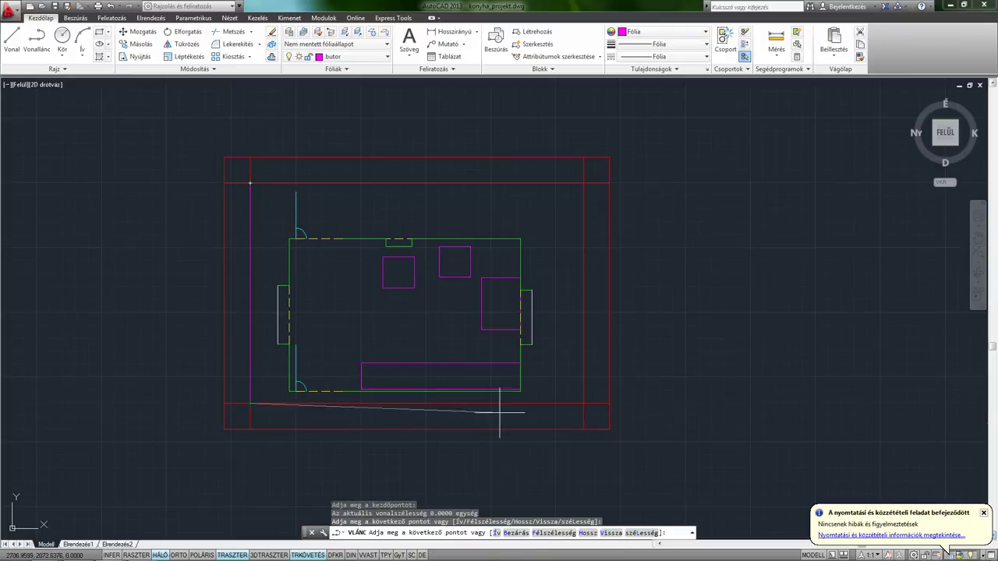
pyautogui.click(583, 404)
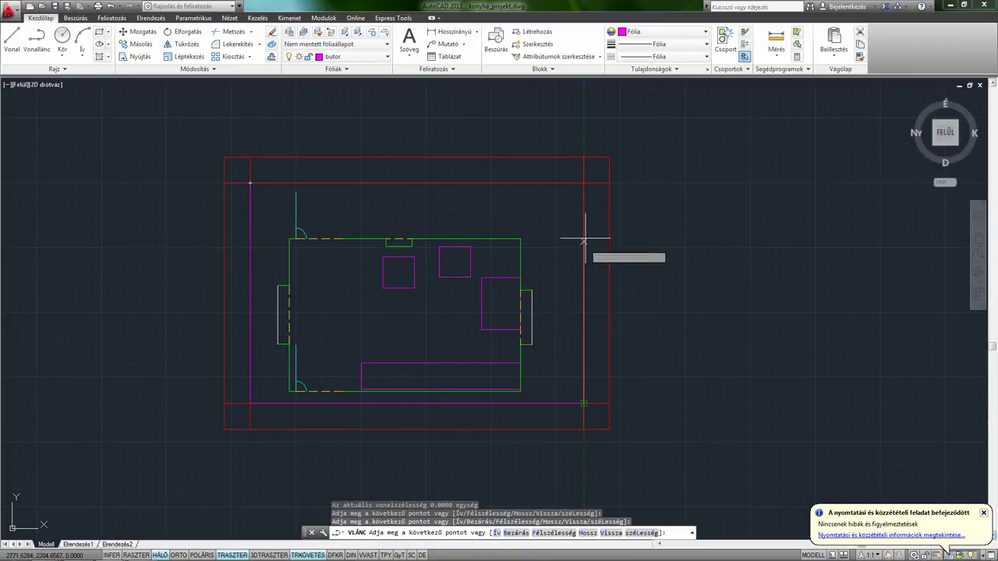
pyautogui.click(583, 184)
pyautogui.click(250, 183)
pyautogui.press('Escape')
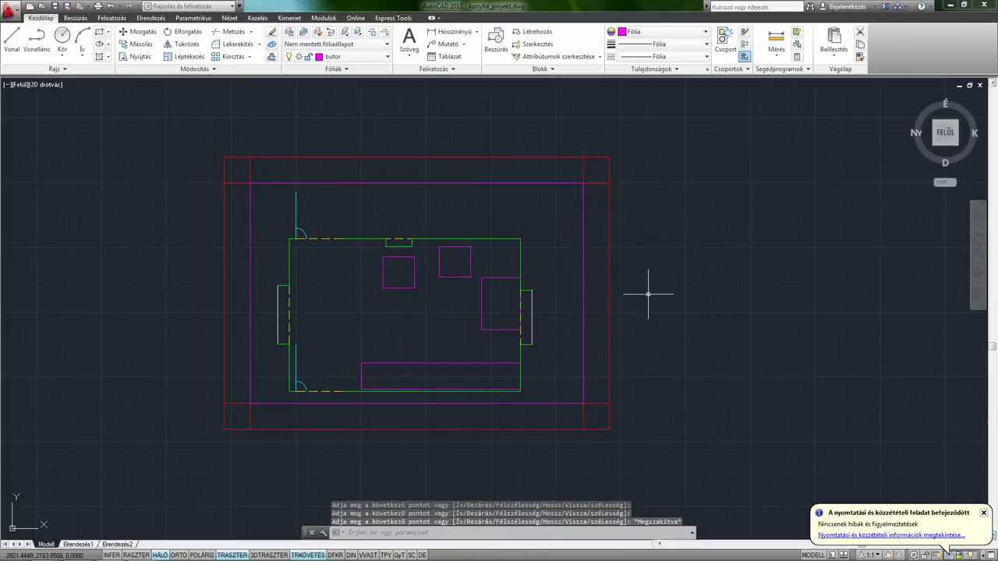
pyautogui.scroll(1, 691, 283)
pyautogui.scroll(-1, 725, 289)
# - Preview the plot and select ISO A4 (297.00 x 210.00 mm) paper
pyautogui.hotkey('ctrl', 'p')
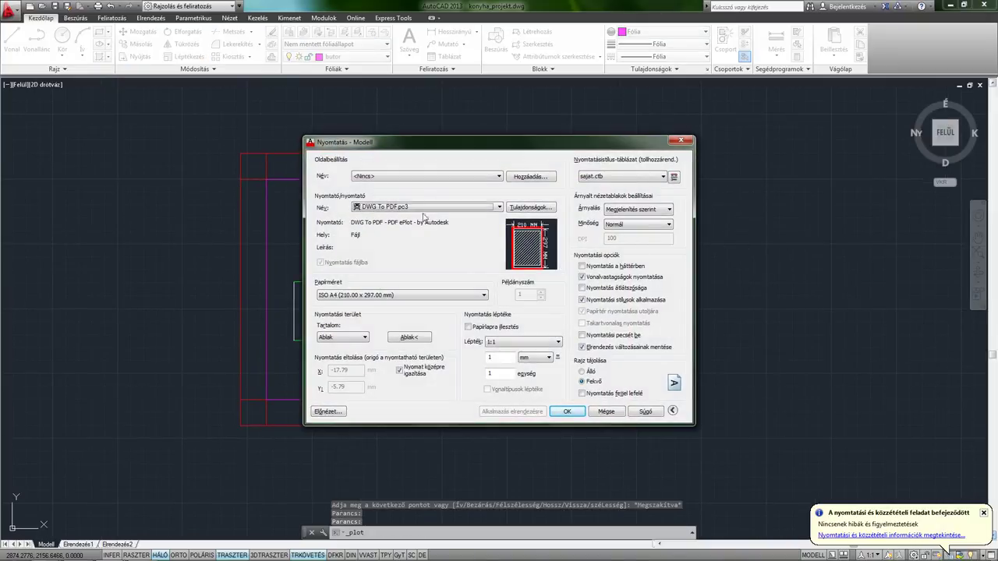
pyautogui.click(328, 411)
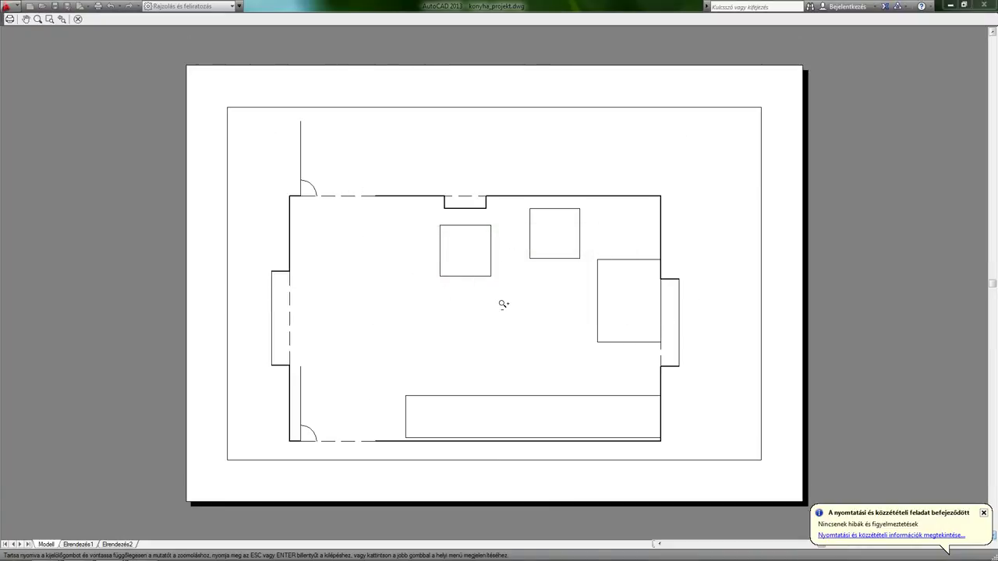
pyautogui.press('Escape')
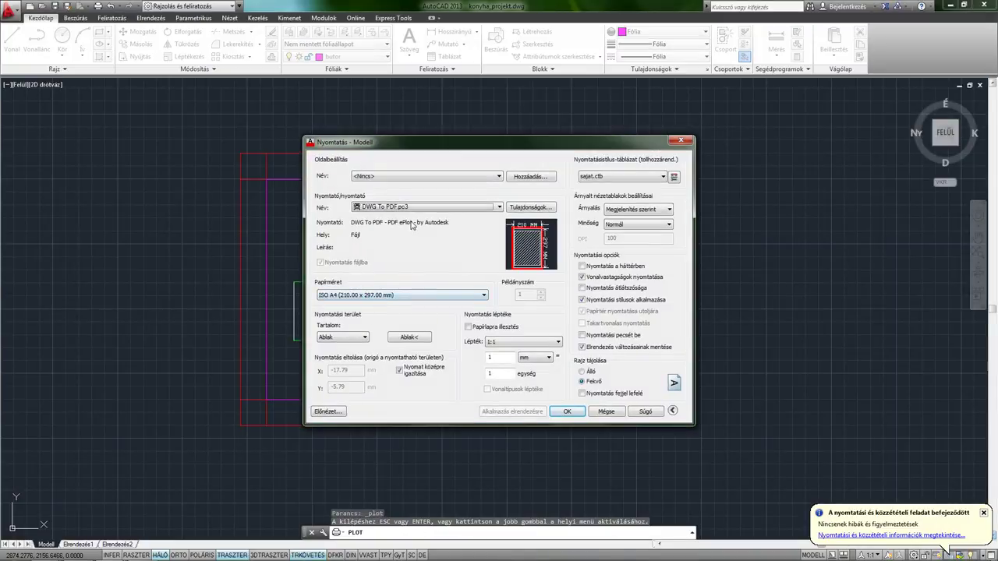
pyautogui.click(390, 295)
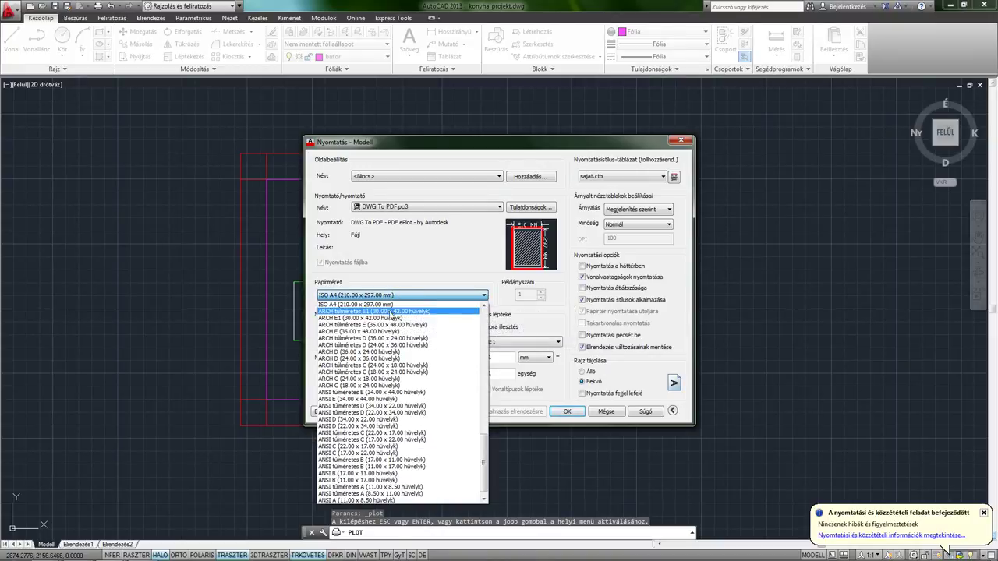
pyautogui.scroll(1, 409, 330)
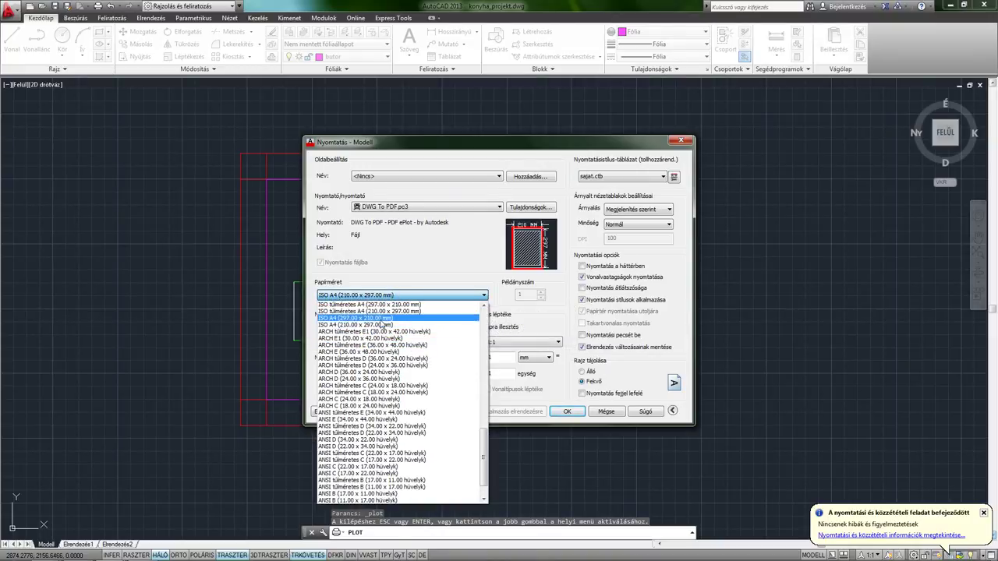
pyautogui.click(376, 320)
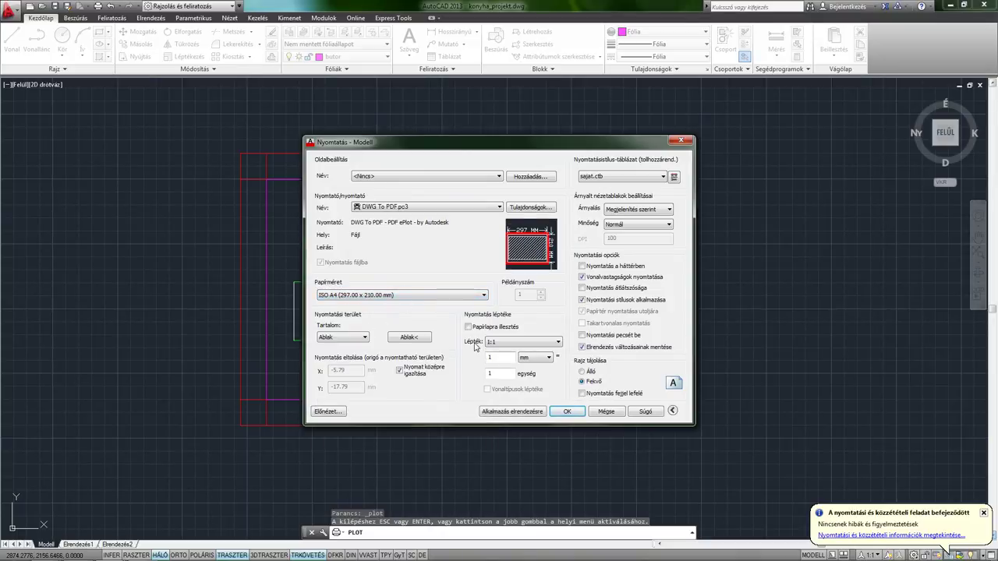
# - Pick a new plot window around the red frame's opposite corners
pyautogui.click(398, 336)
pyautogui.click(241, 154)
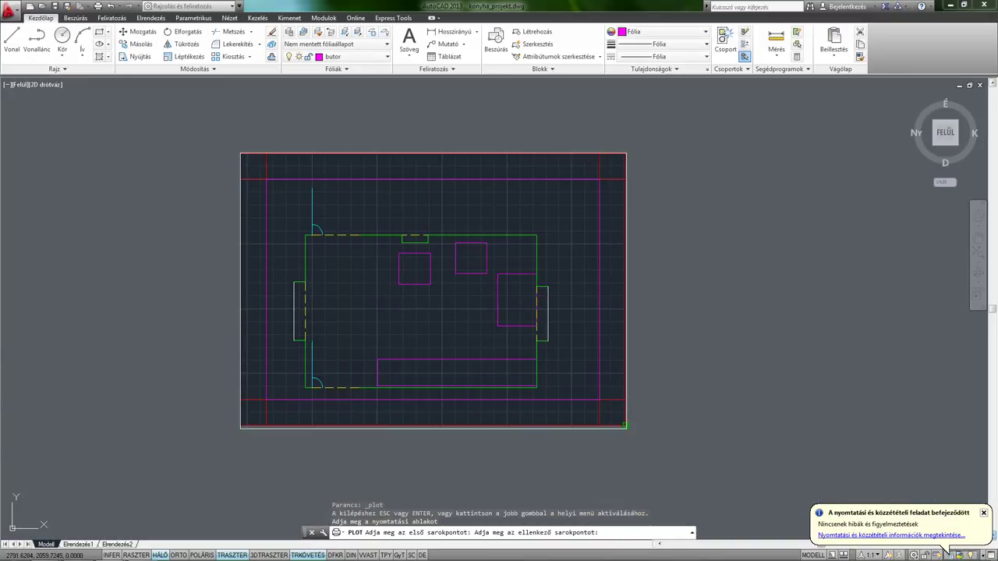
pyautogui.scroll(5, 625, 426)
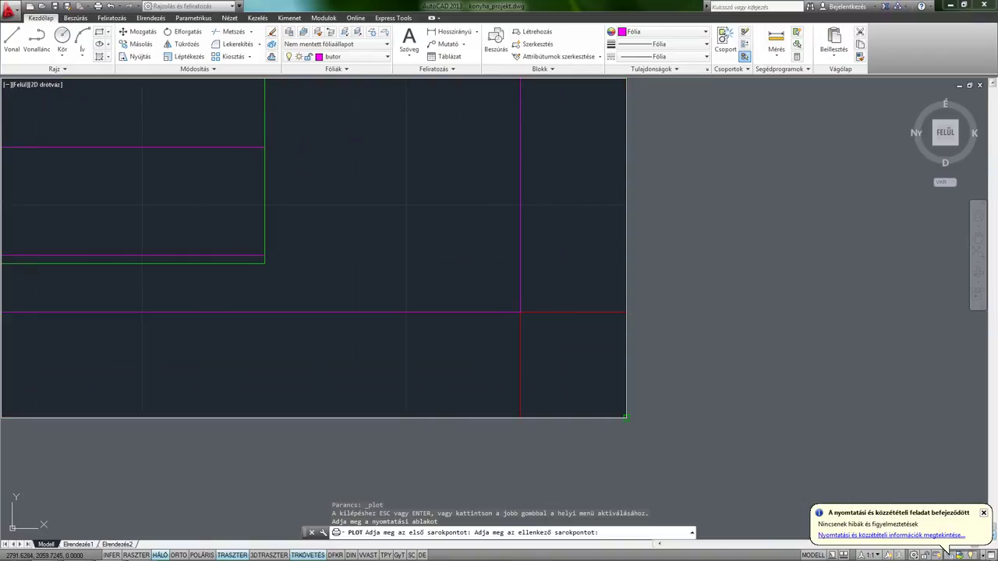
pyautogui.click(626, 417)
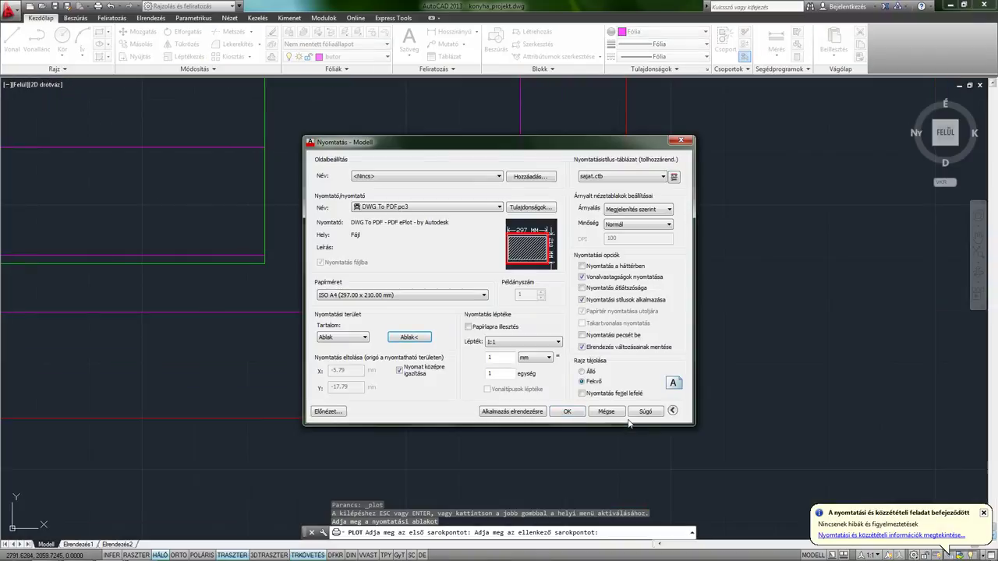
# - Keep the plot centred at 1:1 and replace konyha_projekt-Model.pdf with the new plot
pyautogui.click(400, 371)
pyautogui.click(404, 373)
pyautogui.click(503, 342)
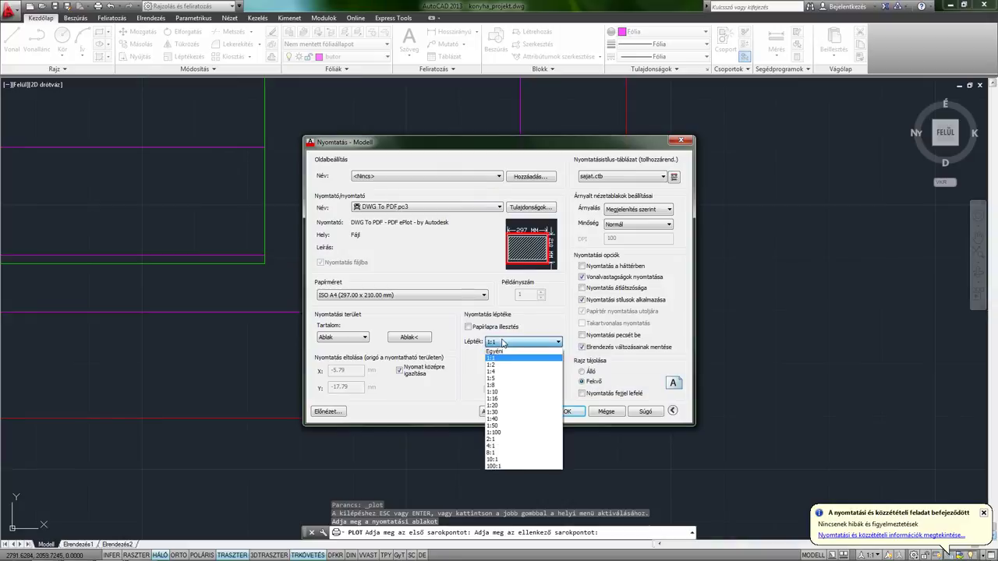
pyautogui.click(499, 358)
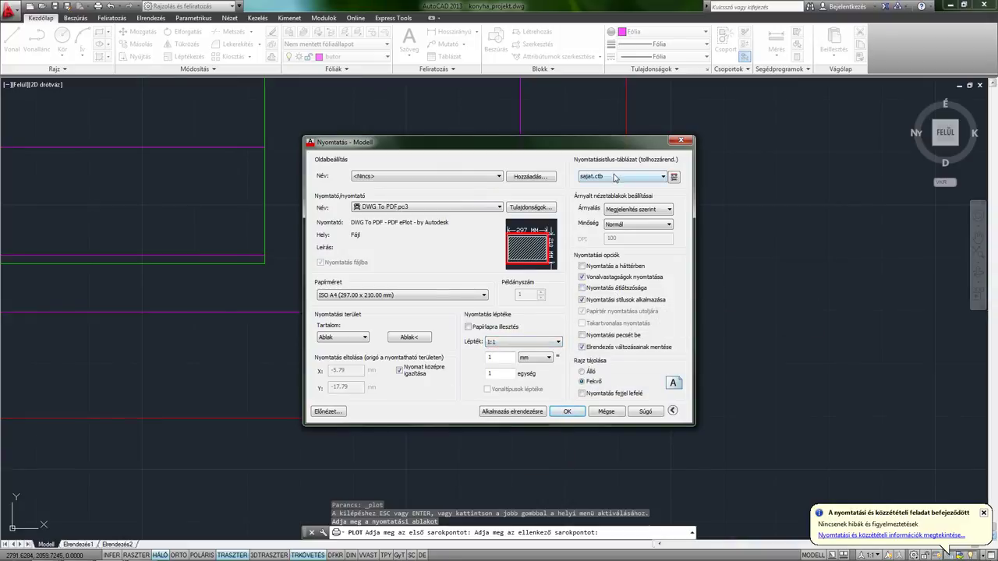
pyautogui.click(567, 411)
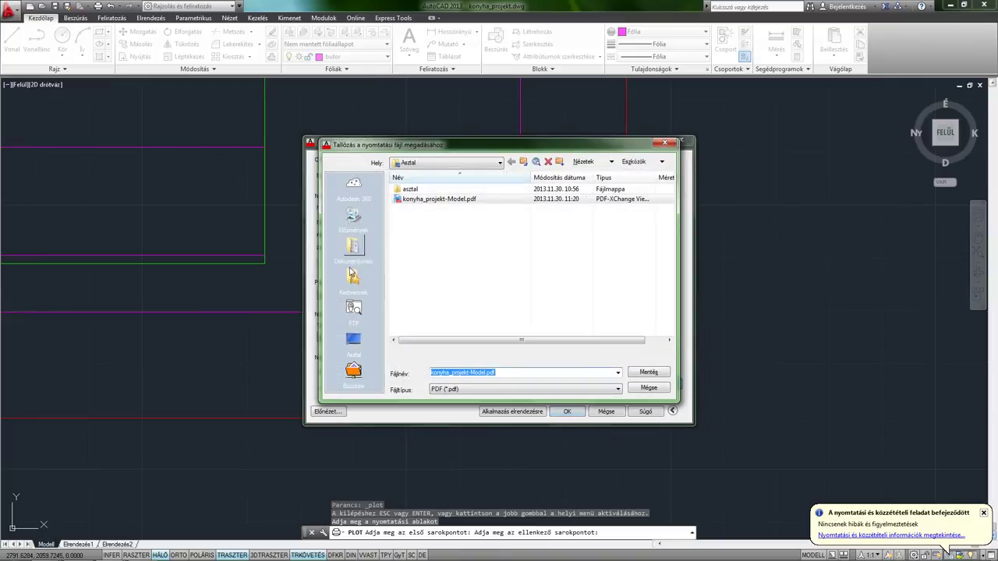
pyautogui.click(432, 199)
pyautogui.click(648, 372)
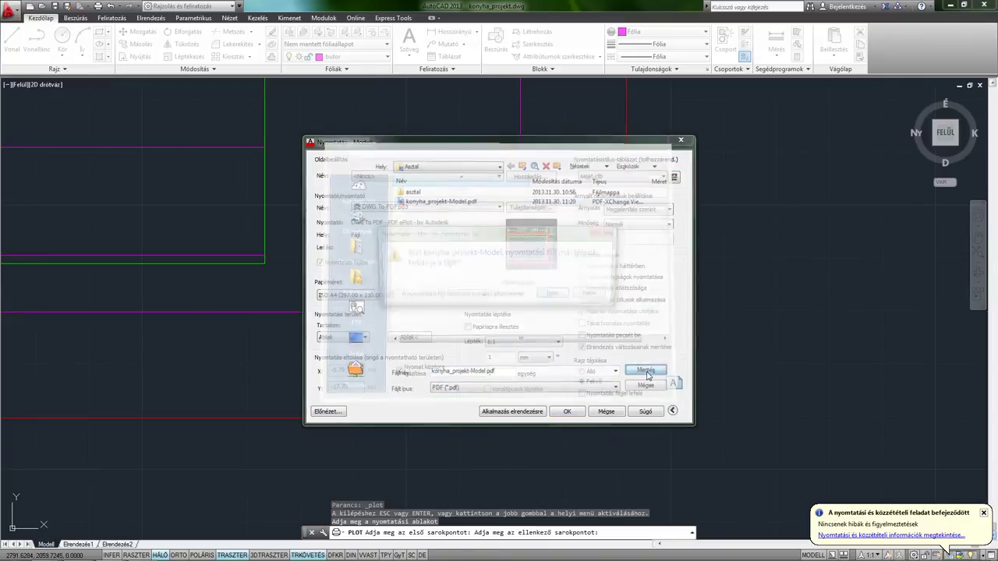
pyautogui.click(553, 294)
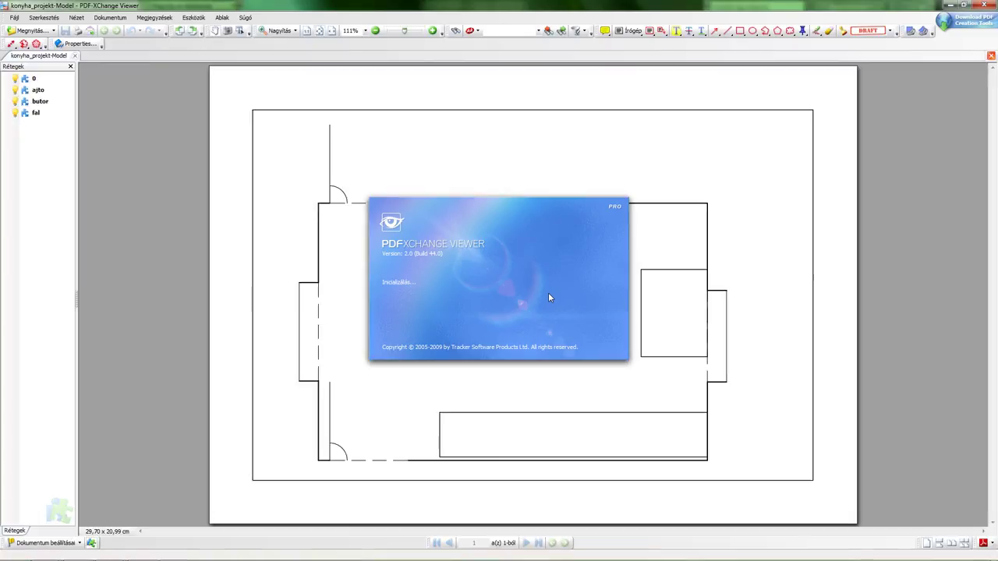
# - Zoom in and out over the plotted floor plan, then open its Print dialog
pyautogui.keyDown('ctrl'); pyautogui.scroll(2, 643, 309); pyautogui.keyUp('ctrl')
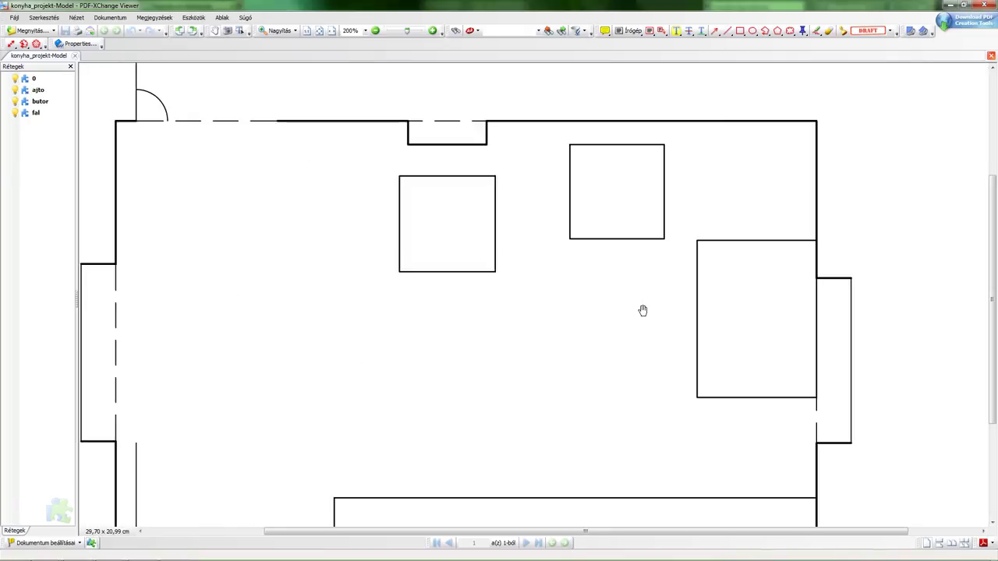
pyautogui.keyDown('ctrl'); pyautogui.scroll(-2, 643, 310); pyautogui.keyUp('ctrl')
pyautogui.scroll(-1, 572, 307)
pyautogui.scroll(2, 515, 319)
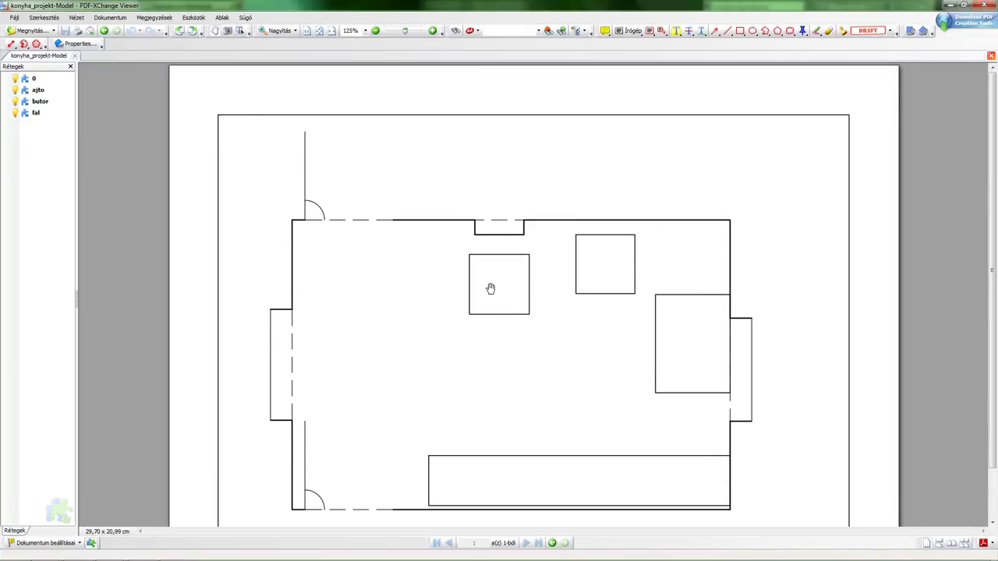
pyautogui.keyDown('ctrl'); pyautogui.scroll(-1, 490, 289); pyautogui.keyUp('ctrl')
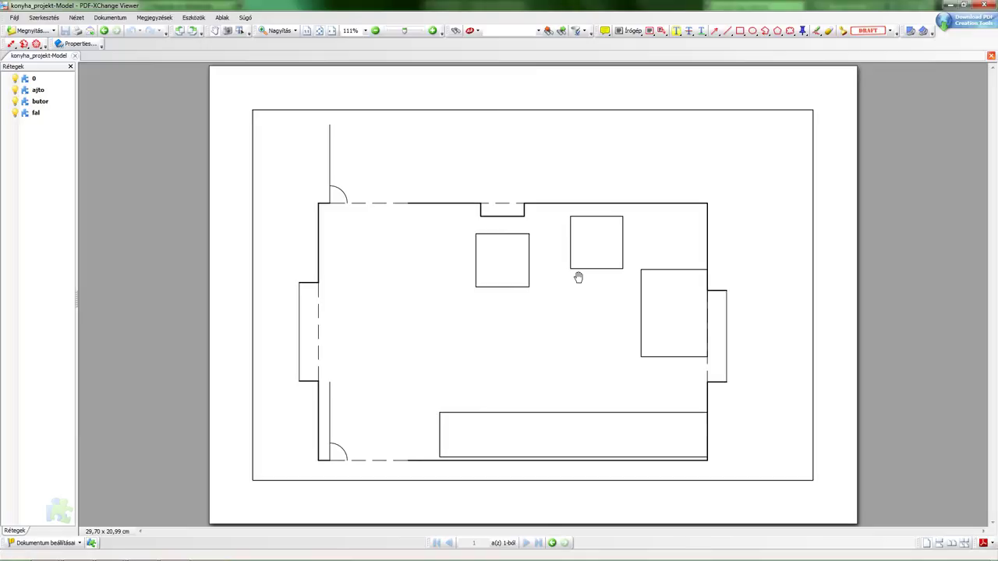
pyautogui.hotkey('ctrl', 'p')
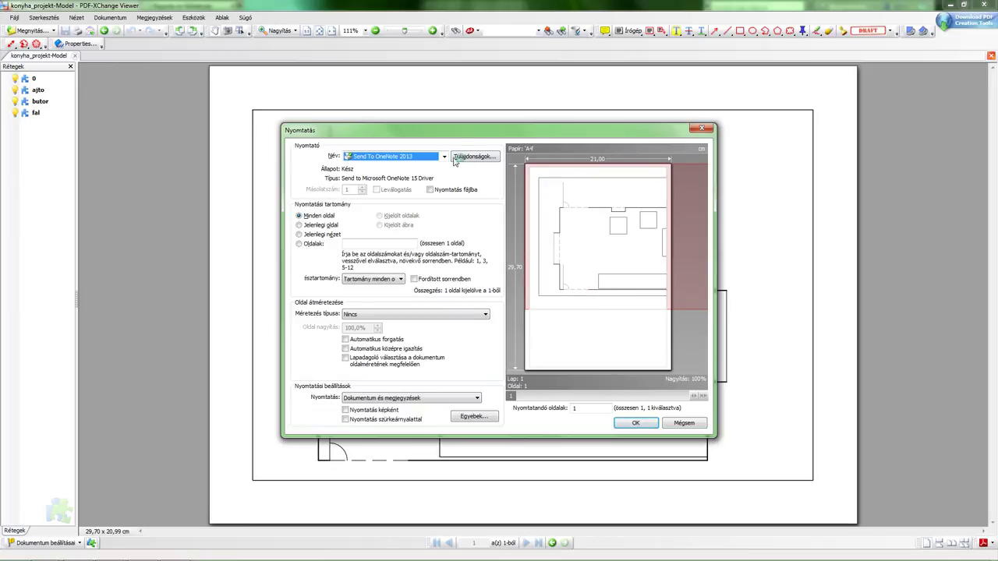
# - Choose Microsoft XPS Document Writer as printer with page scaling set to none
pyautogui.moveTo(455, 139); pyautogui.dragTo(425, 138)
pyautogui.click(390, 155)
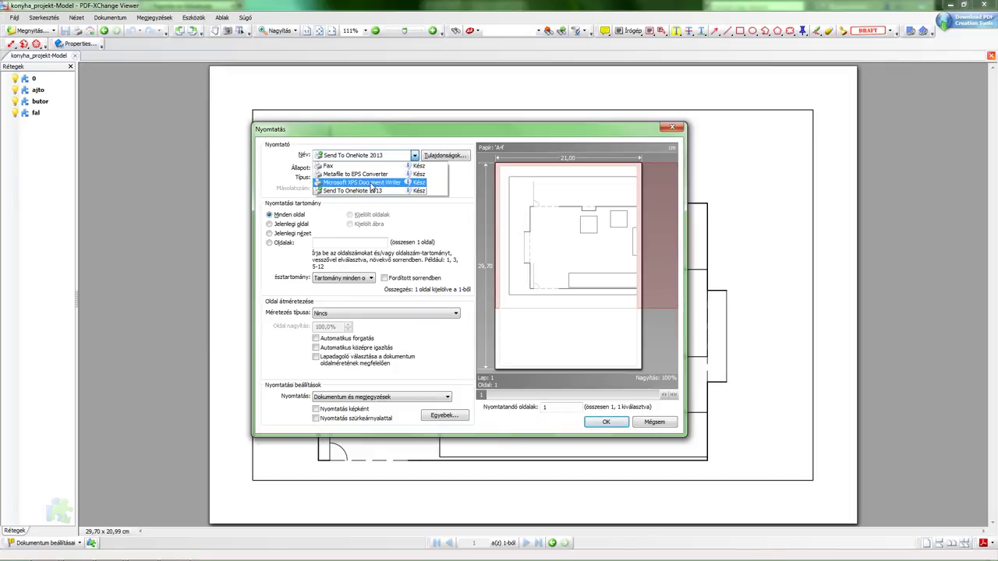
pyautogui.click(373, 185)
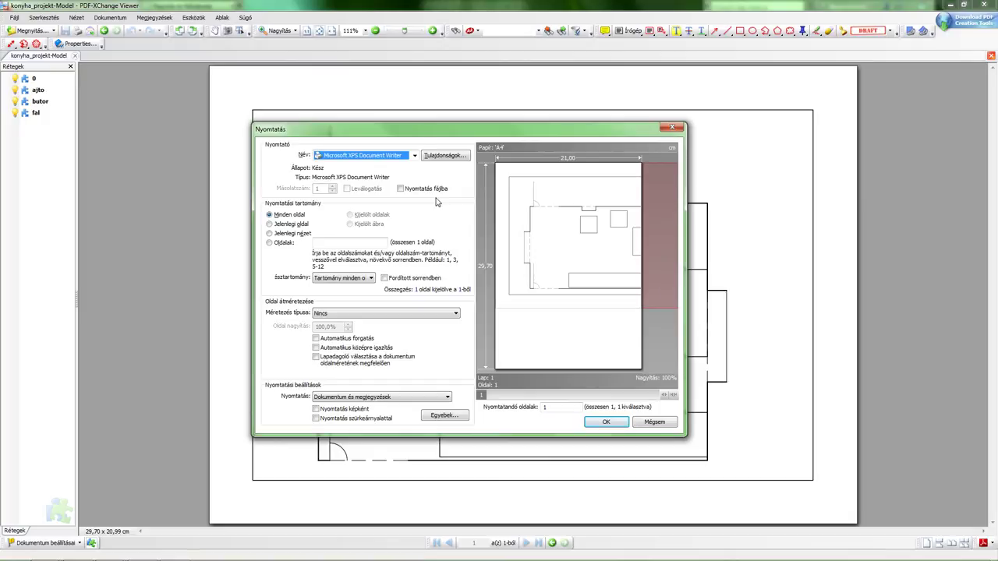
pyautogui.click(333, 316)
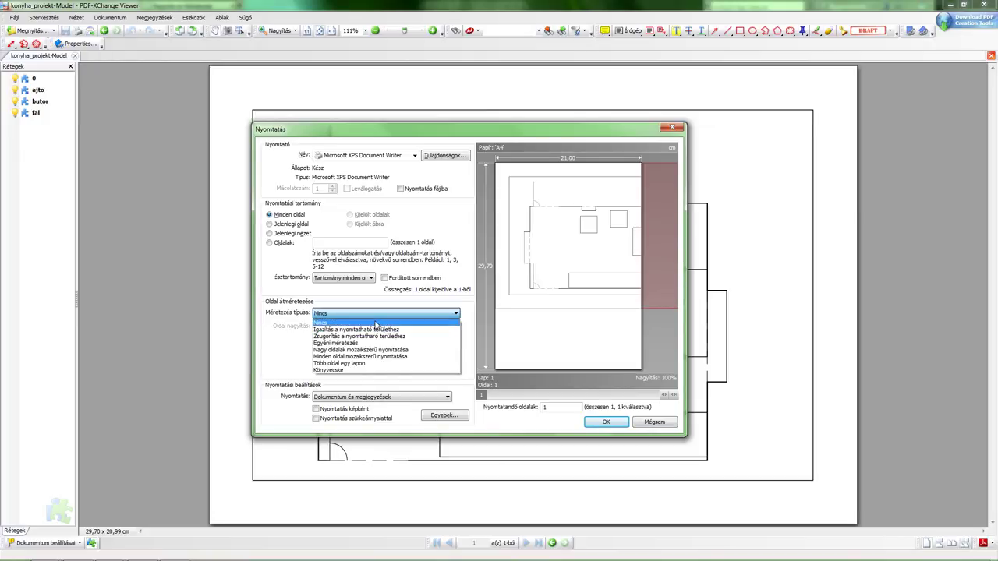
pyautogui.click(376, 324)
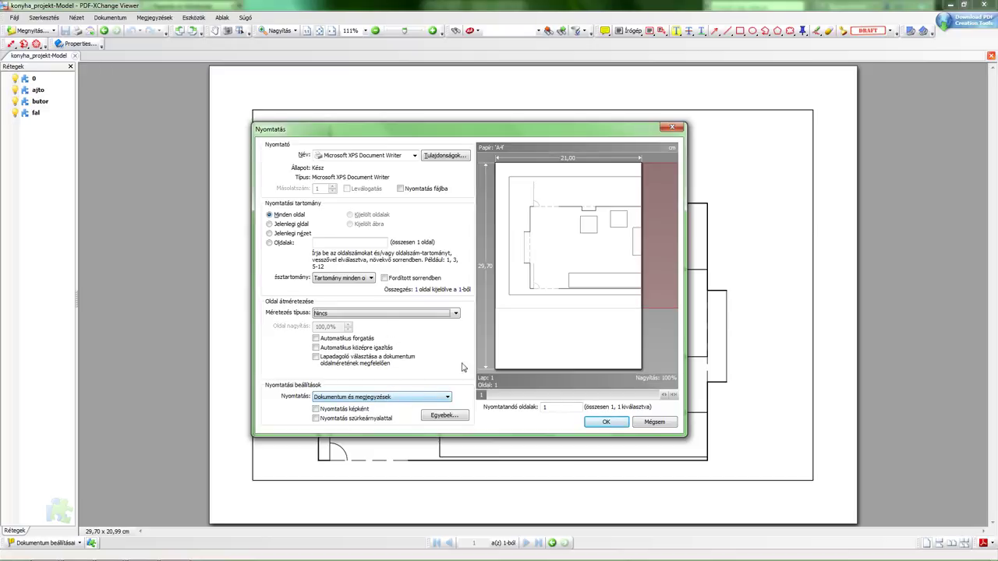
# - Set the printer's layout orientation to landscape (Fekvő)
pyautogui.click(446, 159)
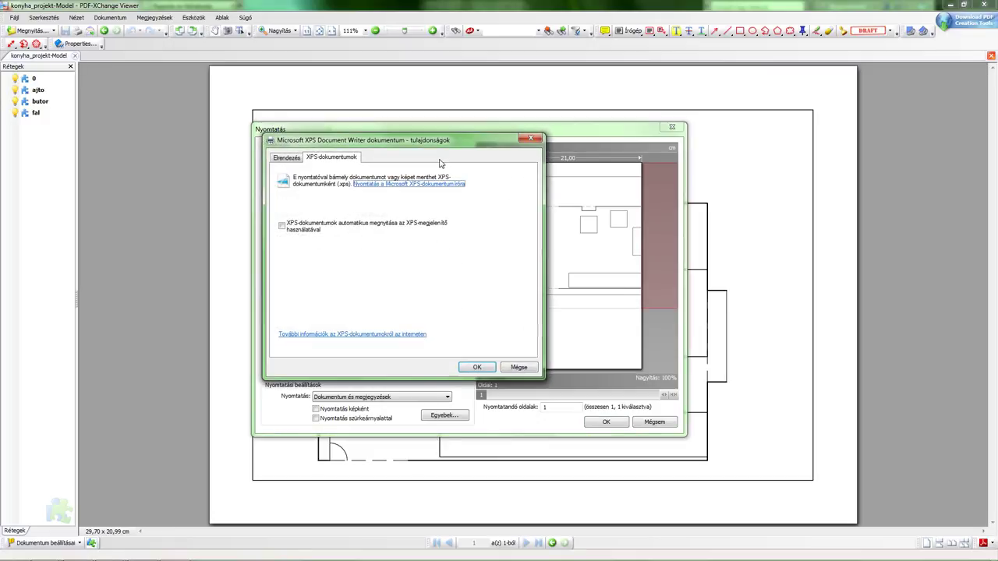
pyautogui.click(287, 158)
pyautogui.click(308, 191)
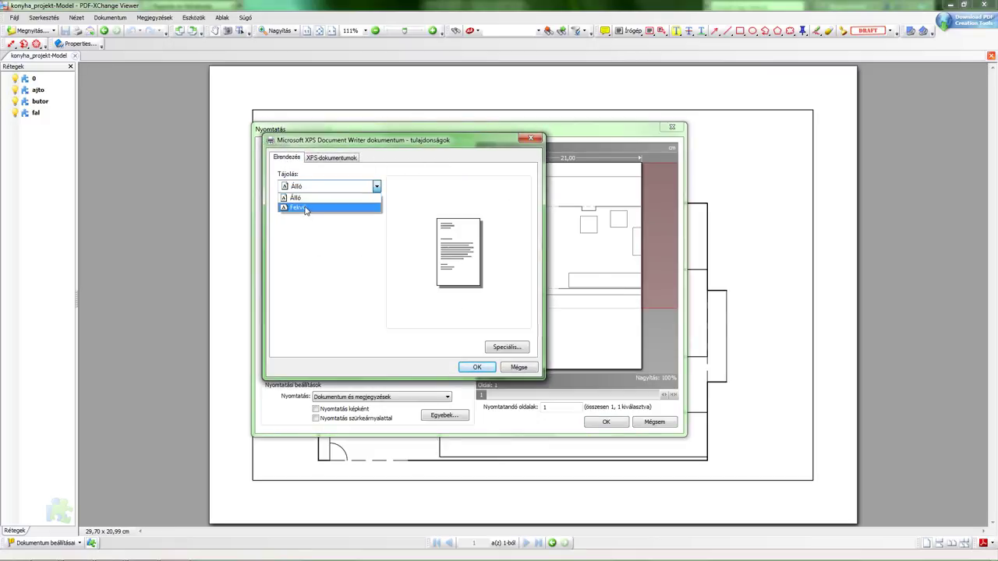
pyautogui.click(298, 207)
pyautogui.click(471, 367)
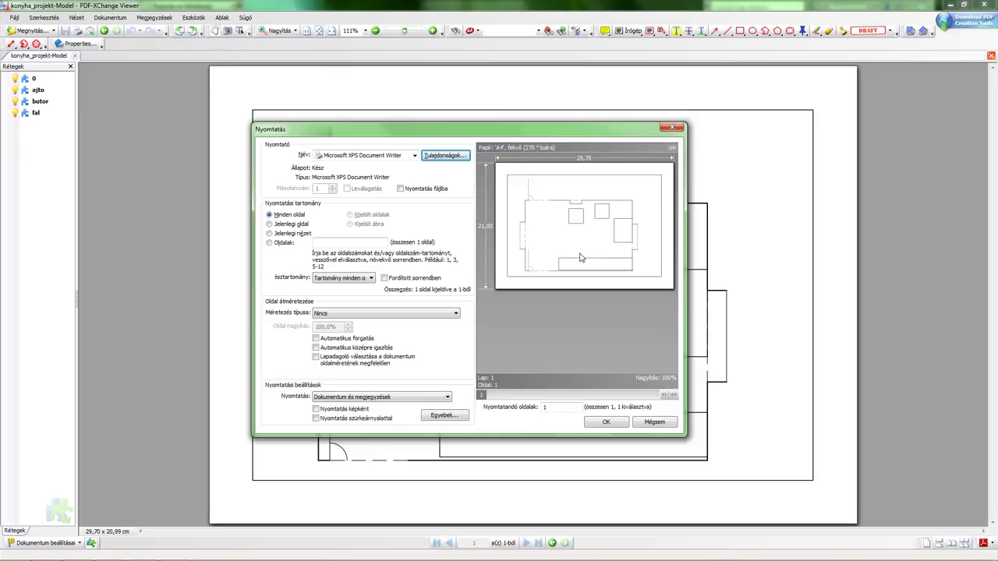
# - Close the print dialog without printing, then close the document and the viewer
pyautogui.click(671, 130)
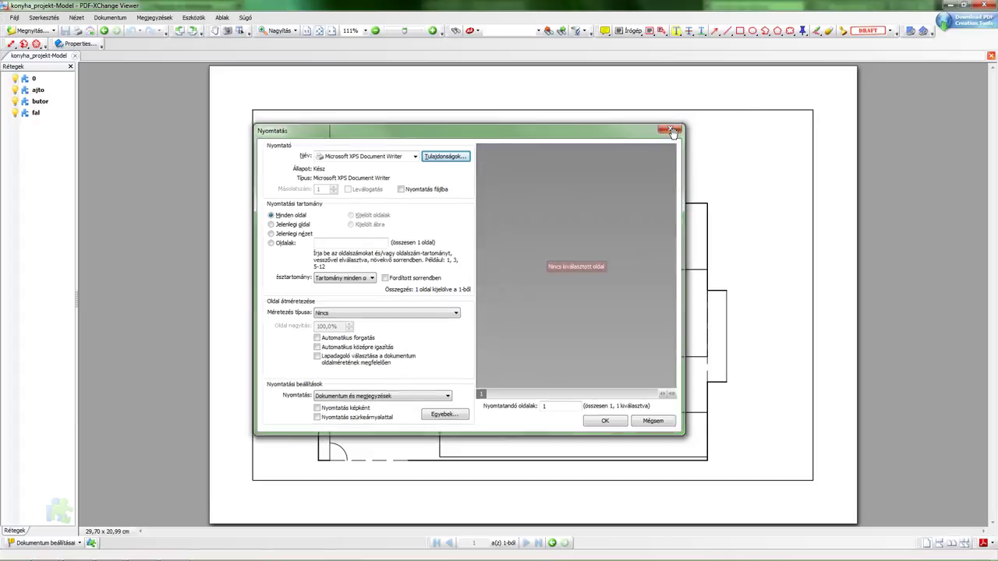
pyautogui.click(75, 55)
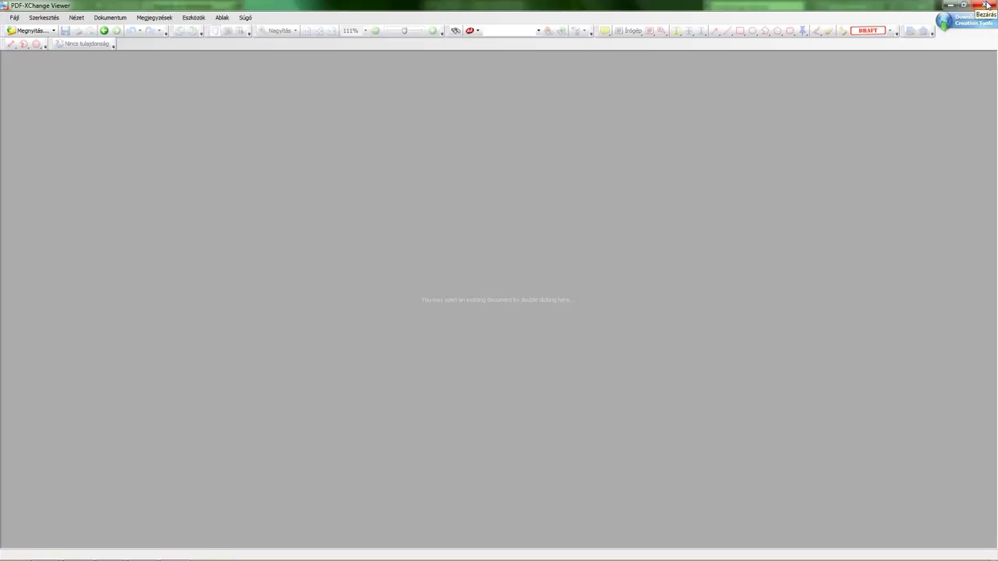
pyautogui.click(987, 6)
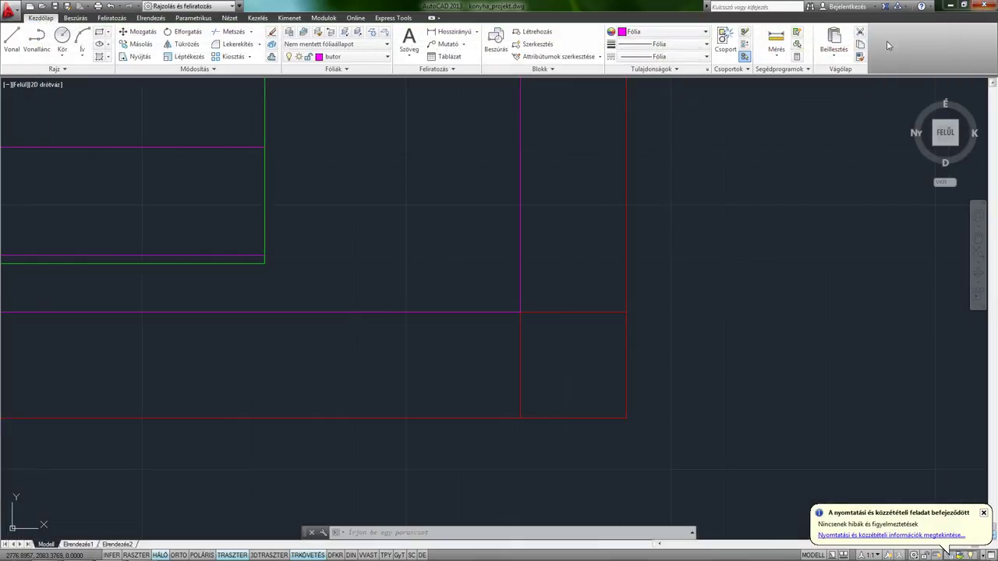
# - Centre the kitchen plan in the view and dismiss the publishing-finished notification
pyautogui.scroll(-2, 483, 187)
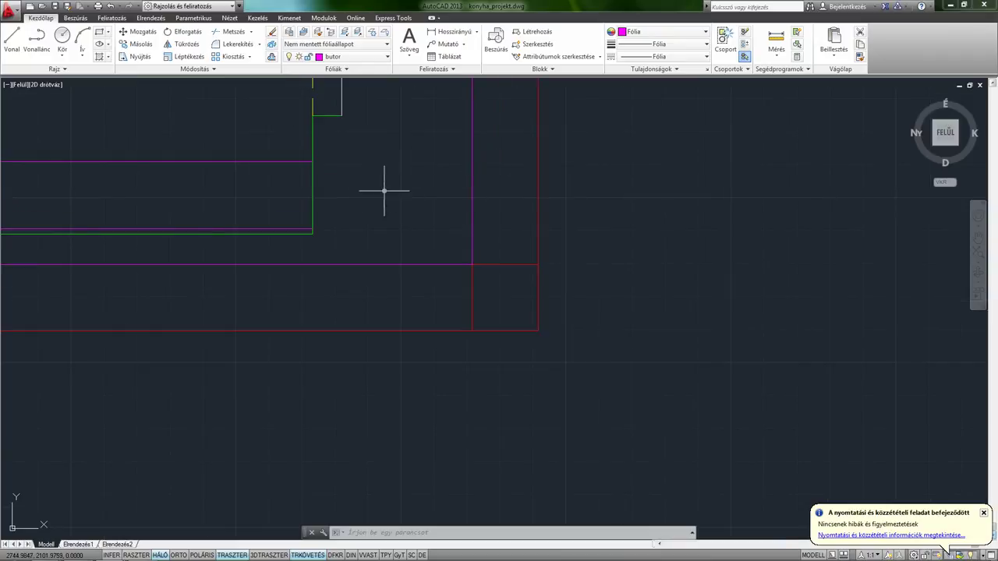
pyautogui.moveTo(386, 194); pyautogui.dragTo(577, 276, button='middle')
pyautogui.scroll(-2, 316, 173)
pyautogui.moveTo(316, 174); pyautogui.dragTo(441, 294, button='middle')
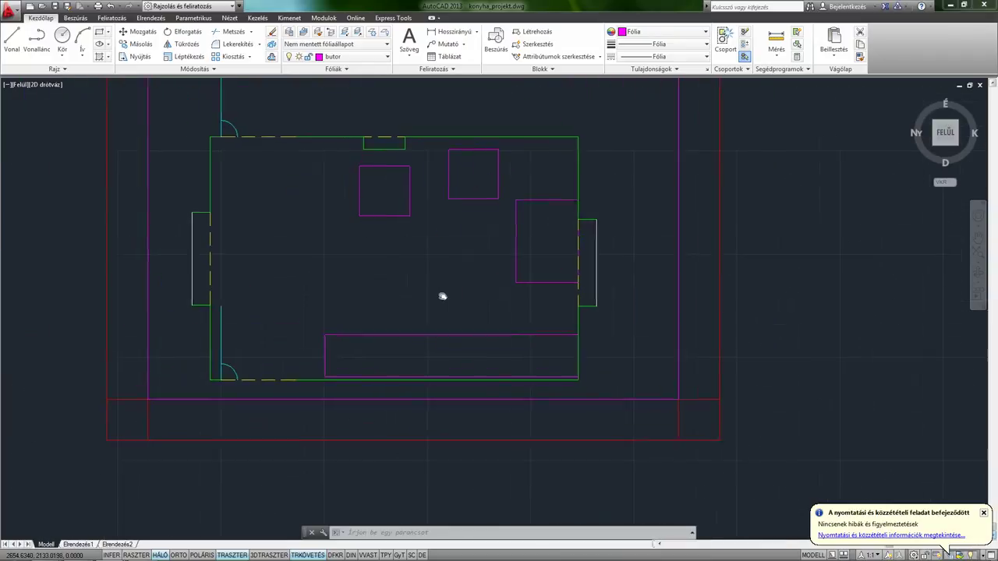
pyautogui.moveTo(388, 229)
pyautogui.mouseDown(button='middle')
pyautogui.moveTo(408, 272)
pyautogui.moveTo(453, 320)
pyautogui.moveTo(445, 323)
pyautogui.mouseUp(button='middle')
pyautogui.click(984, 513)
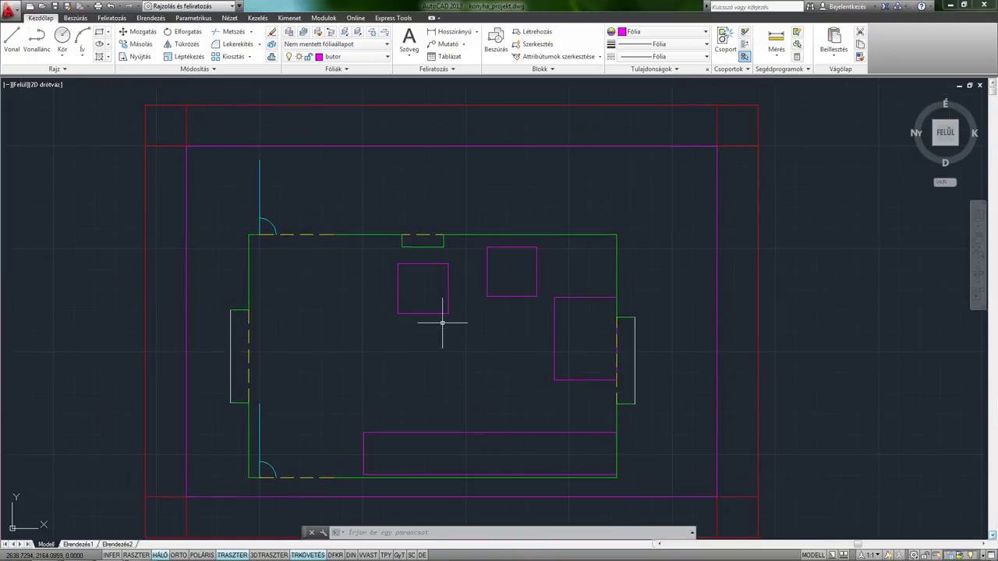
# - Open the Plotters folder via Nyomtatás > Plotterek kezelése in the application menu
pyautogui.scroll(-2, 445, 323)
pyautogui.scroll(-1, 437, 311)
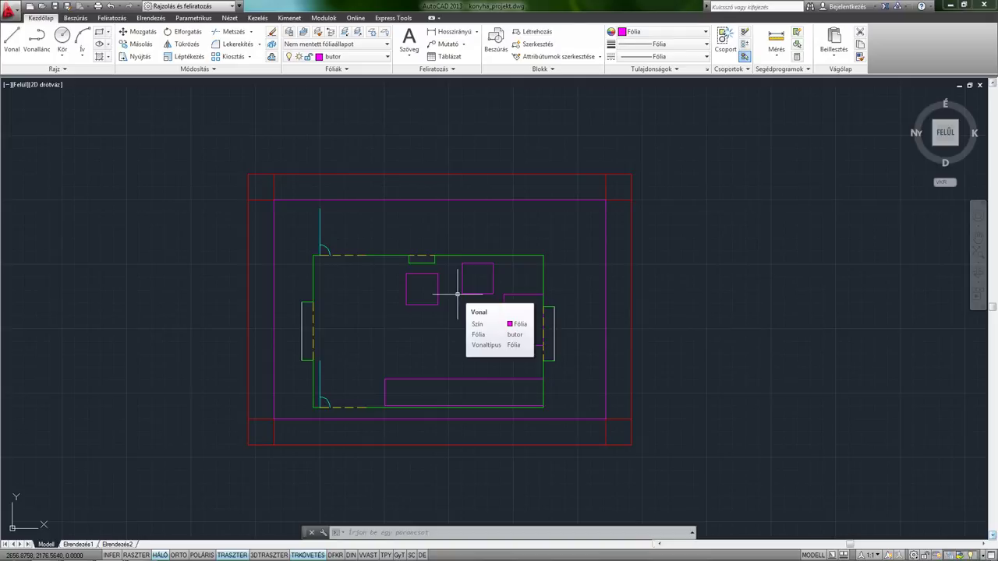
pyautogui.click(9, 11)
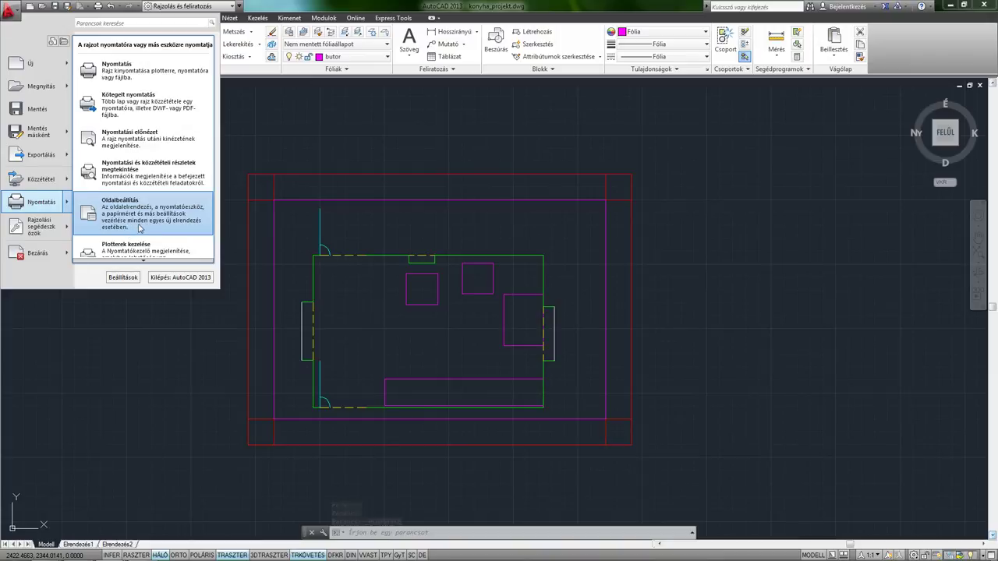
pyautogui.moveTo(39, 202)
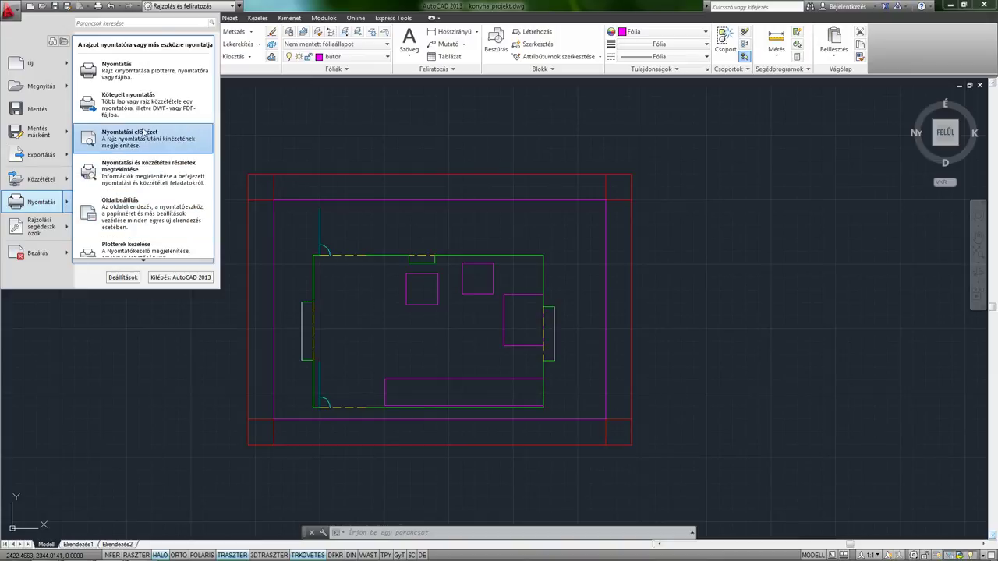
pyautogui.click(148, 247)
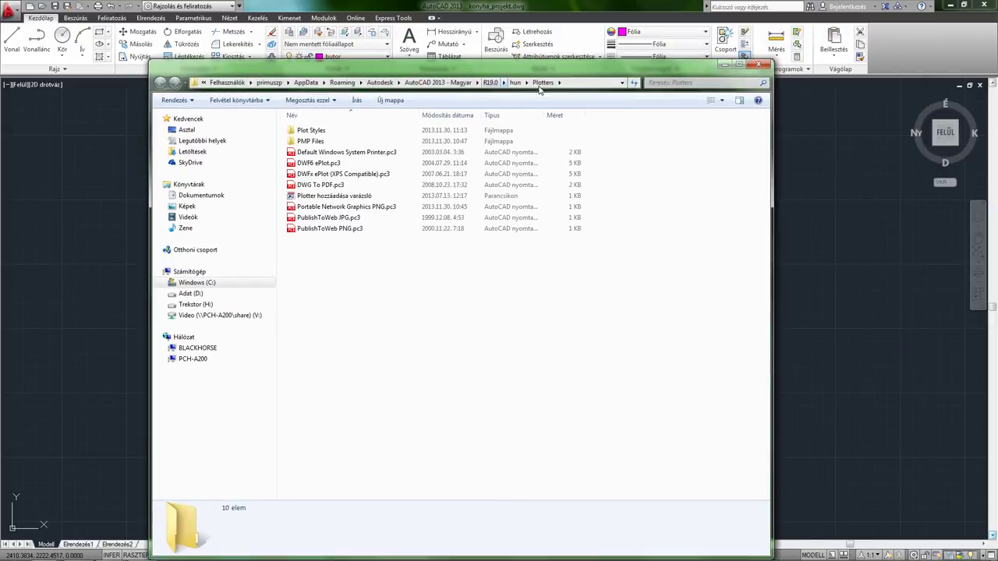
# - Check the Plotters folder's full path, then open the Plot Styles subfolder
pyautogui.click(583, 84)
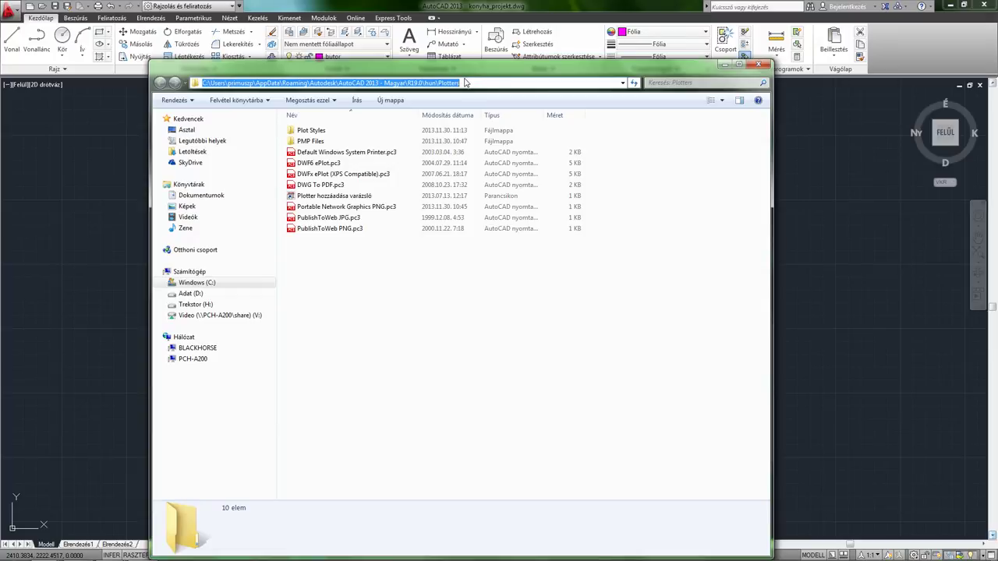
pyautogui.press('Escape')
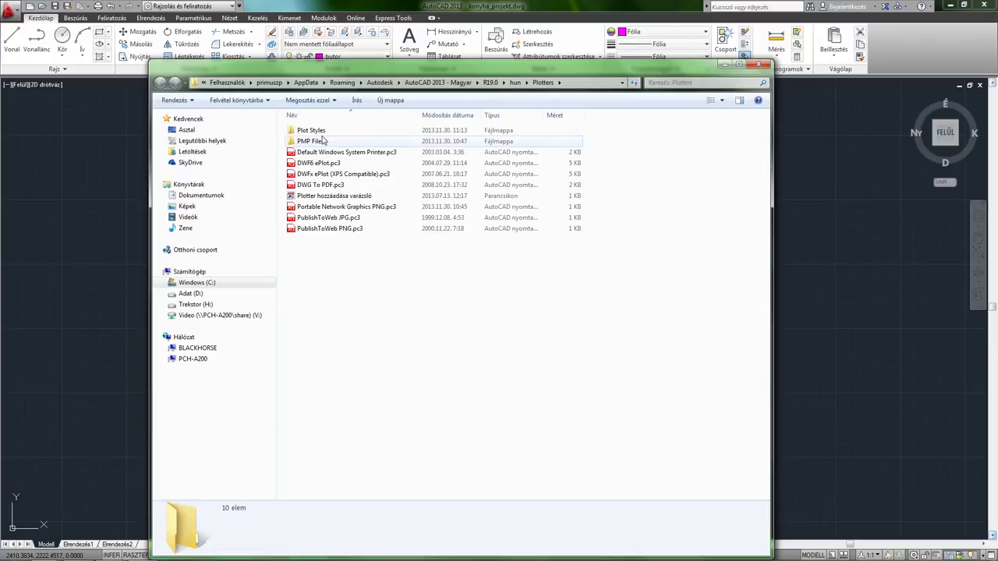
pyautogui.doubleClick(323, 132)
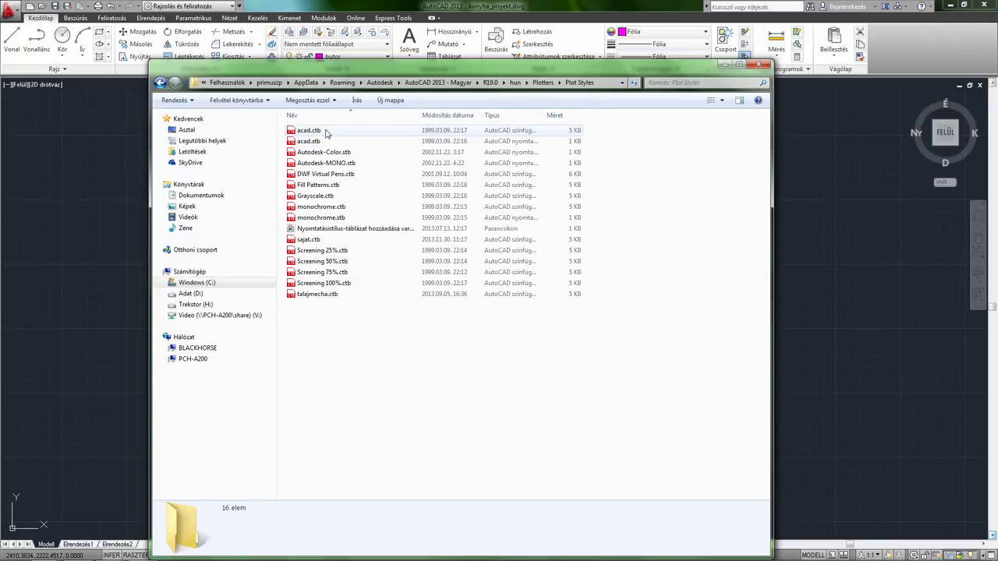
# - Select sajat.ctb to view its details, check the Plot Styles path, then close Explorer
pyautogui.click(343, 283)
pyautogui.click(327, 272)
pyautogui.click(312, 241)
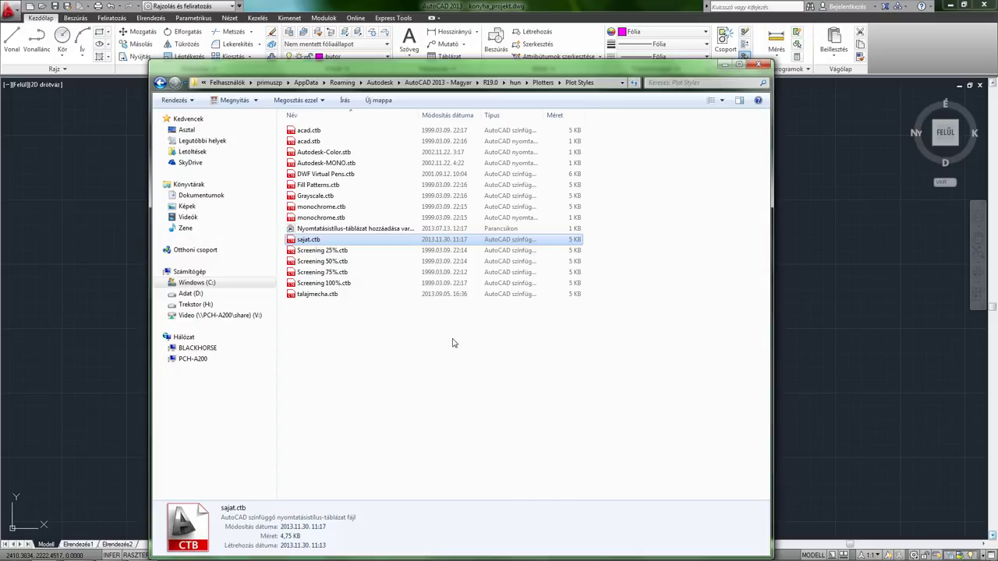
pyautogui.click(599, 84)
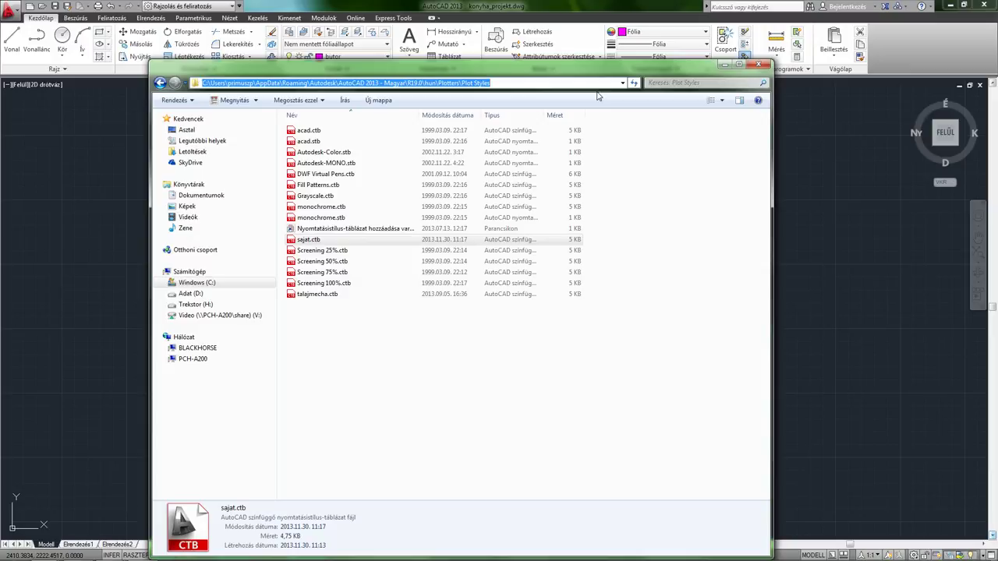
pyautogui.click(760, 66)
# - Reopen the Plotters folder through Plotterek kezelése and go into Plot Styles
pyautogui.click(9, 9)
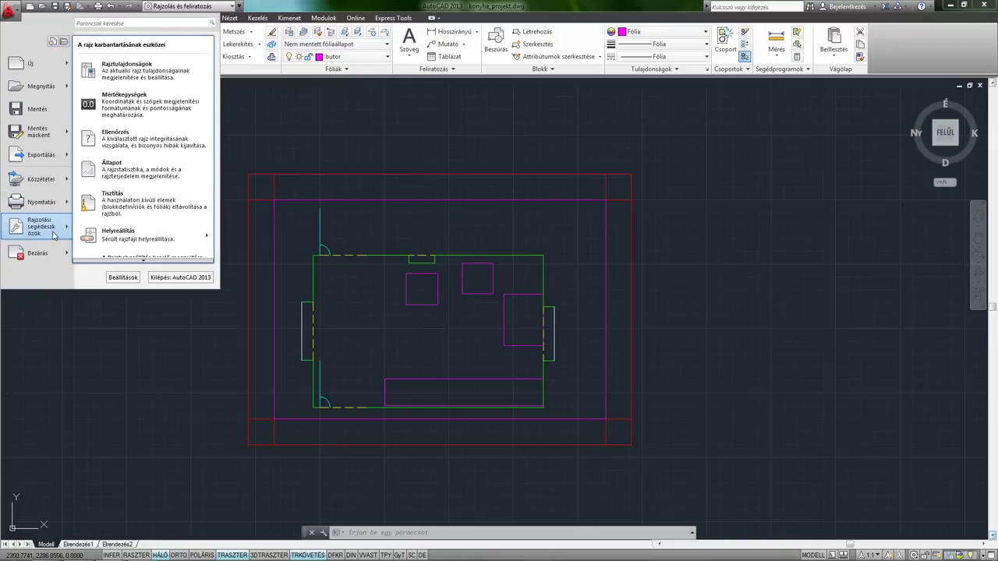
pyautogui.moveTo(39, 201)
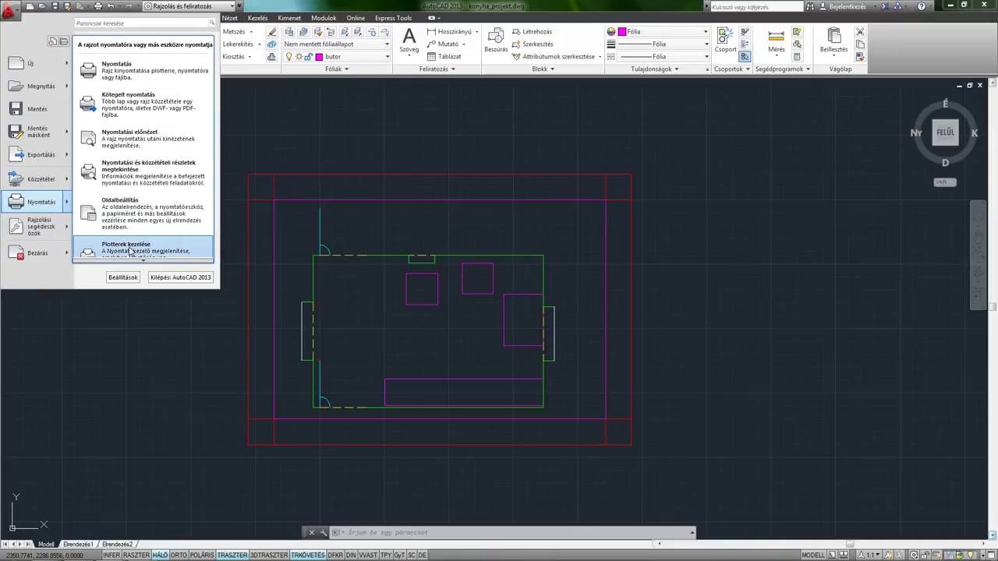
pyautogui.click(131, 250)
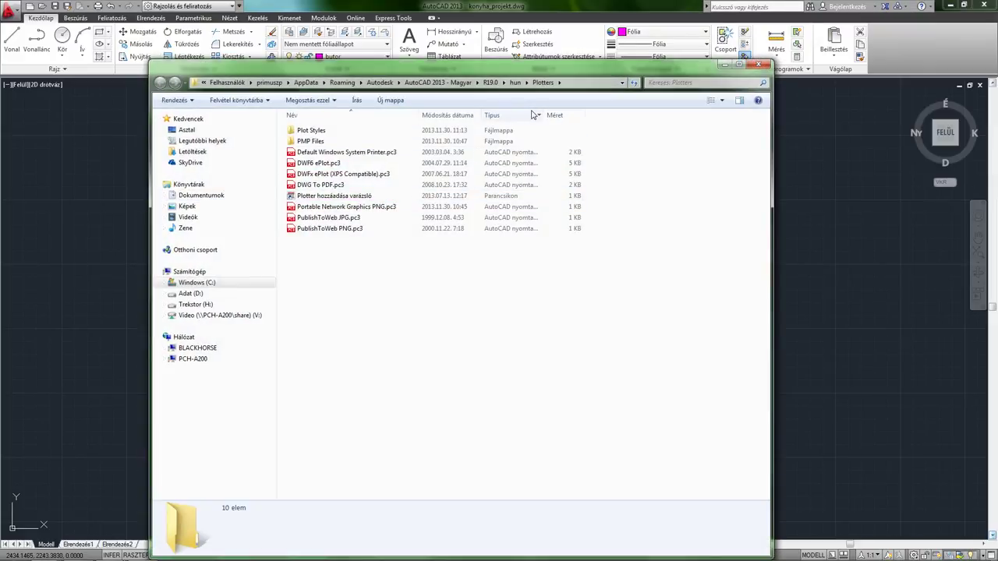
pyautogui.click(590, 83)
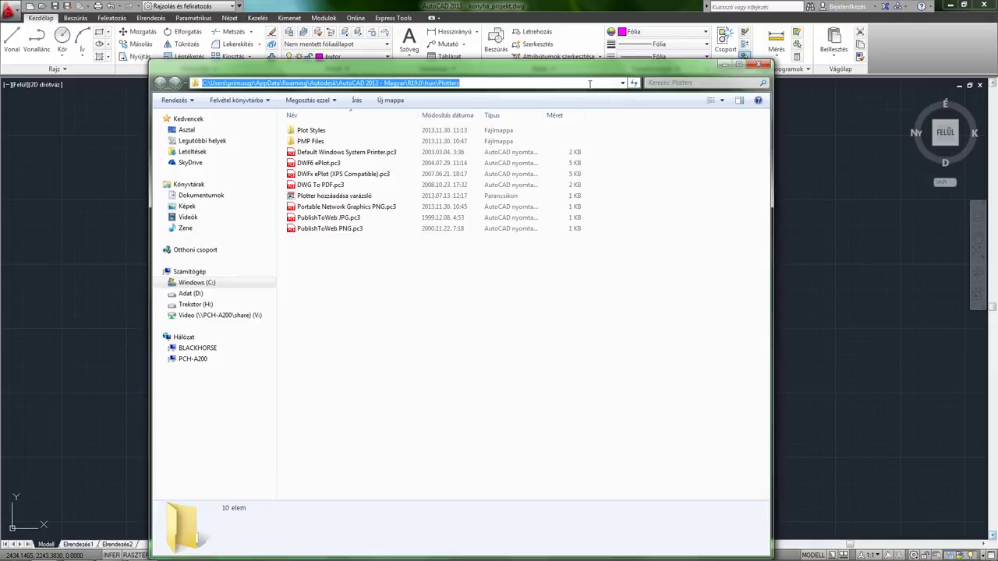
pyautogui.doubleClick(312, 130)
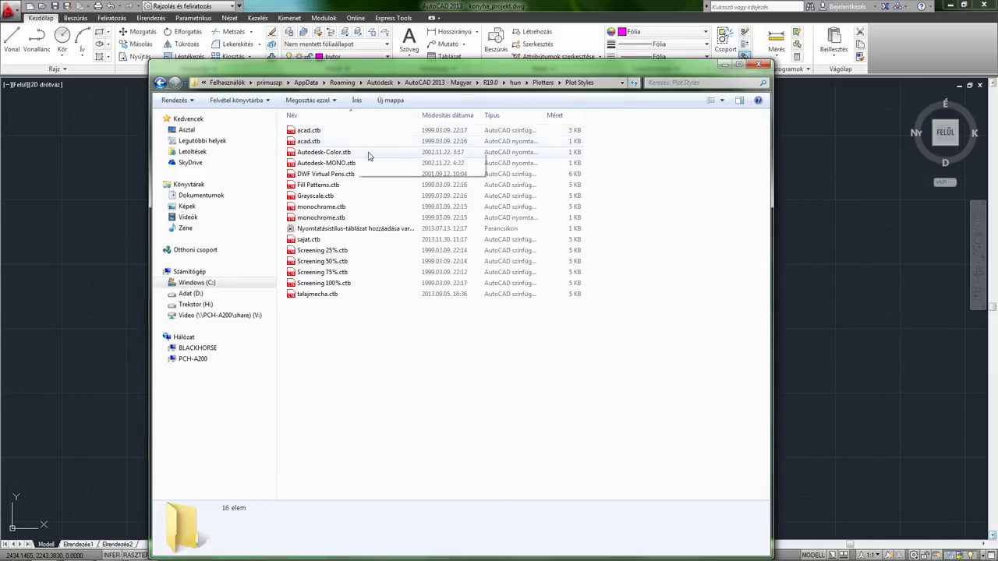